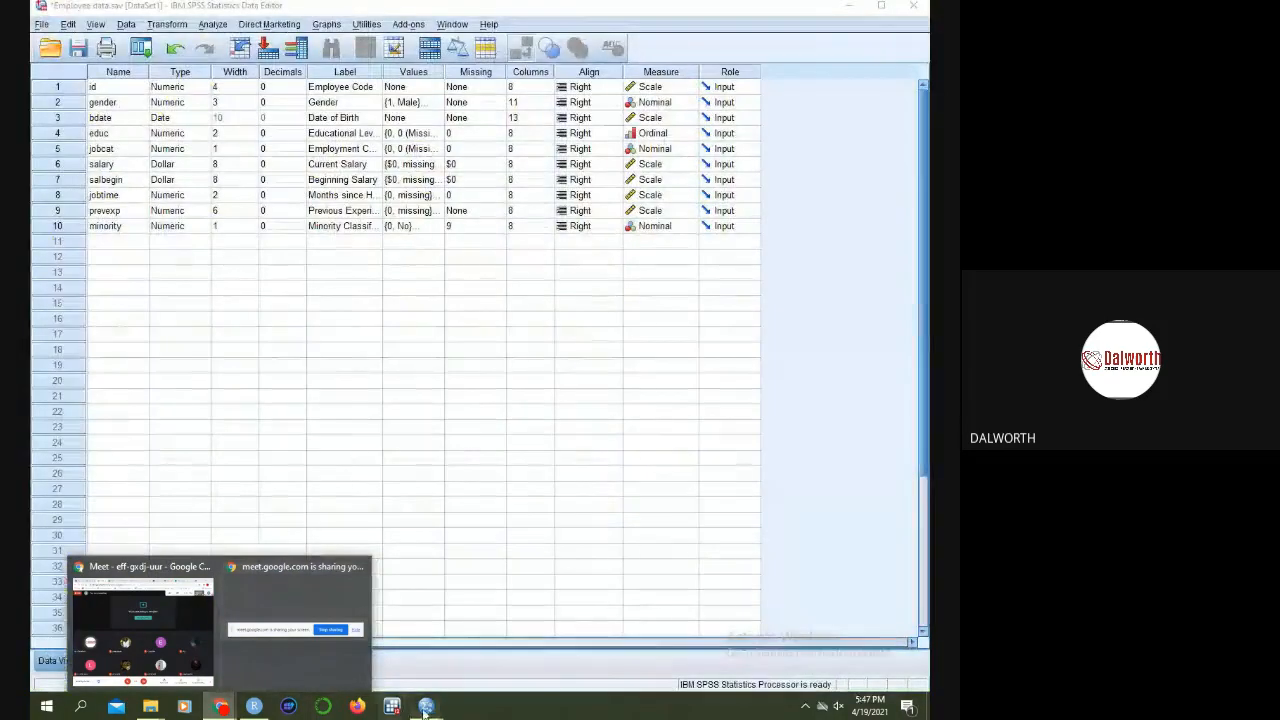
- Bring up the Employee data.sav dataset in the SPSS Data Editor and look through its case records in Data View
mouse_move(443, 661)
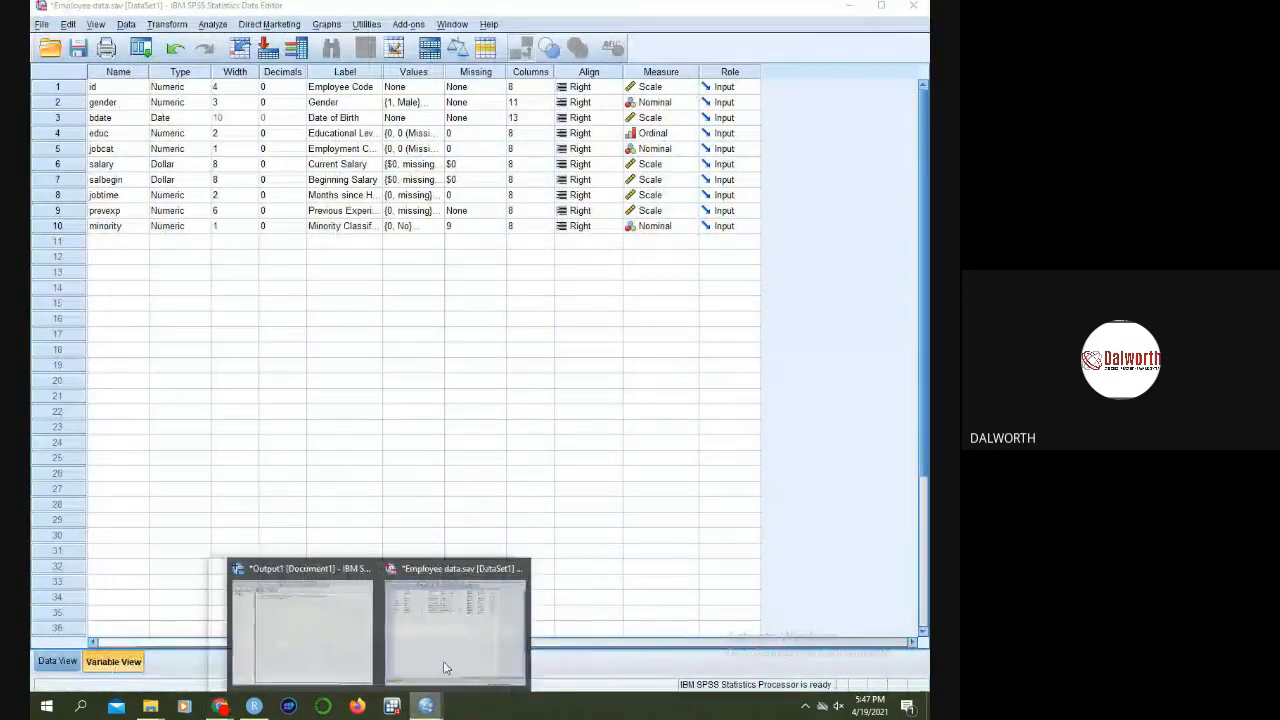
click(500, 651)
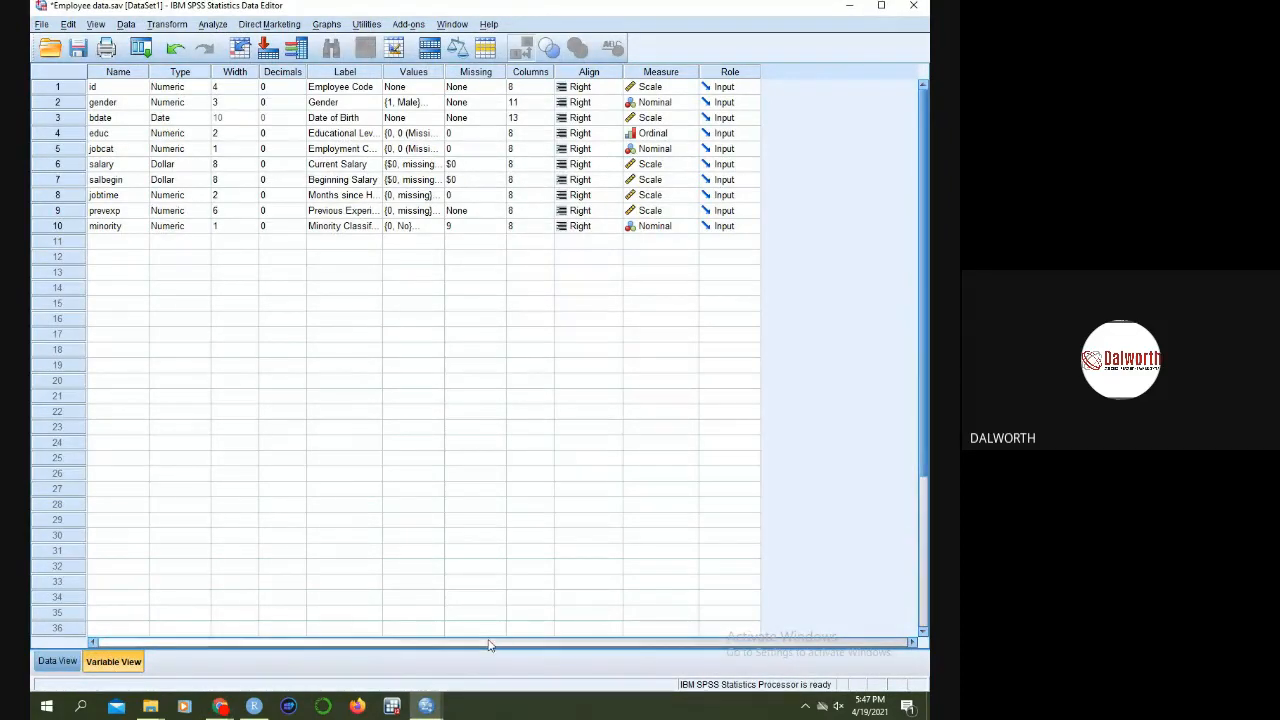
click(62, 664)
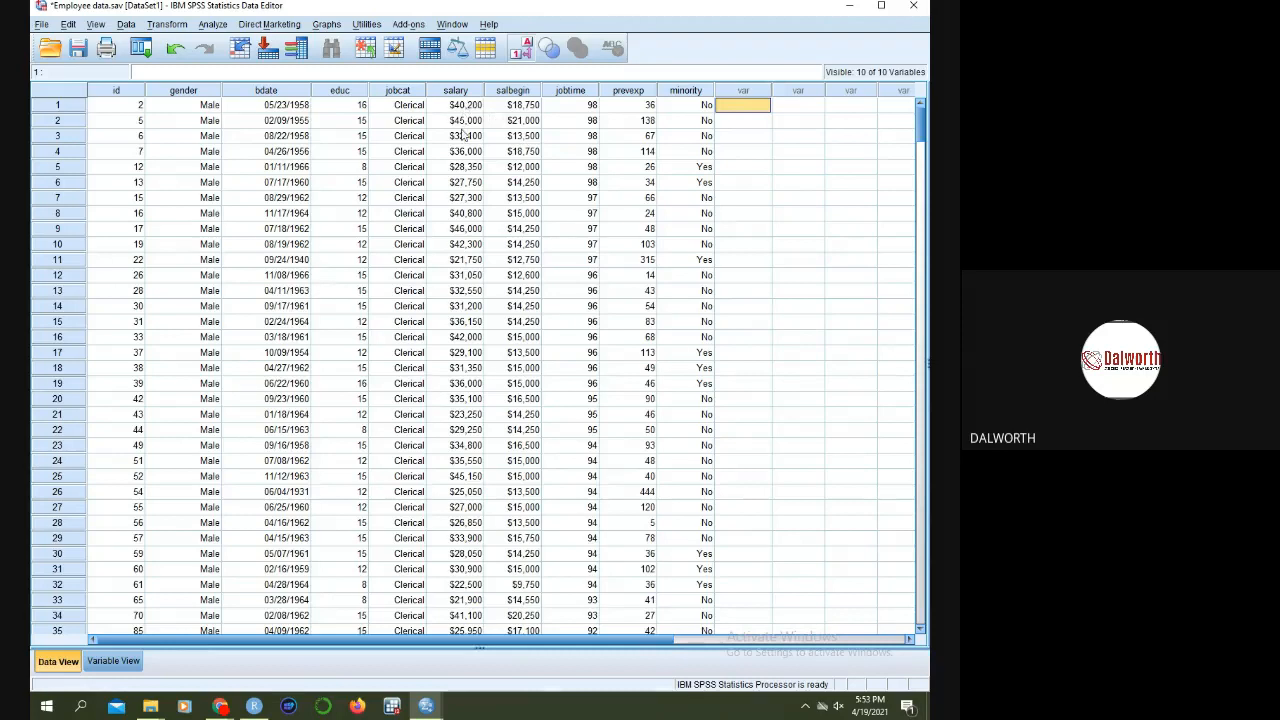
scroll(462, 136, down, 4)
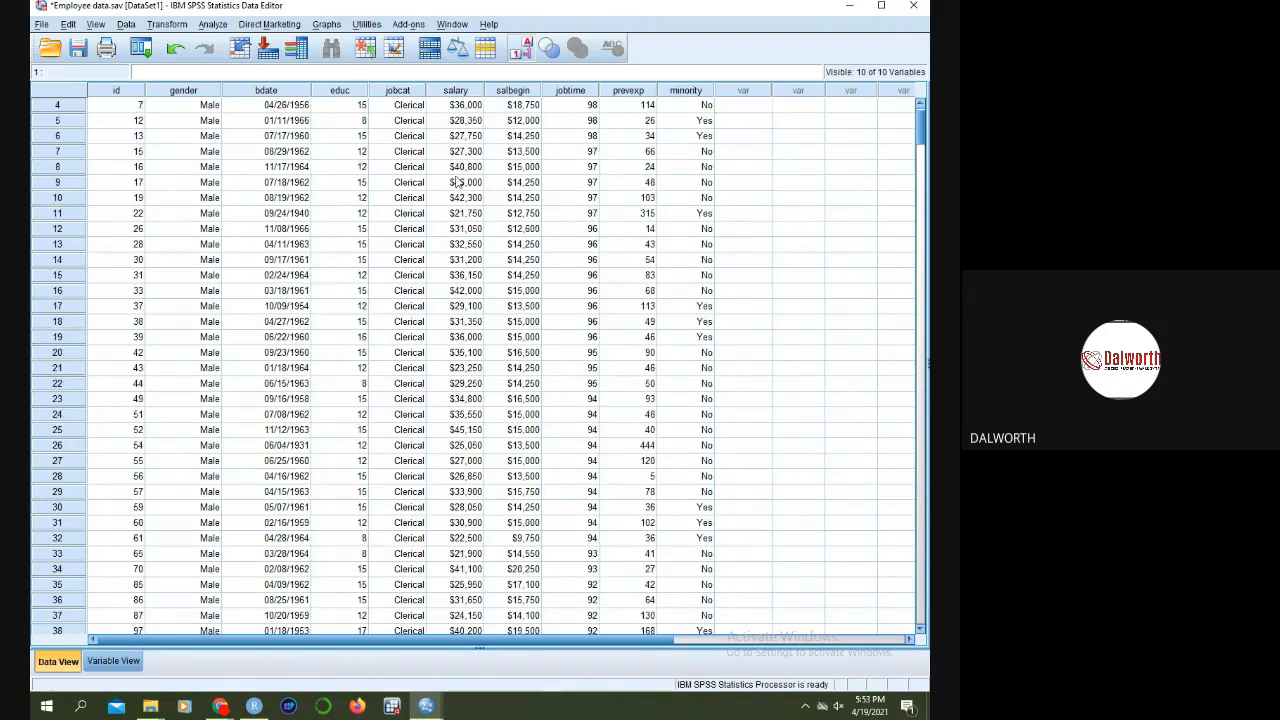
scroll(457, 182, down, 3)
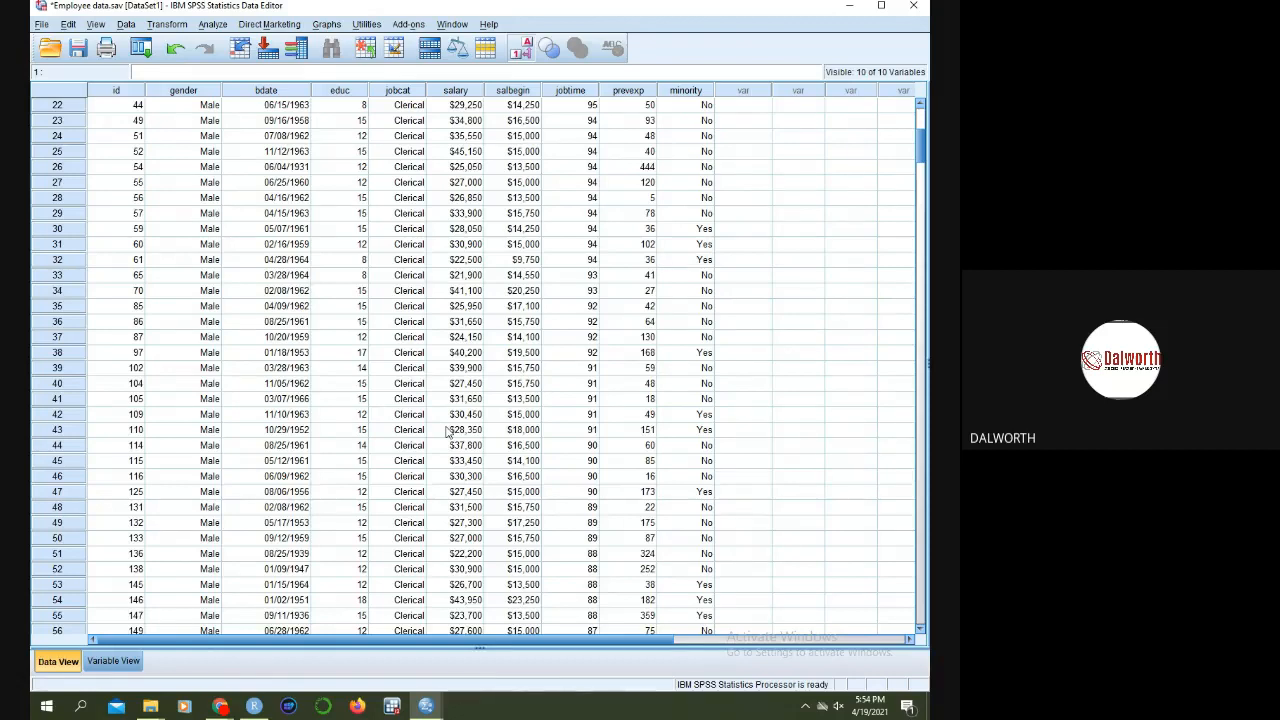
- Switch to the Google Meet call and look through the list of participants
click(220, 706)
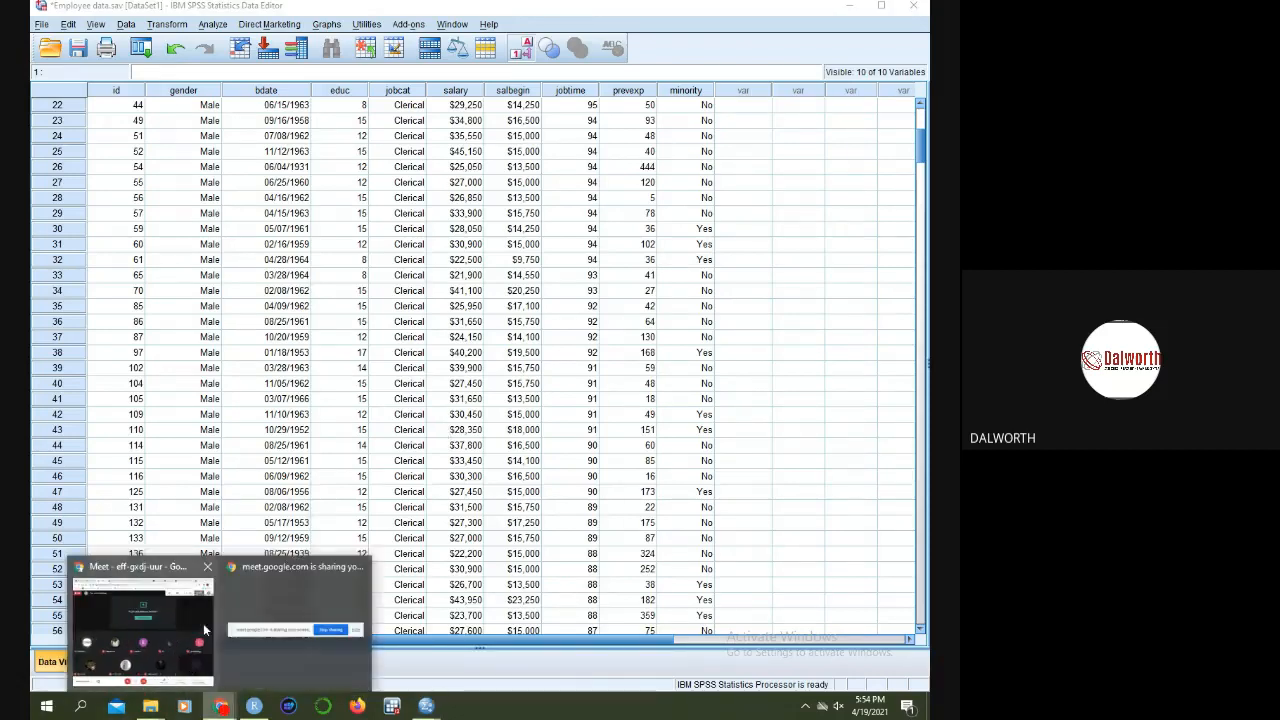
click(201, 622)
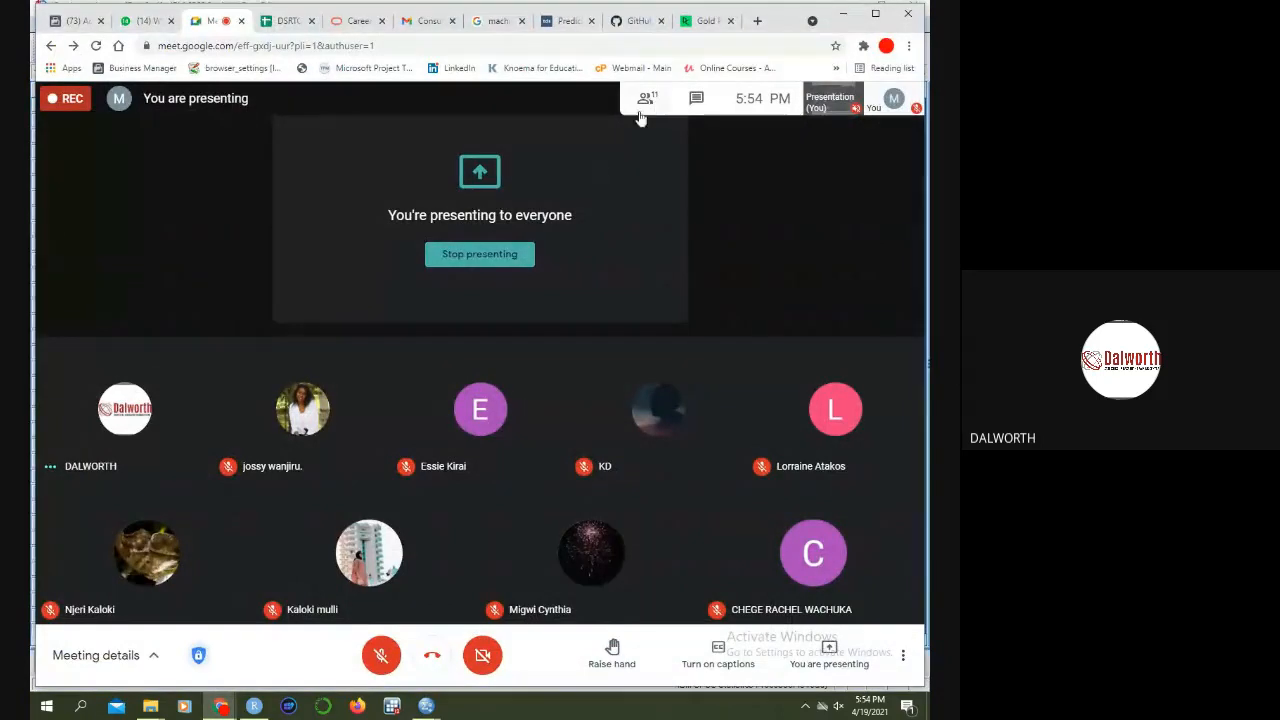
click(646, 104)
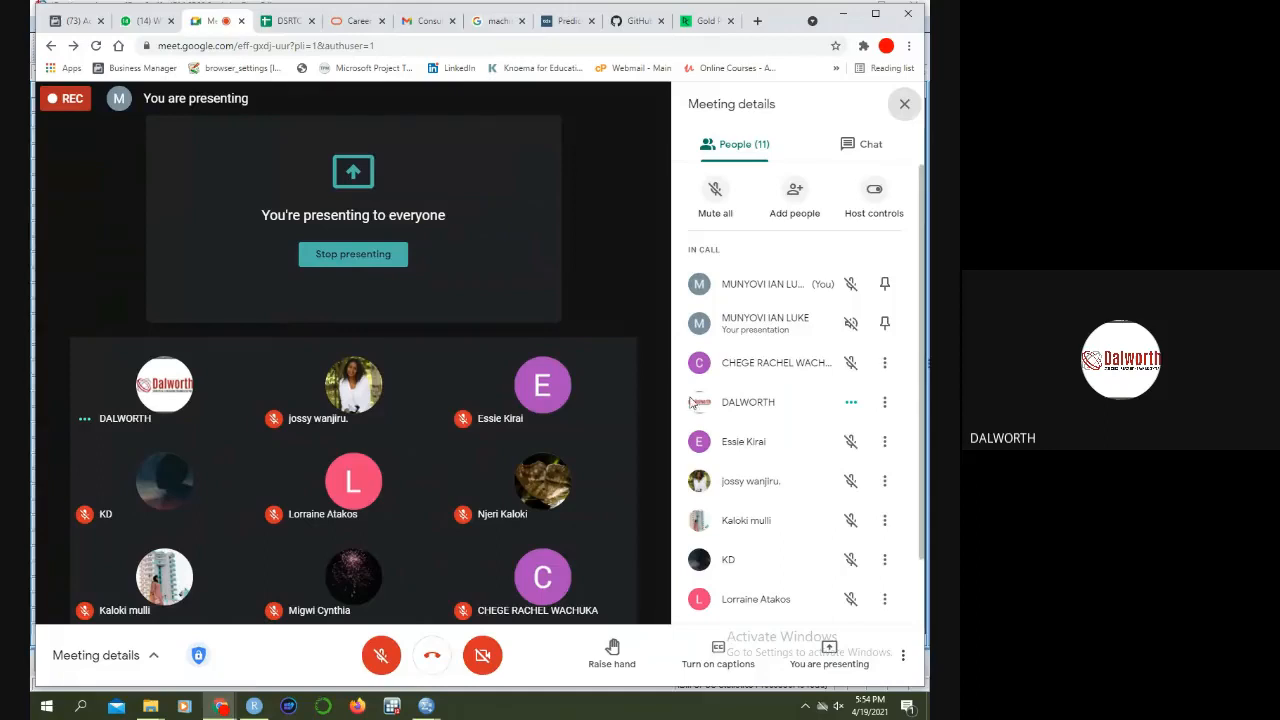
scroll(705, 430, down, 1)
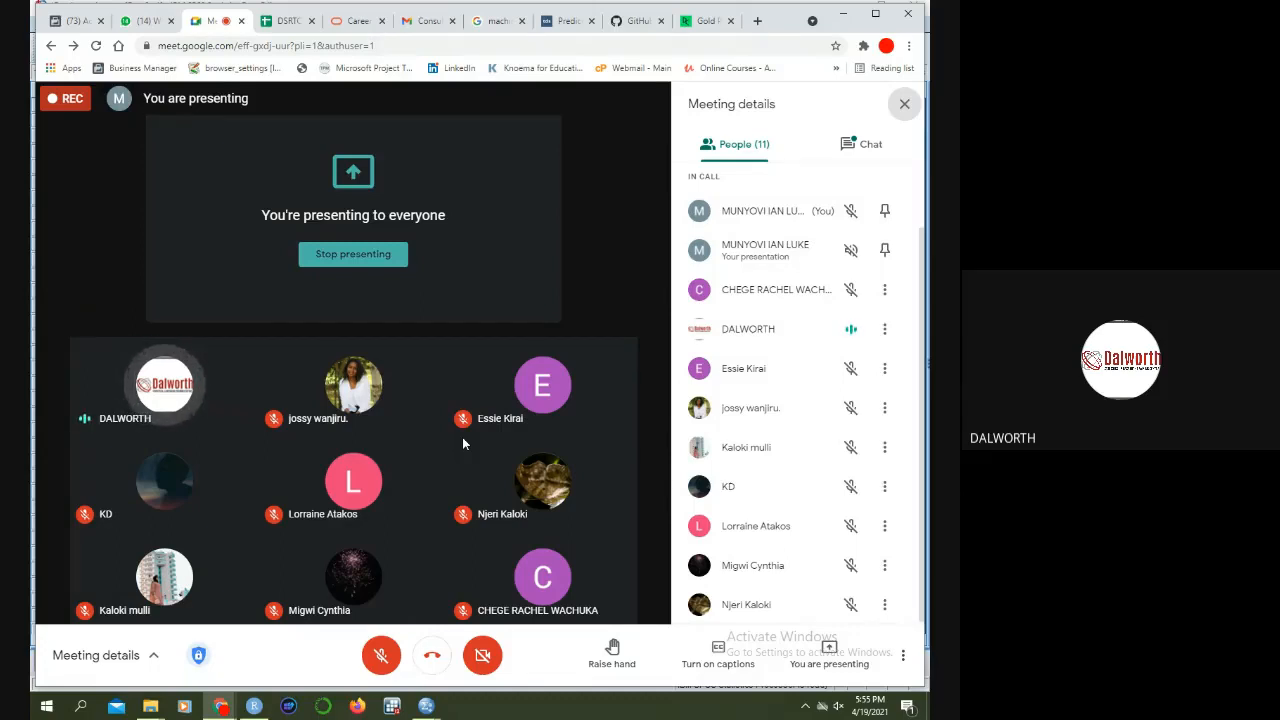
- Return to the SPSS Data Editor and set up a Frequencies analysis with Gender as the variable
click(426, 710)
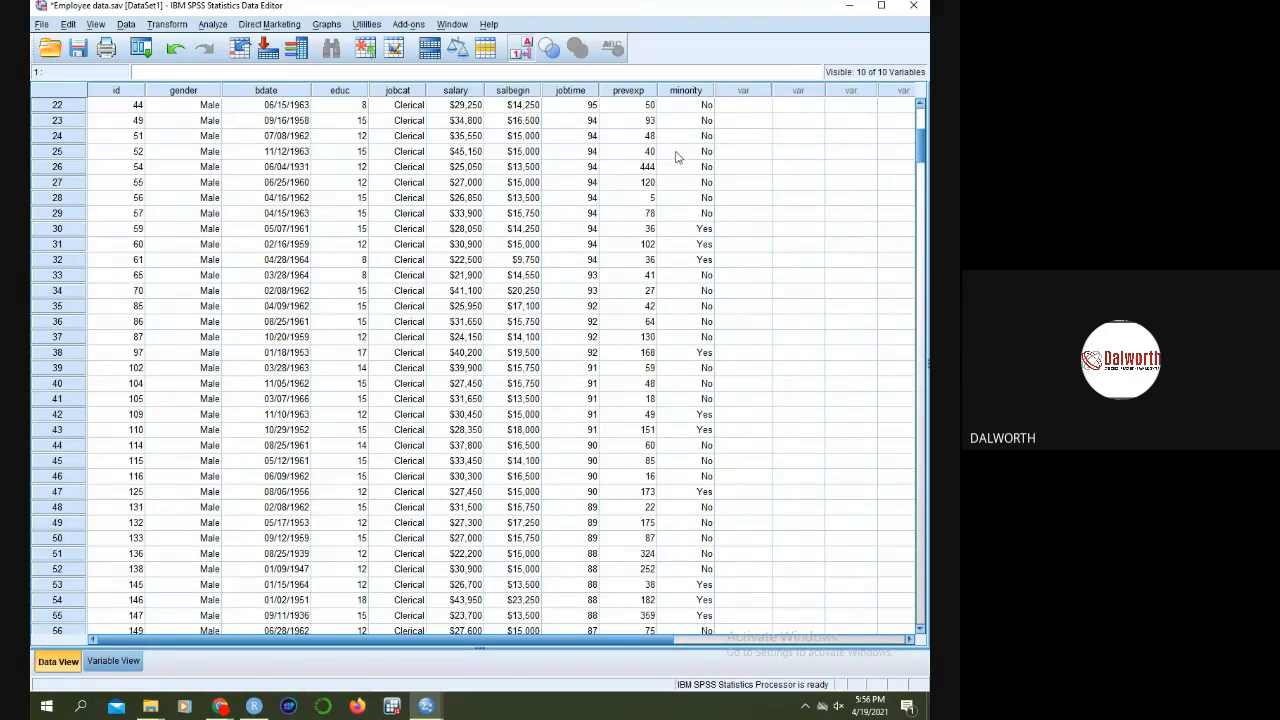
click(210, 25)
mouse_move(217, 62)
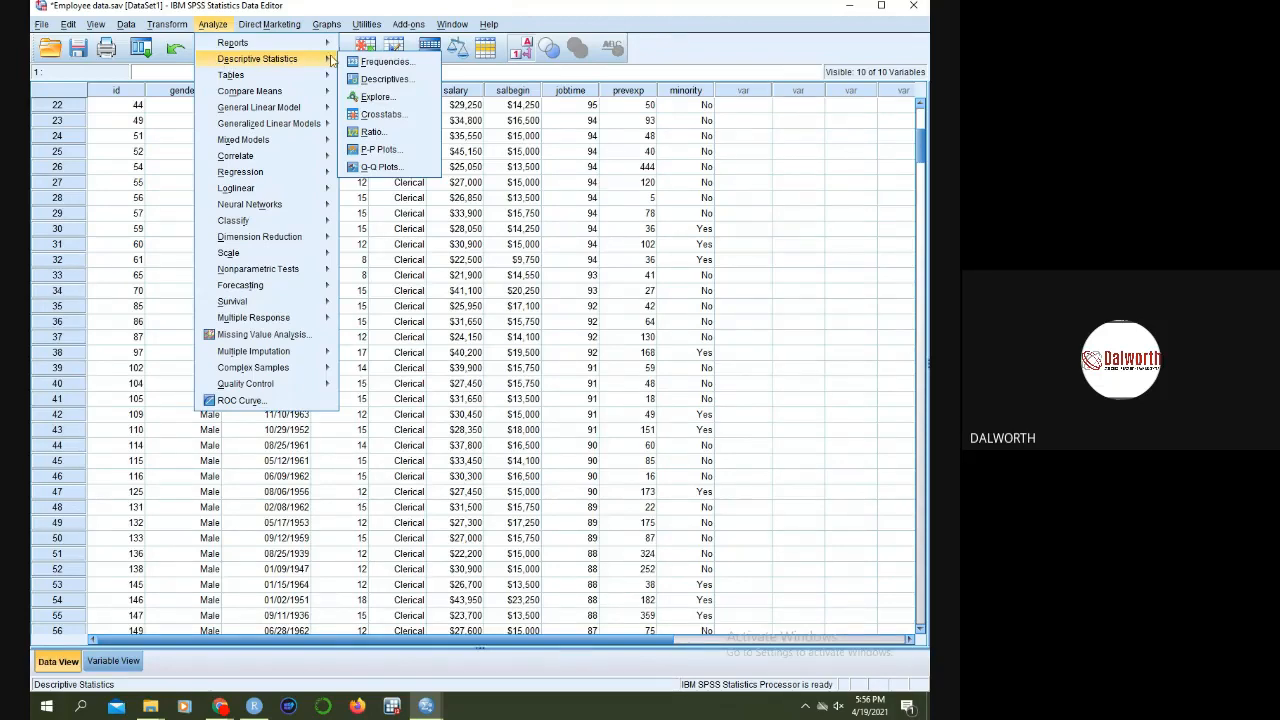
click(381, 64)
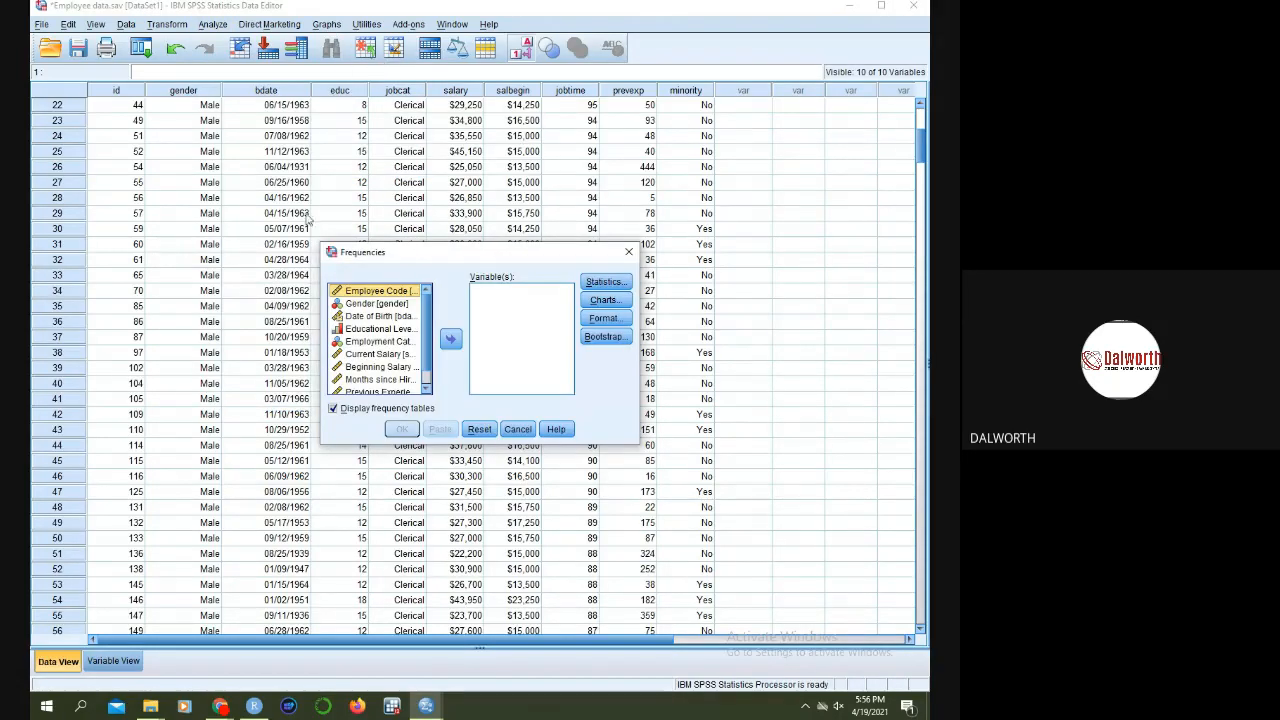
click(352, 304)
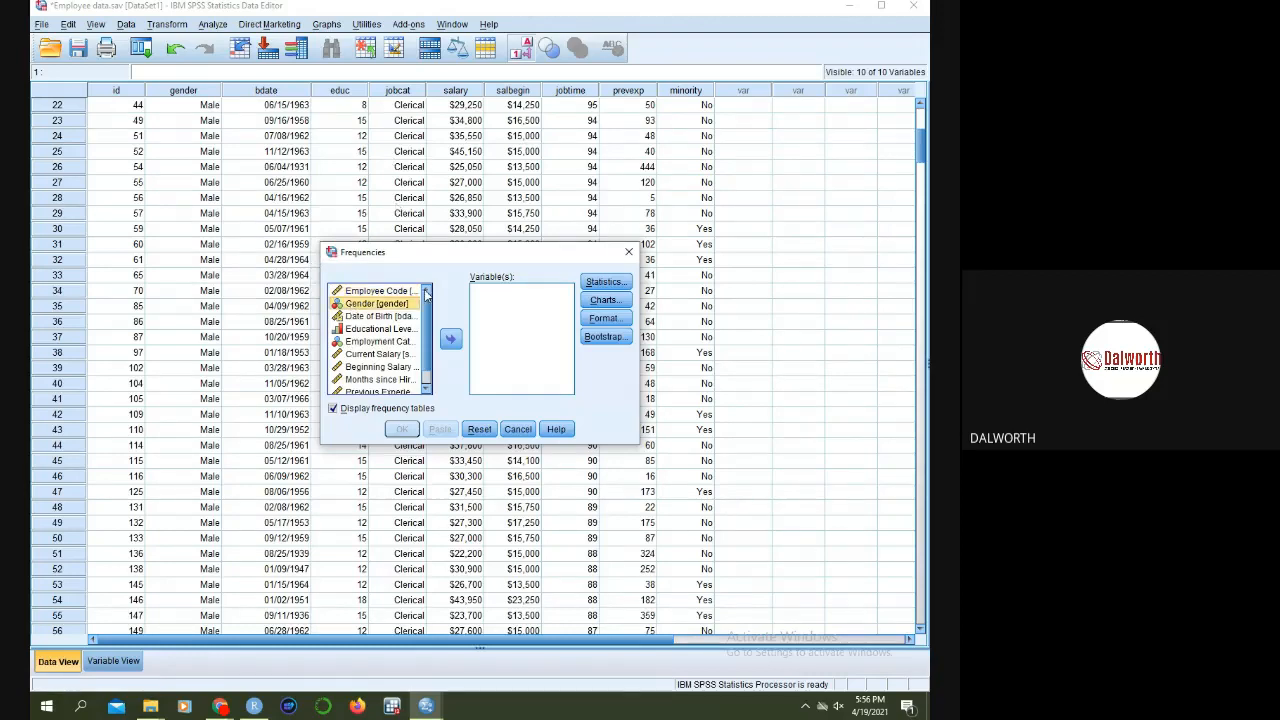
click(451, 341)
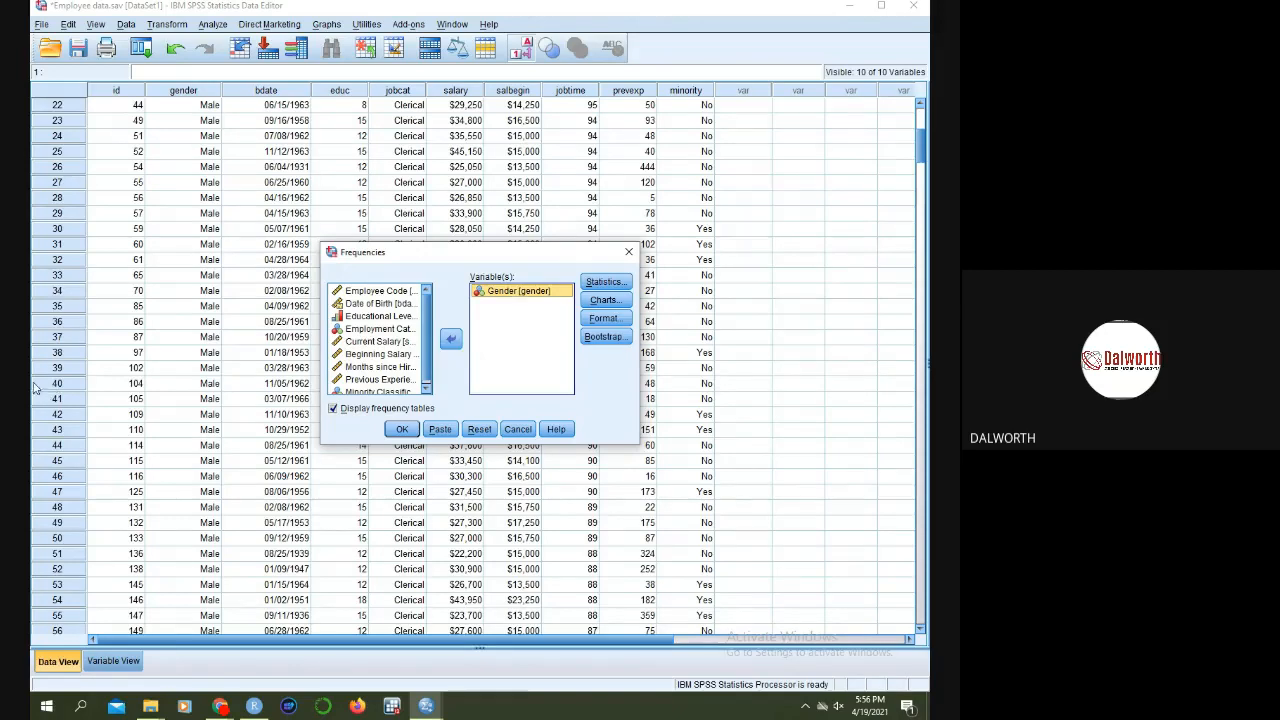
- Add a pie chart with frequencies as chart values to the Gender analysis and run it
click(618, 302)
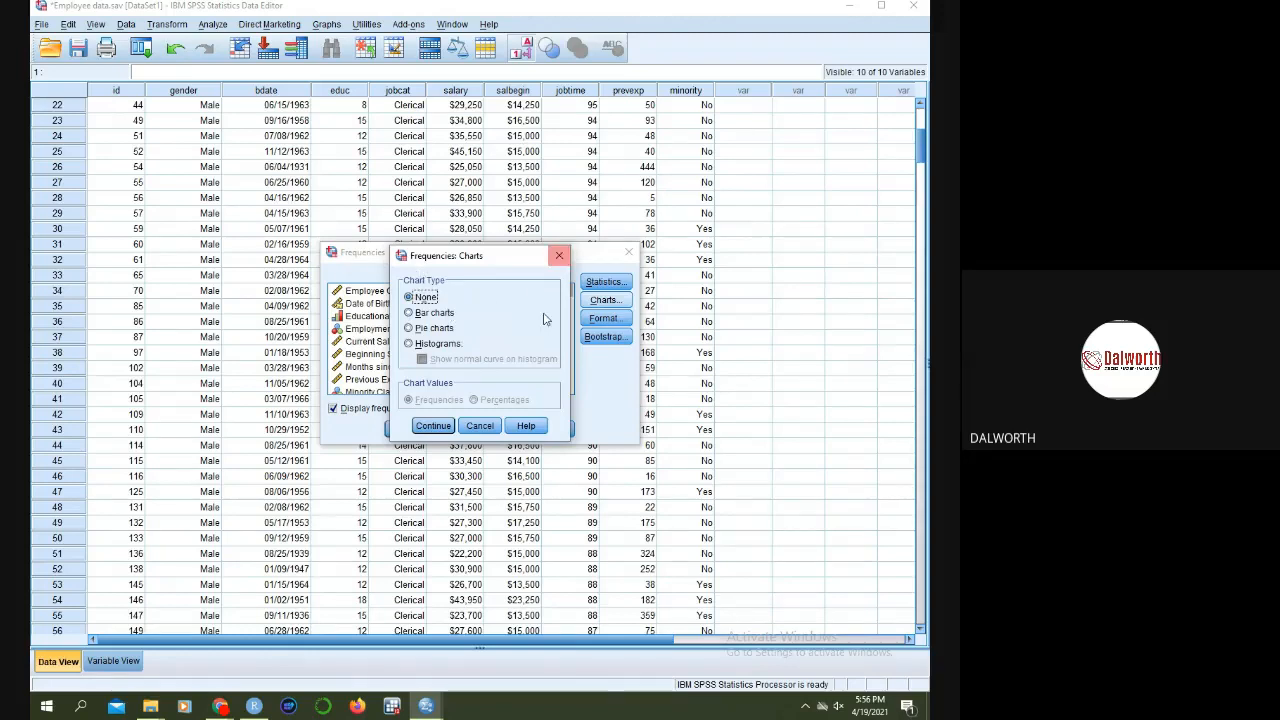
click(409, 328)
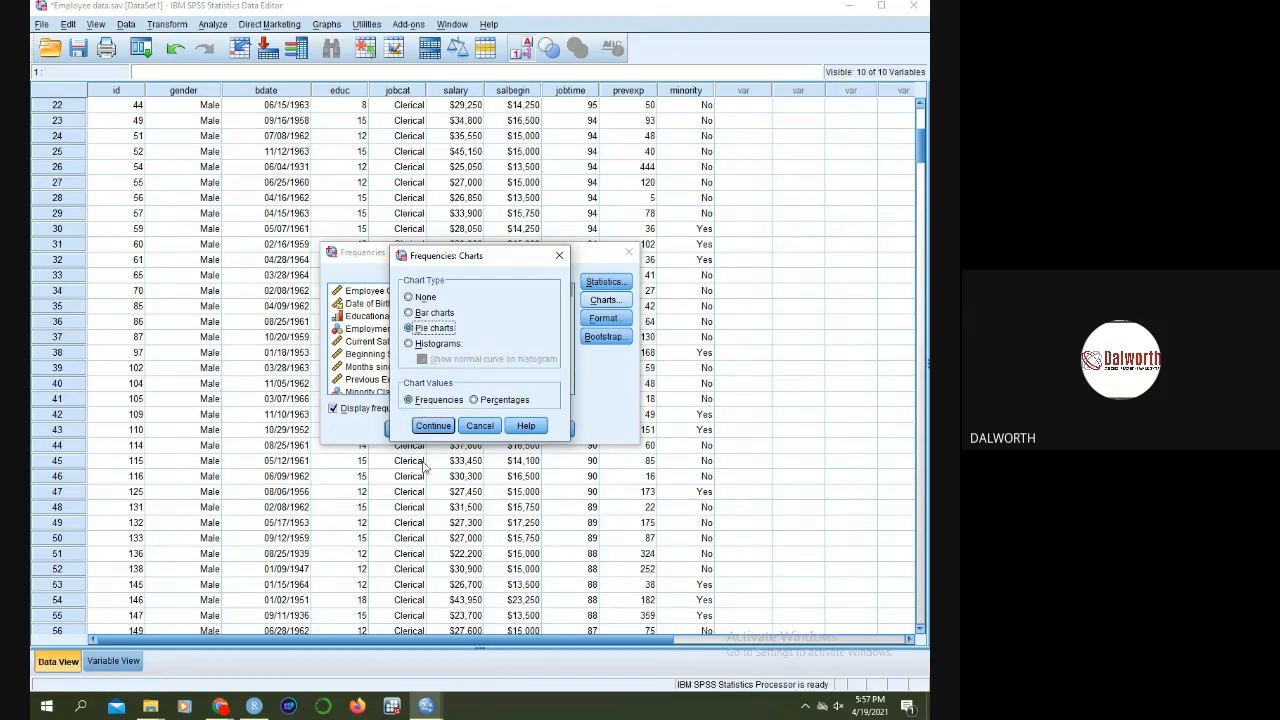
click(433, 426)
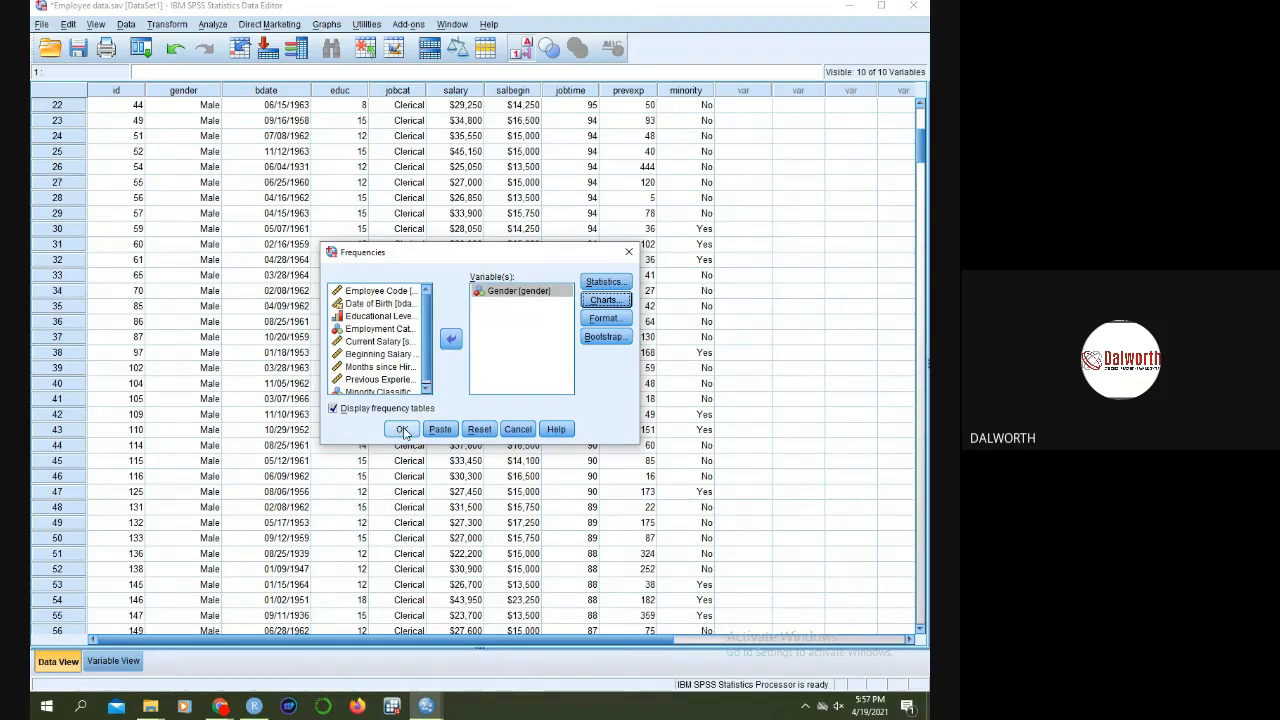
click(402, 429)
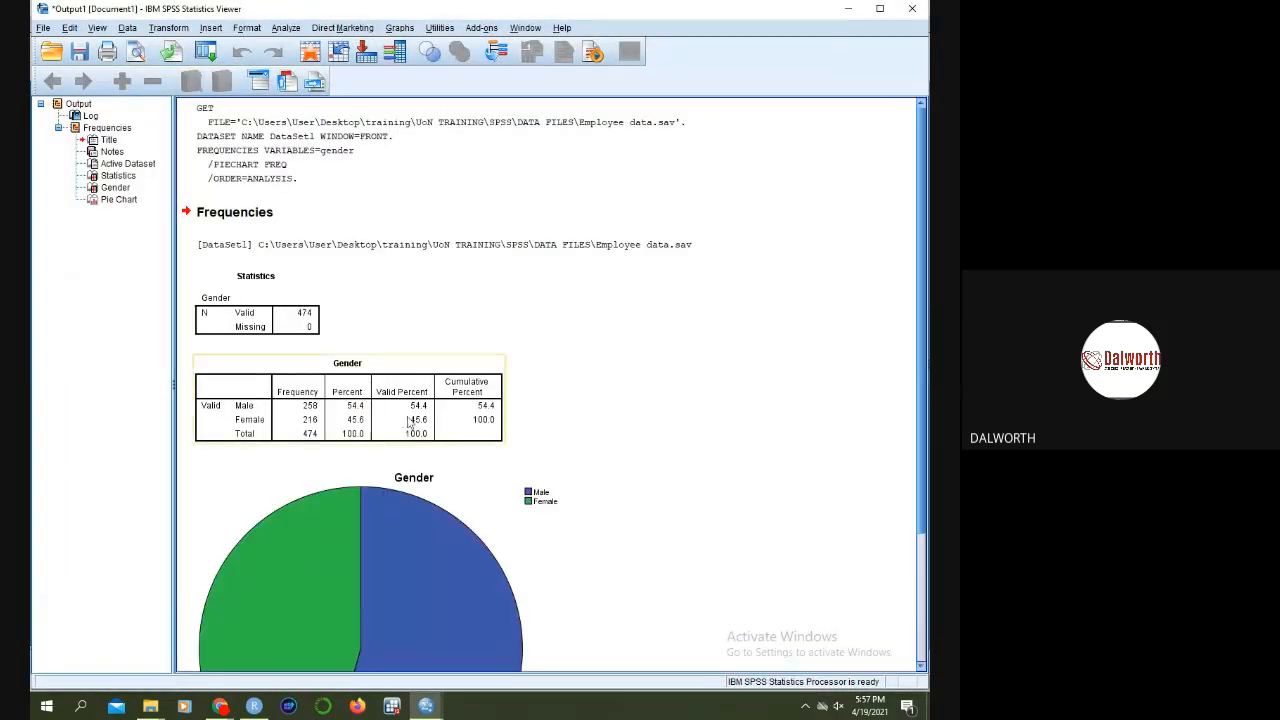
- Examine the Gender frequency table and its pie chart in the output
scroll(398, 404, up, 3)
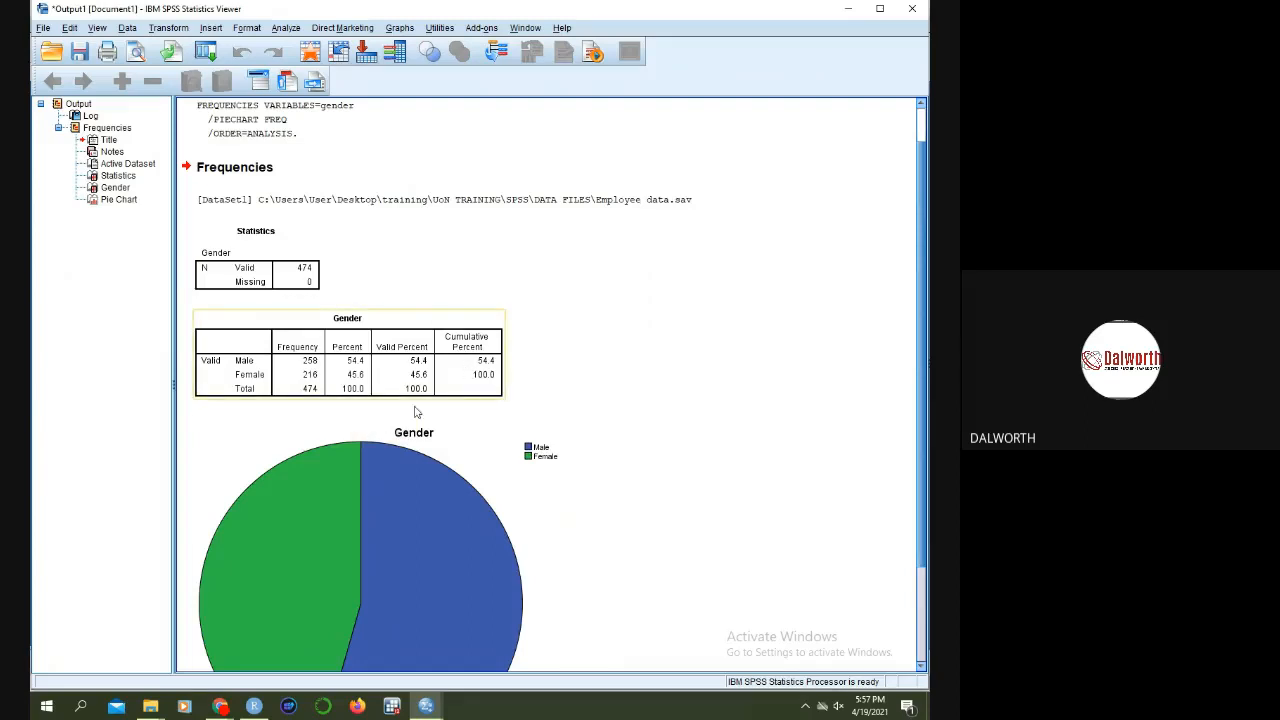
click(348, 525)
scroll(348, 525, down, 1)
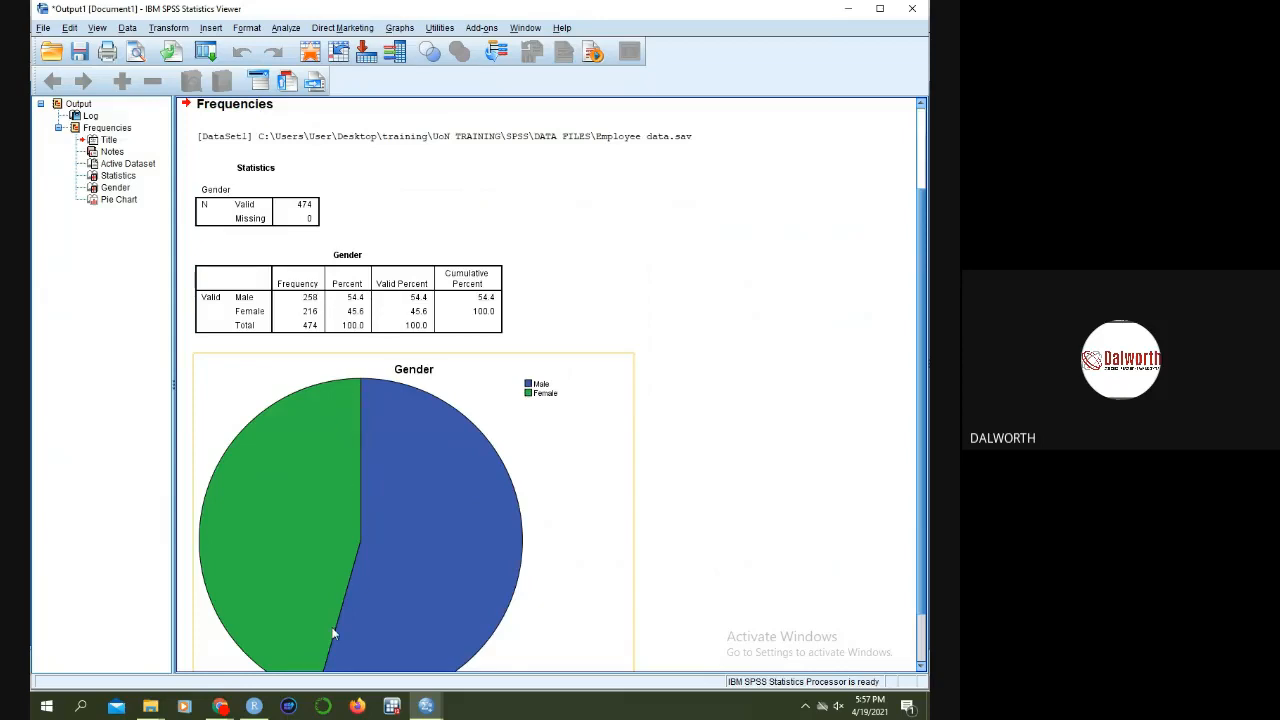
click(307, 313)
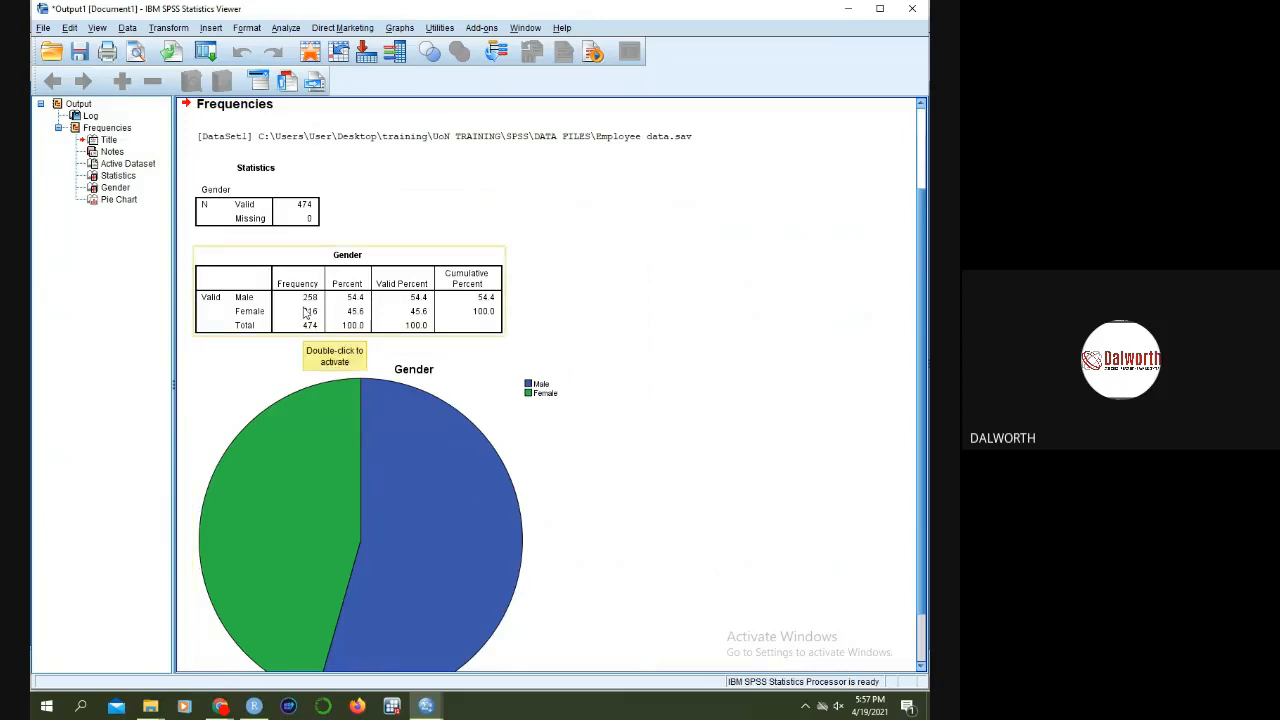
scroll(307, 313, up, 1)
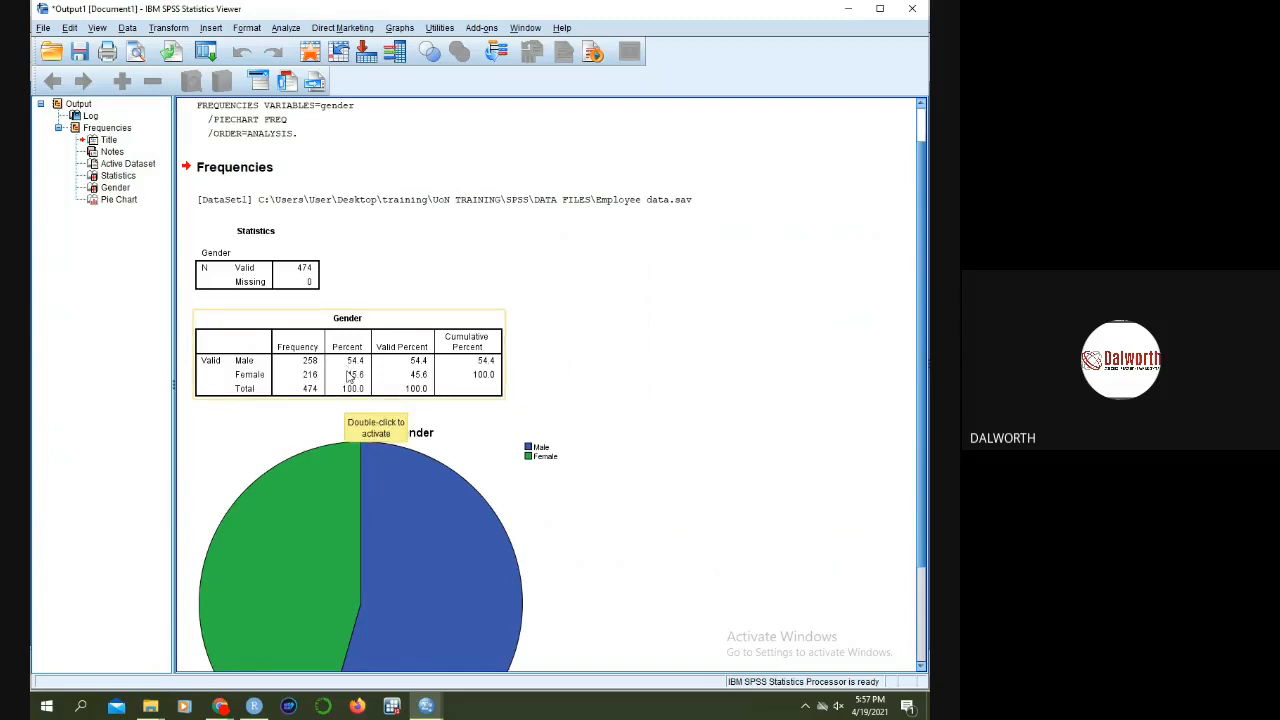
scroll(348, 374, down, 3)
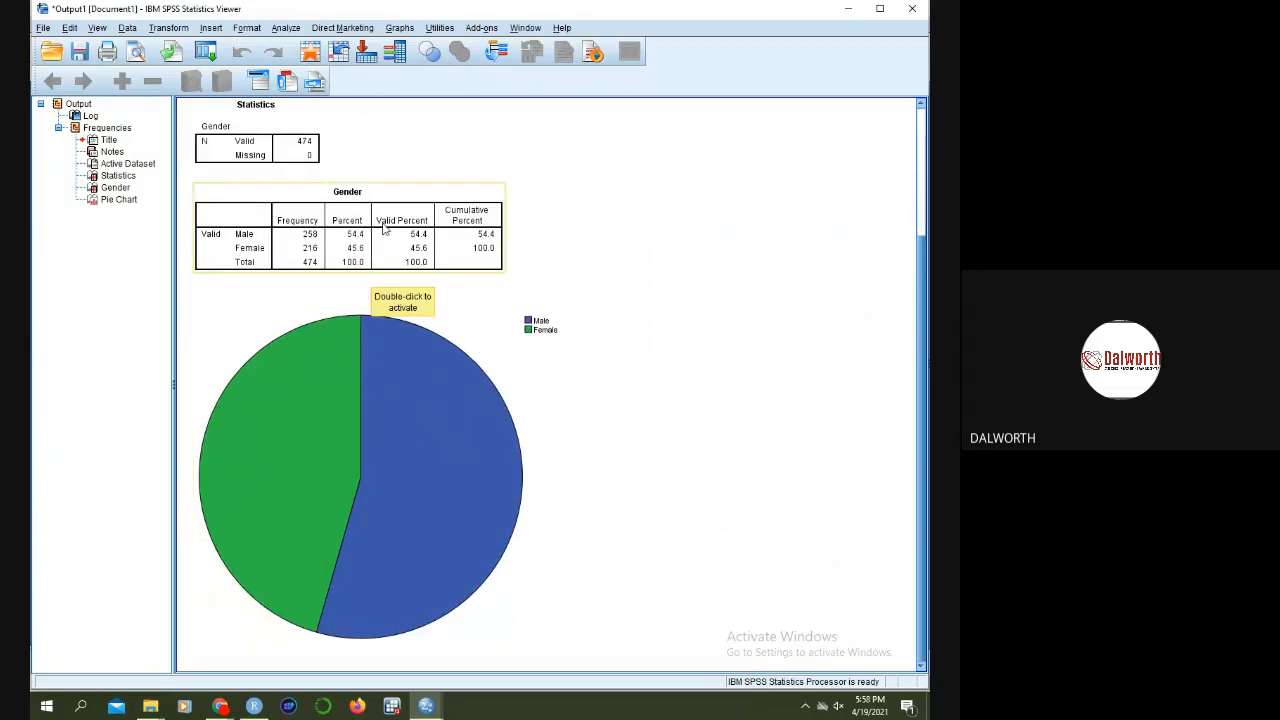
- Add Employment Category alongside Gender in the Frequencies analysis and run it again
click(285, 29)
mouse_move(294, 64)
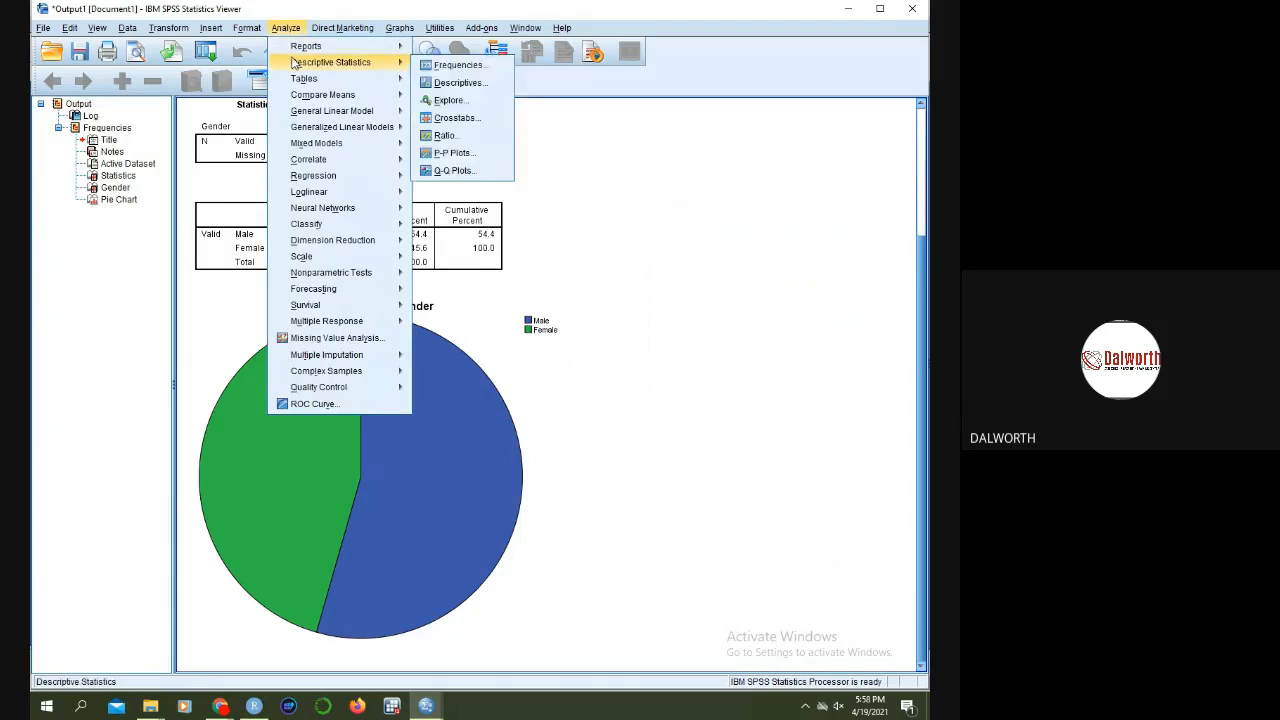
click(445, 66)
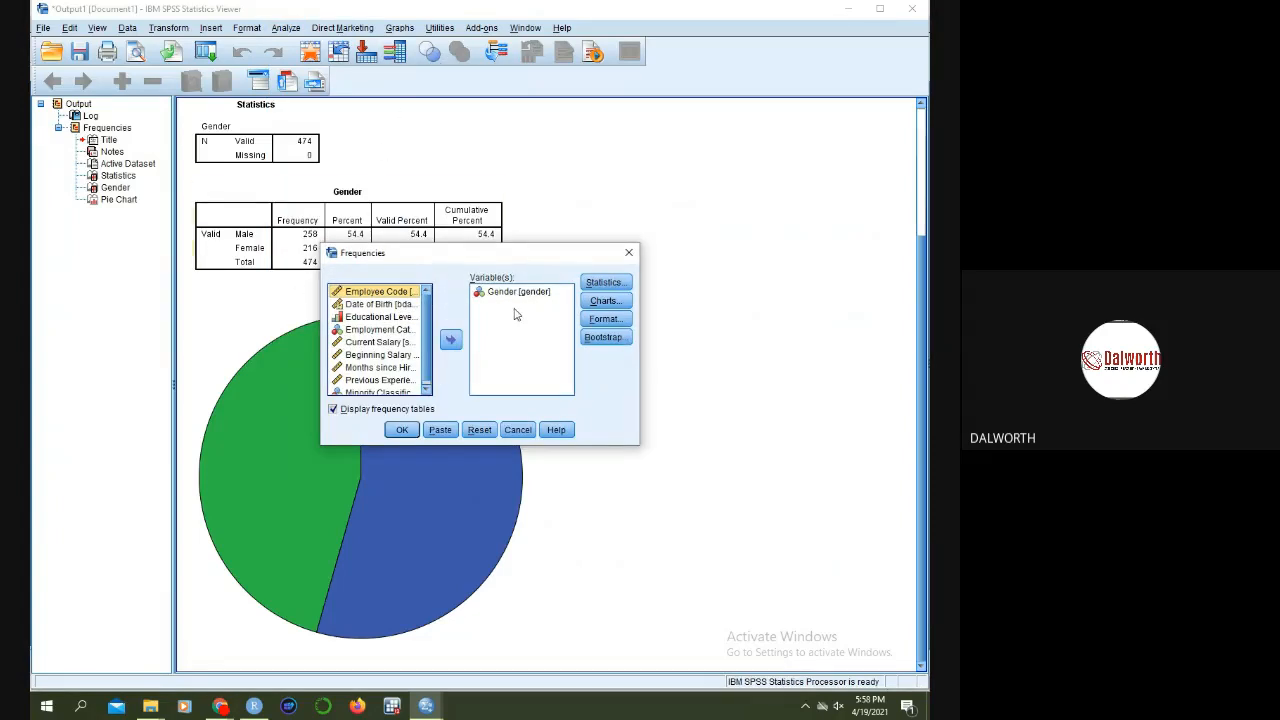
click(377, 330)
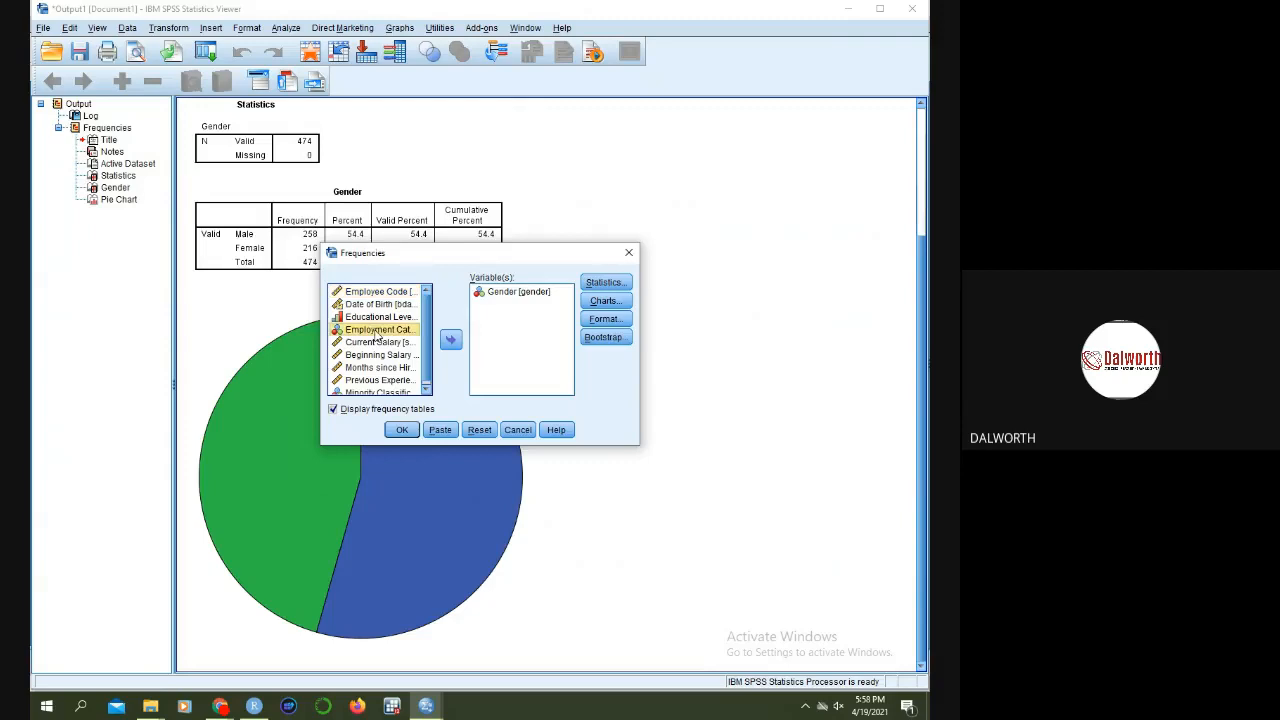
click(450, 341)
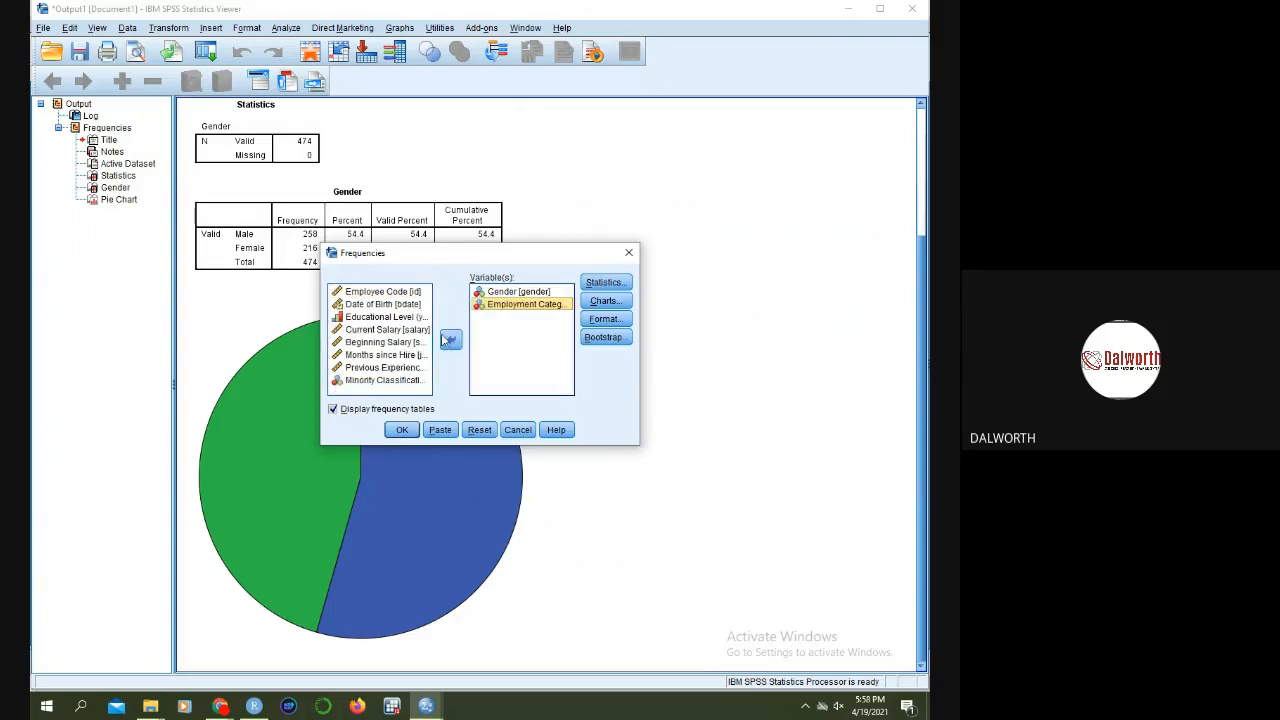
click(398, 429)
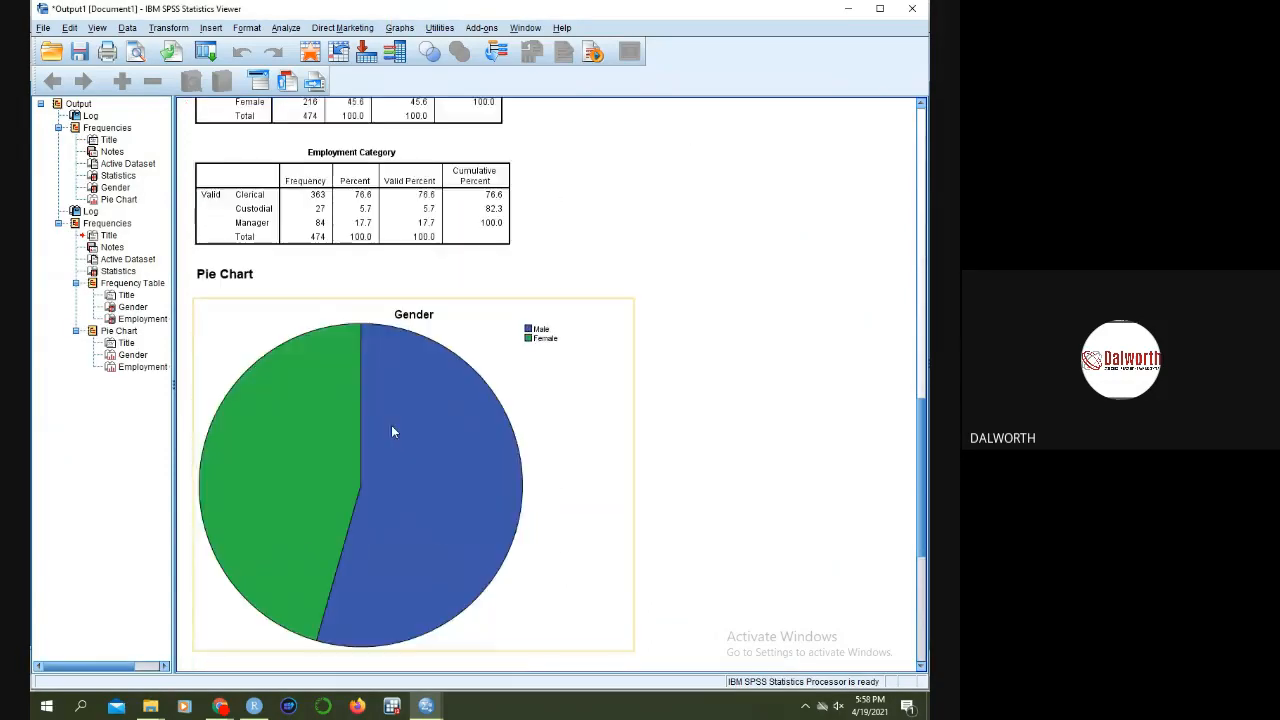
- Examine the Employment Category frequency table and the pie charts for Gender and Employment Category
scroll(392, 432, up, 1)
click(340, 268)
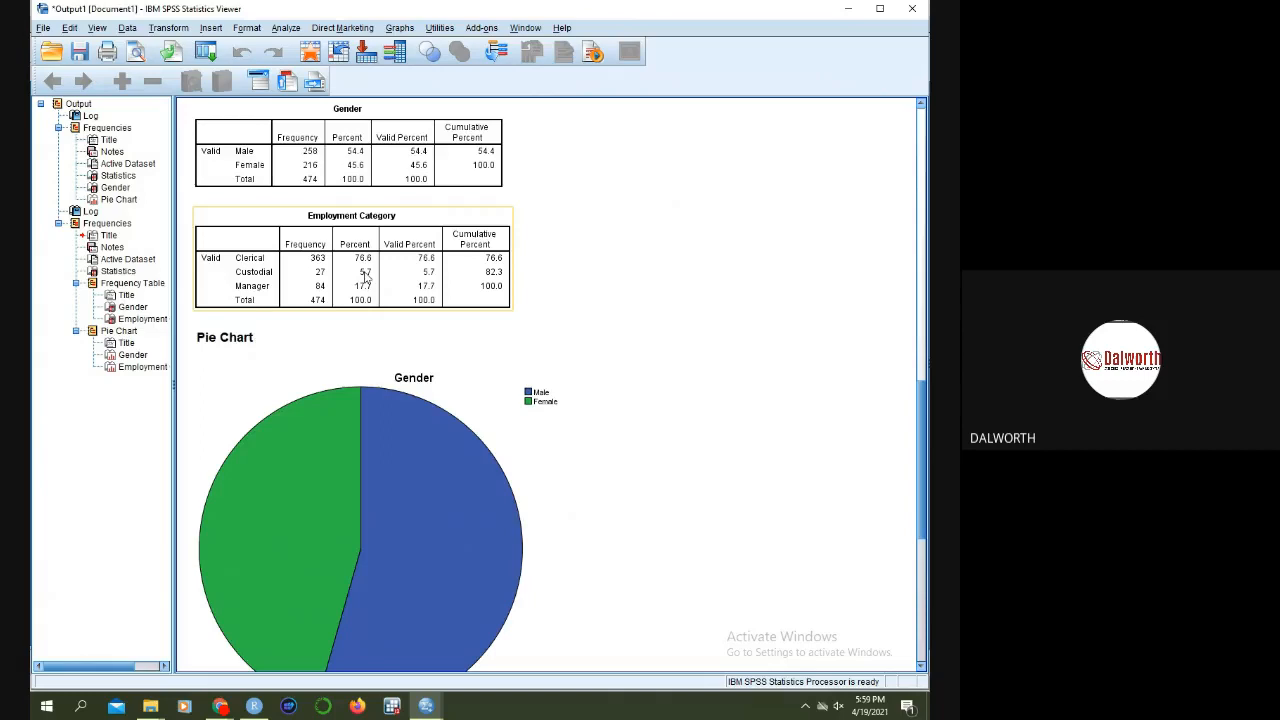
scroll(360, 277, down, 5)
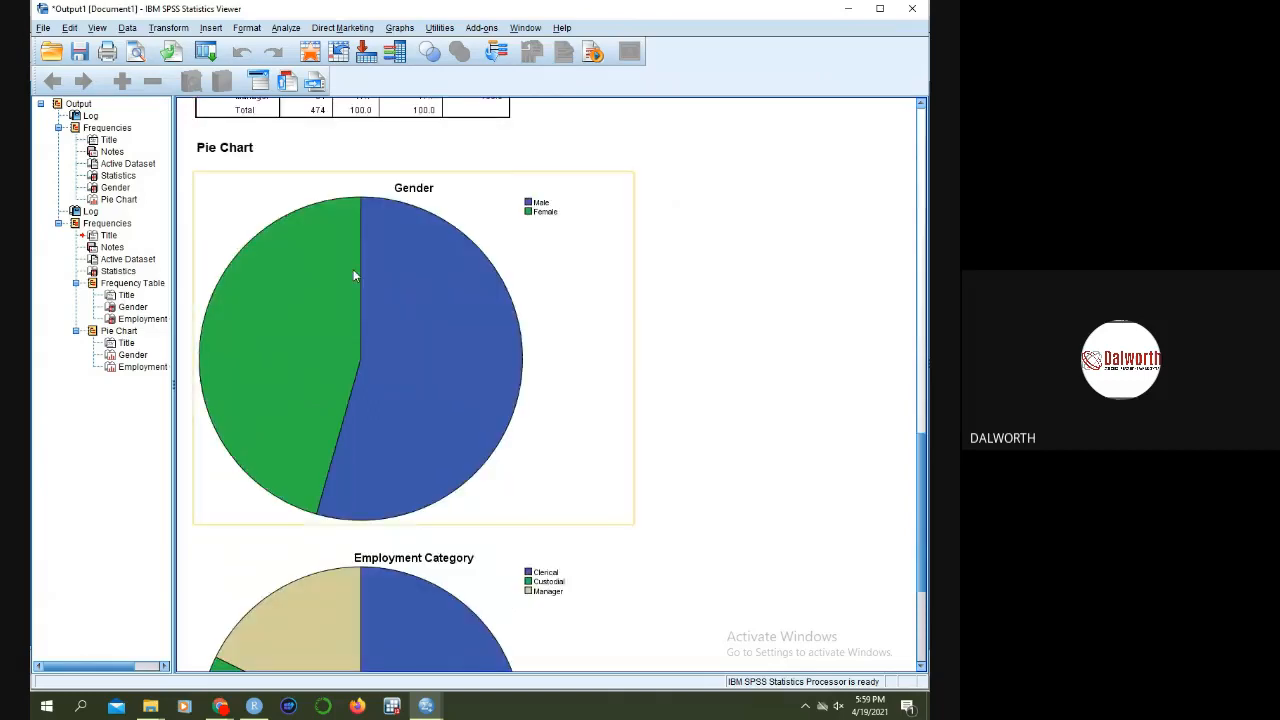
click(386, 359)
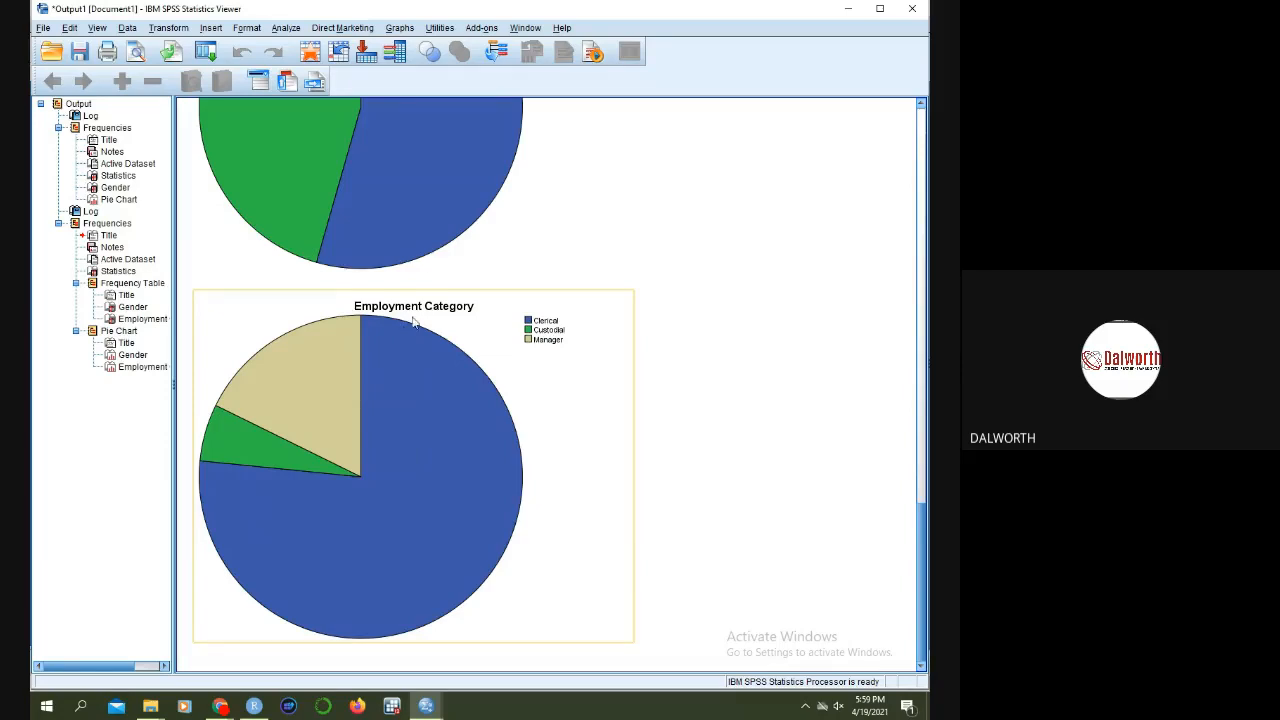
- Start a Descriptives analysis and make its variable list display variable names instead of labels
click(284, 28)
mouse_move(298, 63)
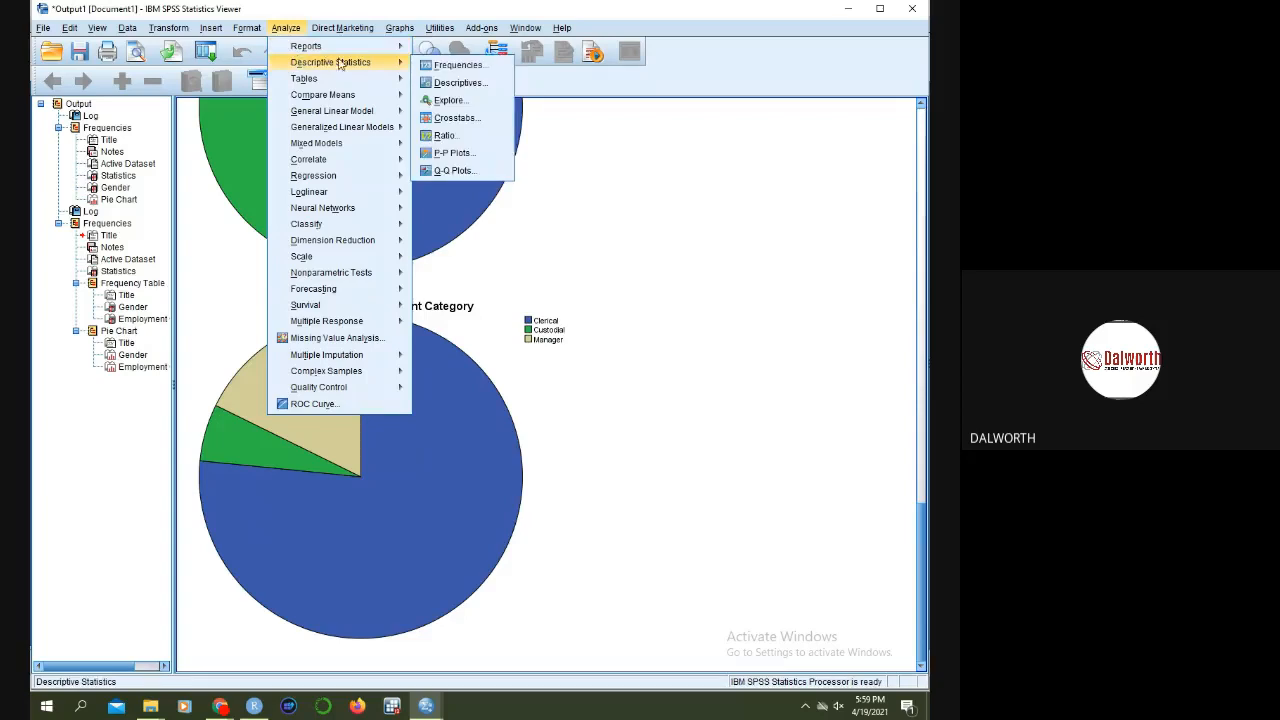
click(456, 84)
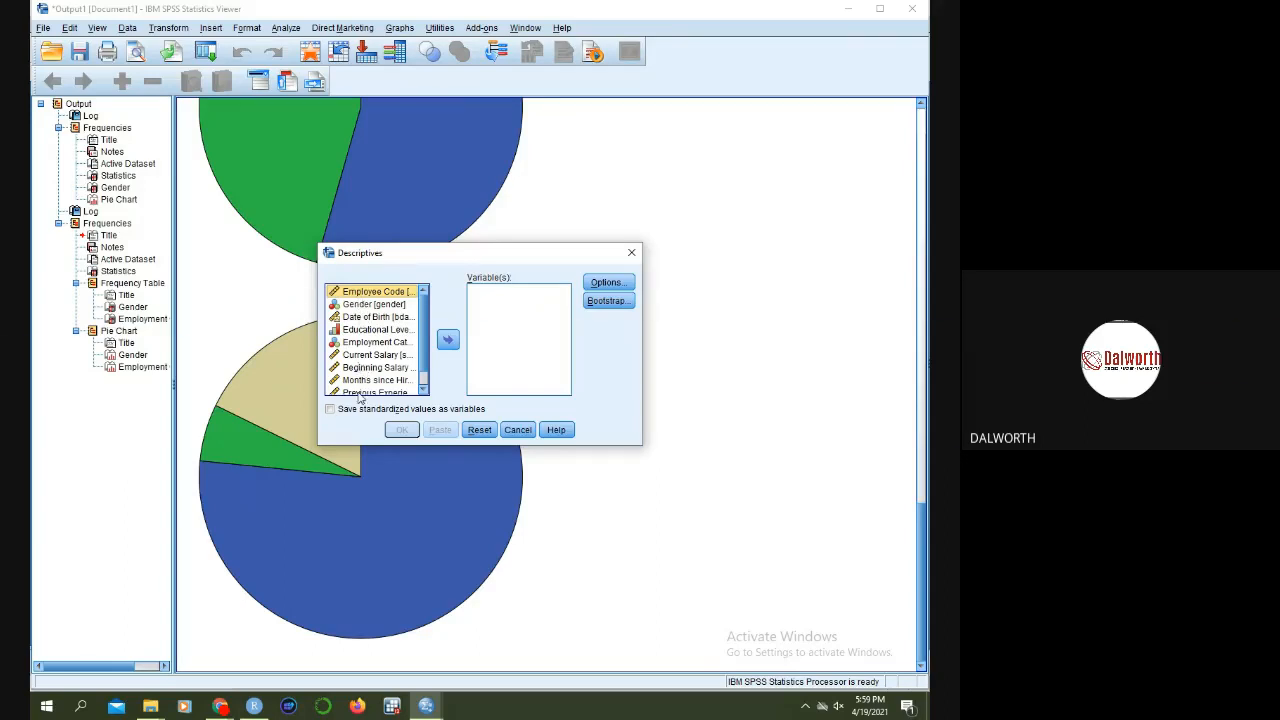
right_click(358, 330)
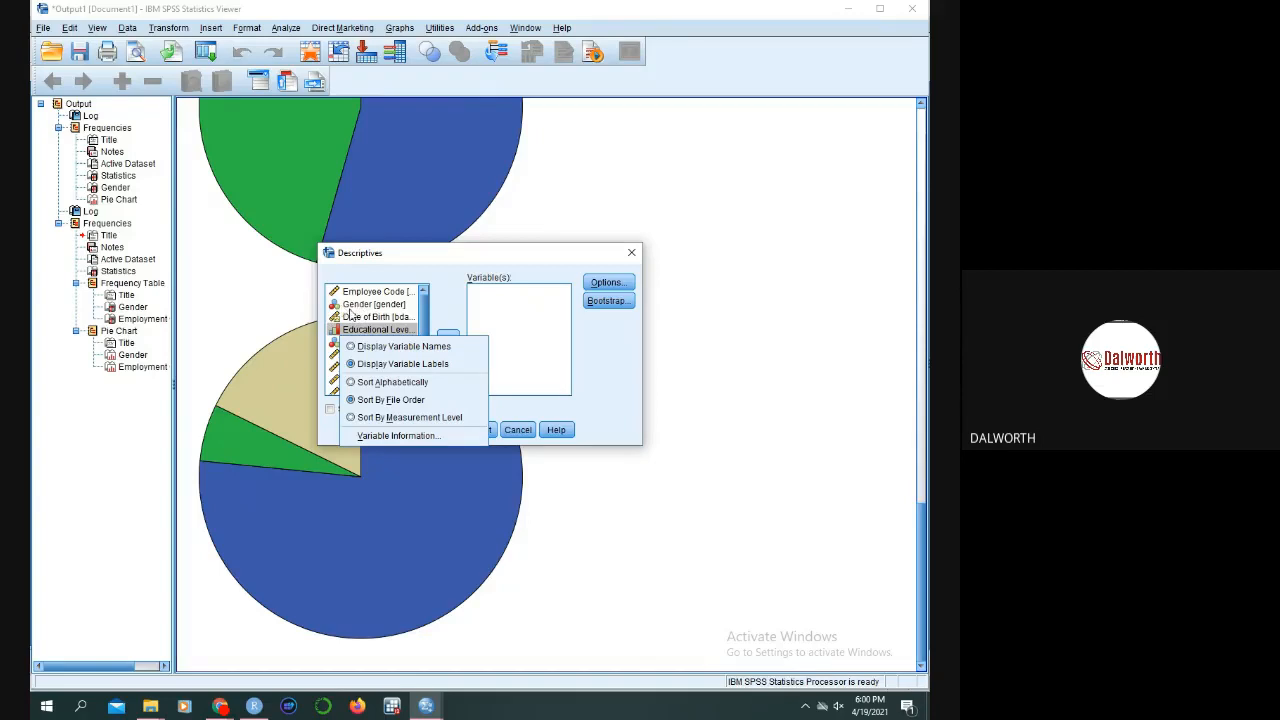
click(350, 314)
right_click(350, 332)
click(373, 348)
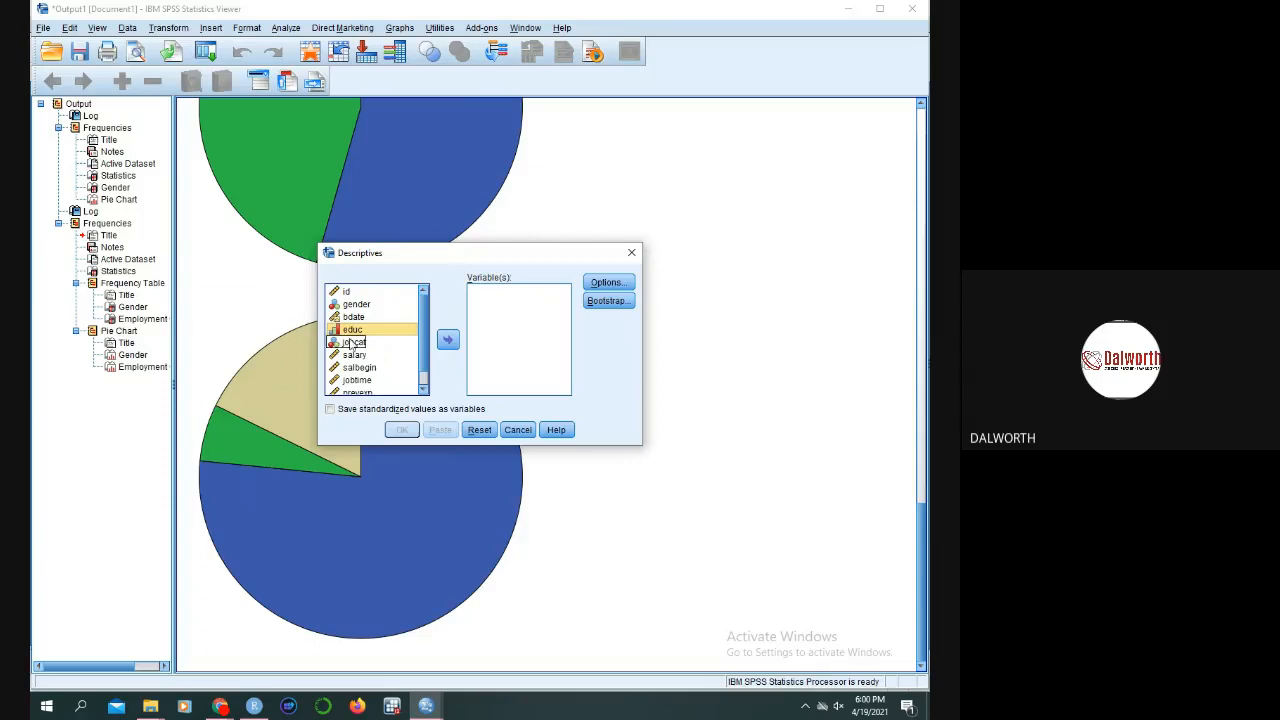
- Add salary to the Descriptives analysis and run it
scroll(340, 335, down, 1)
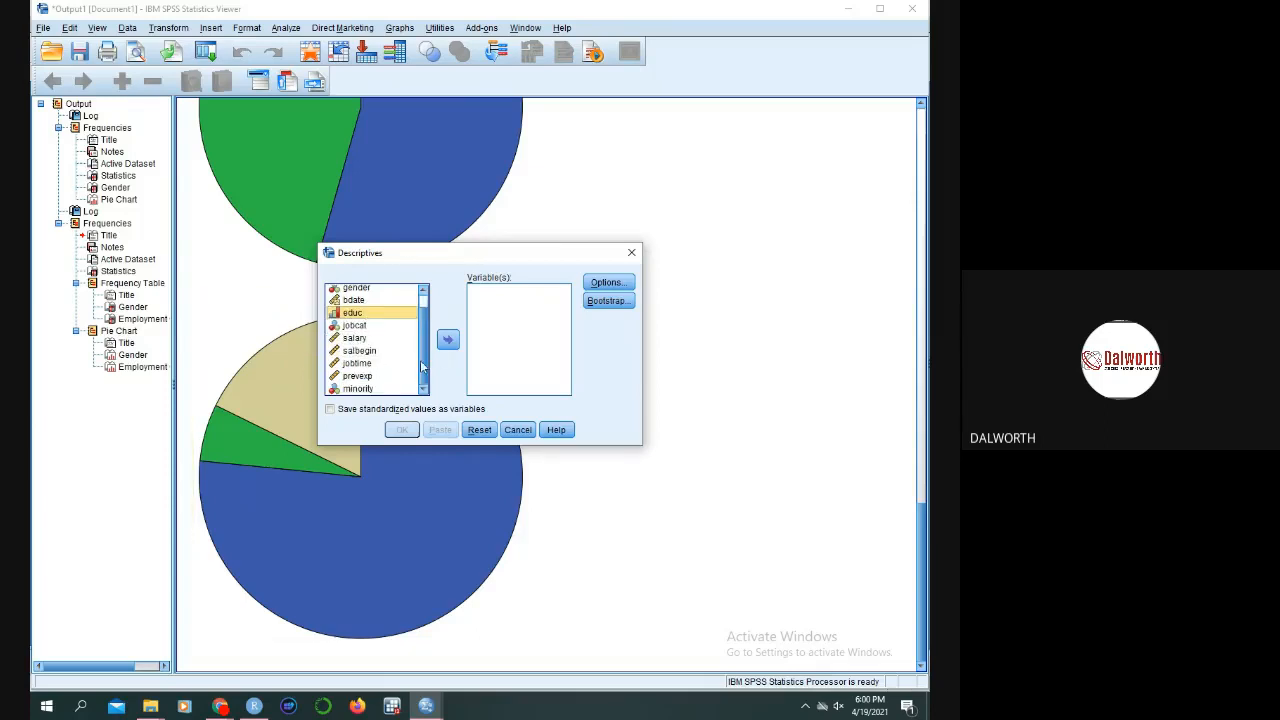
scroll(417, 336, up, 1)
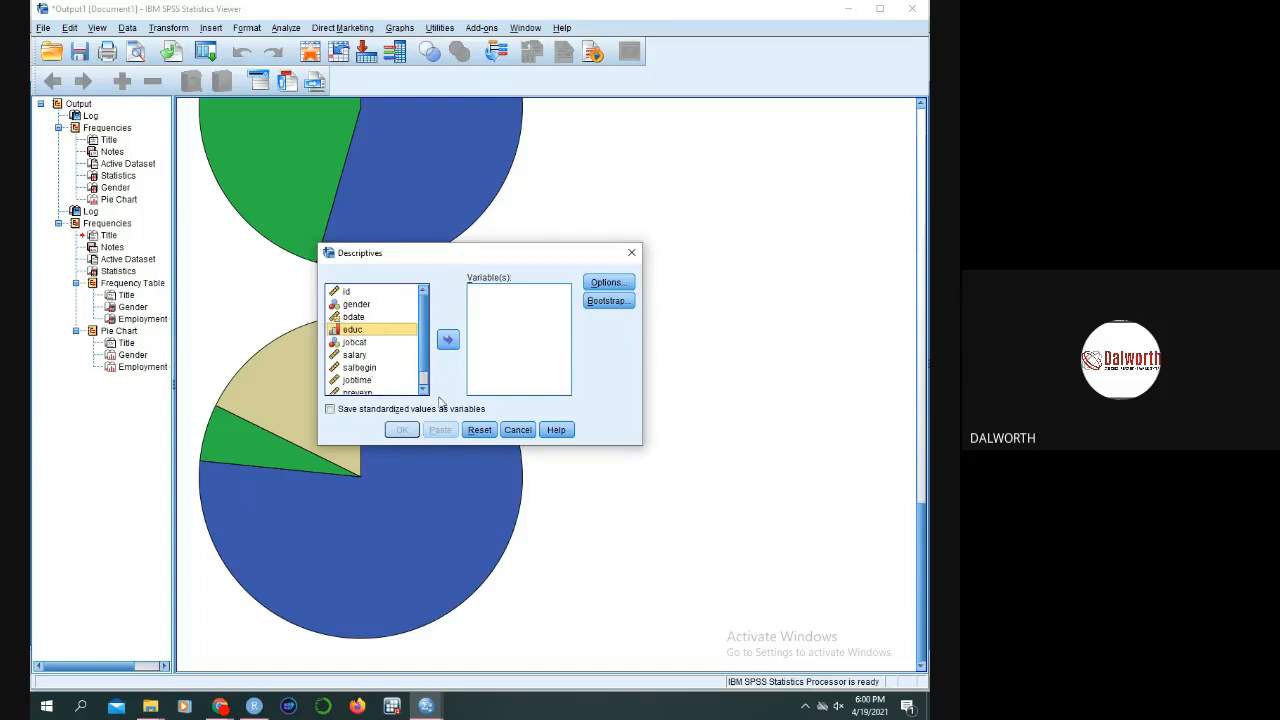
click(355, 356)
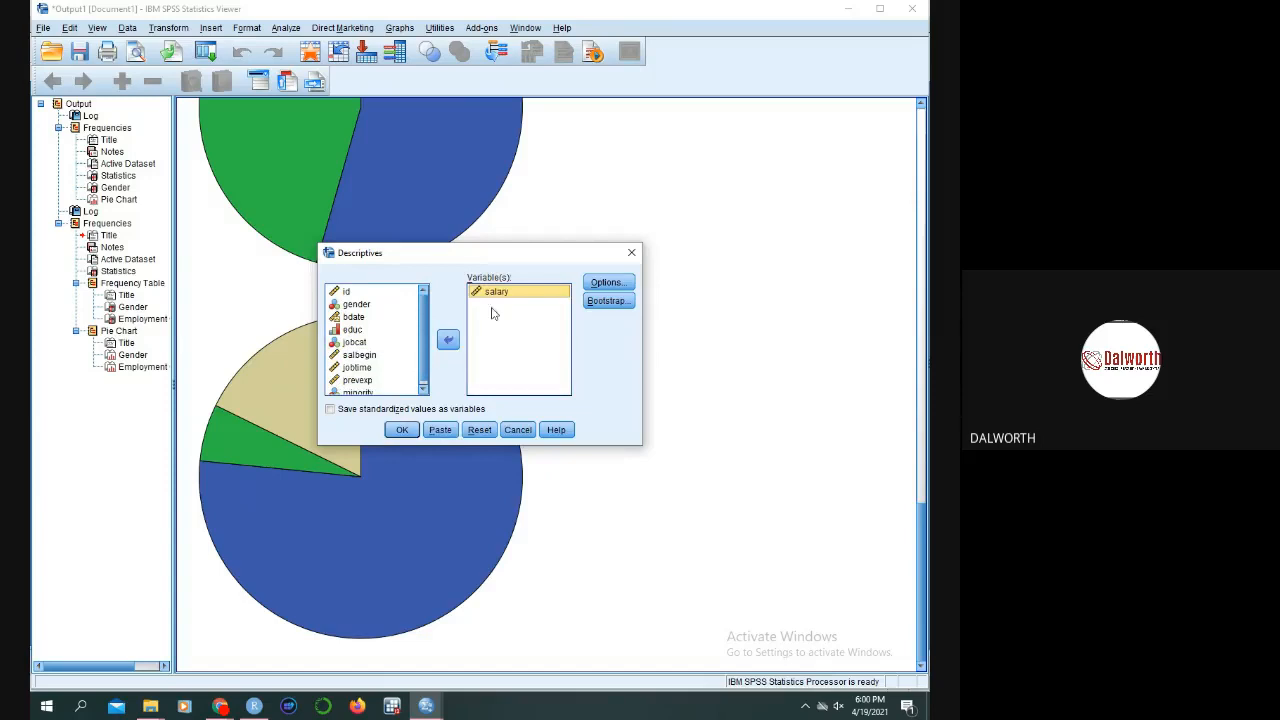
click(401, 429)
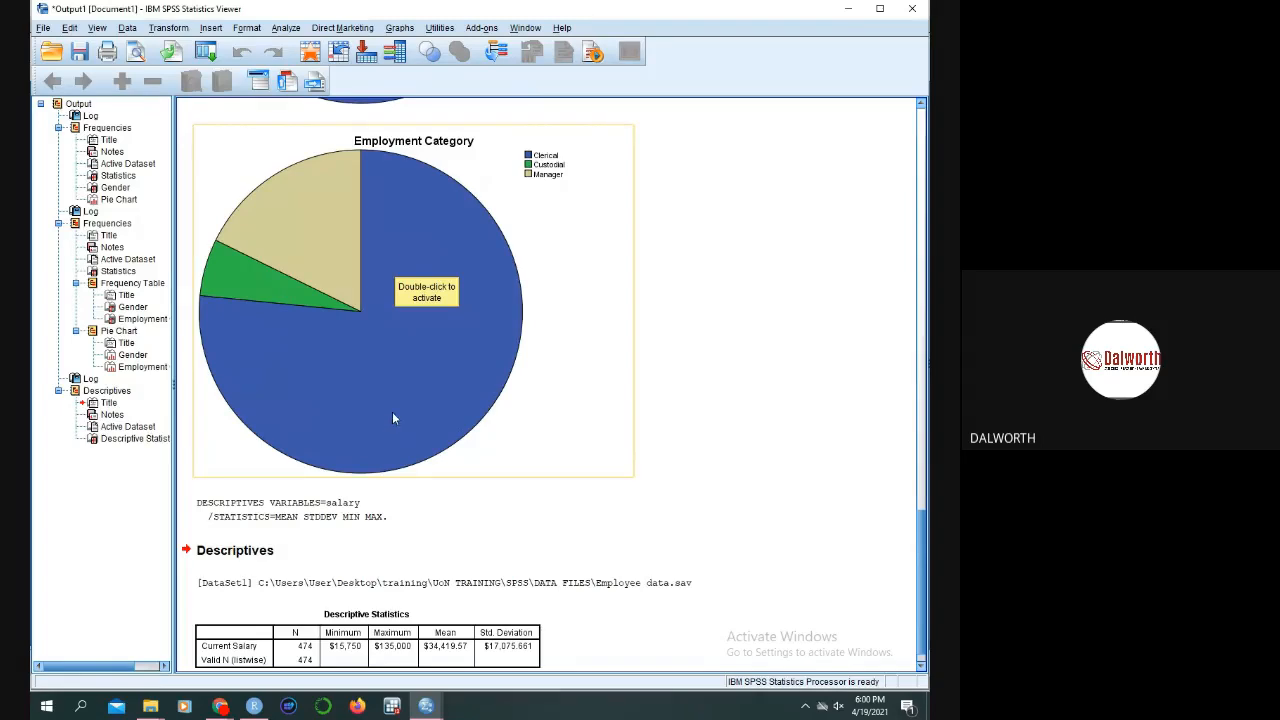
scroll(395, 420, down, 1)
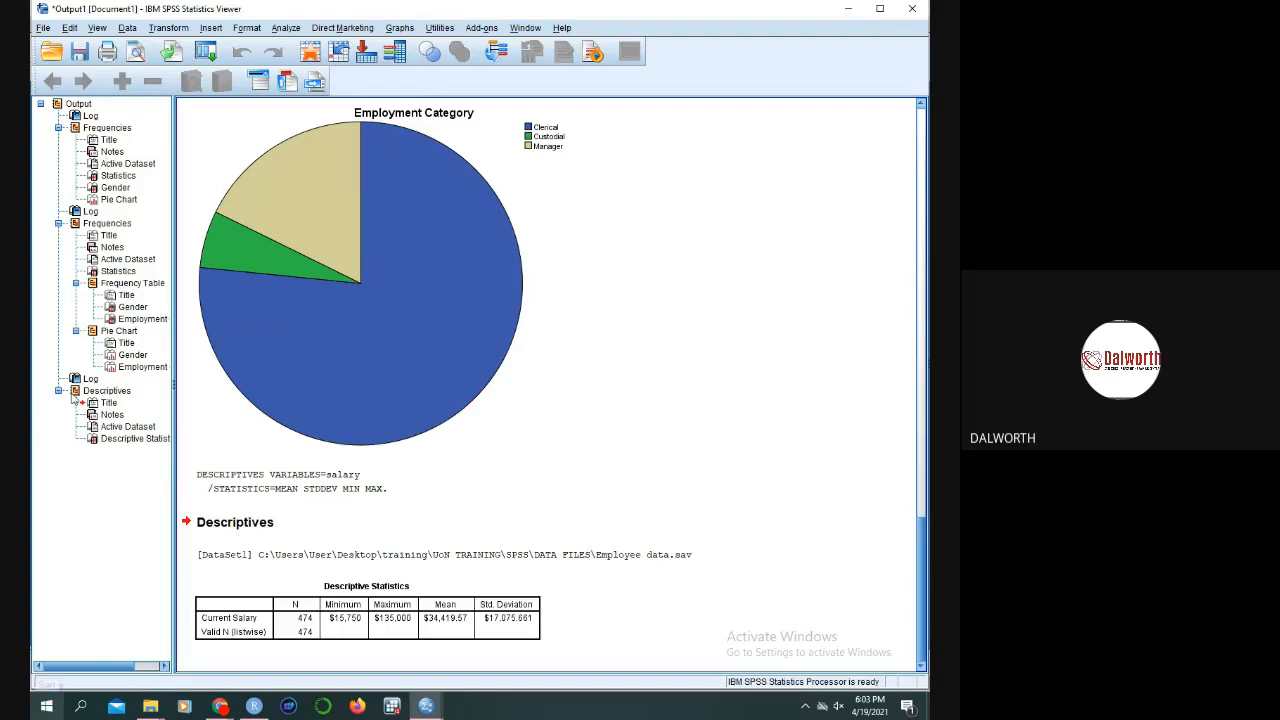
- Select only the cases satisfying the condition gender = 2, filtering out the unselected cases
click(128, 27)
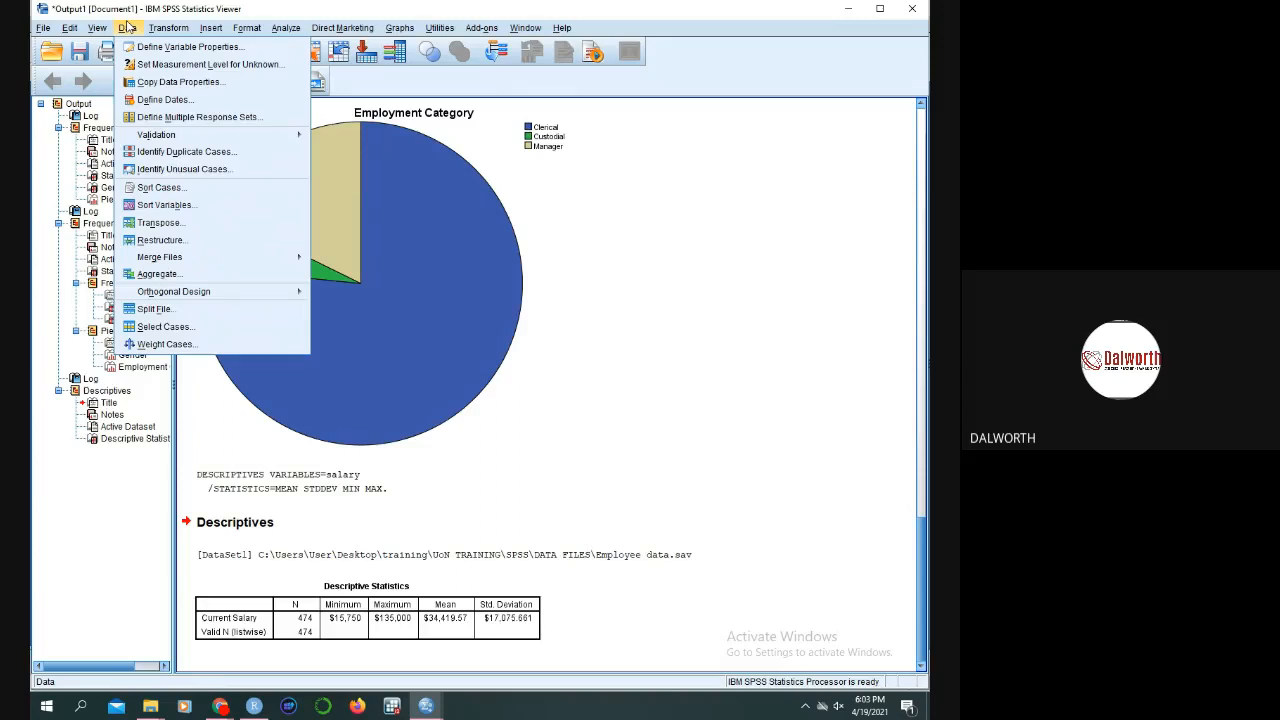
click(160, 327)
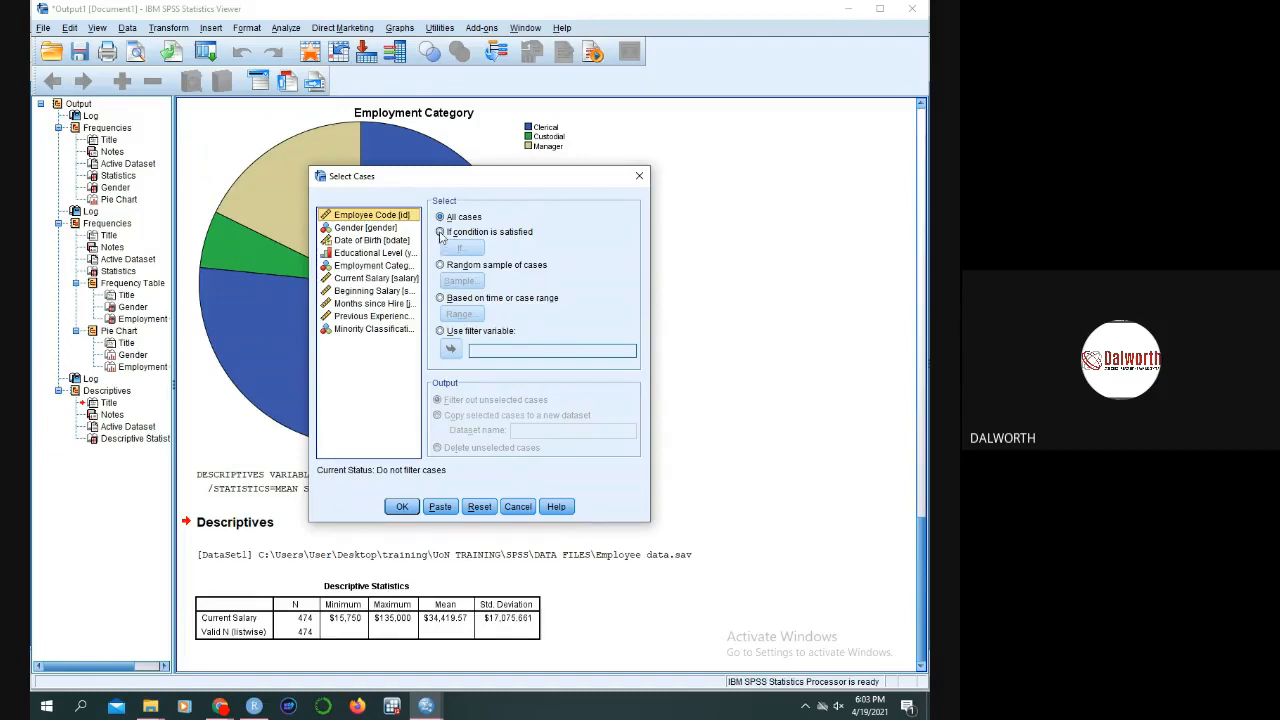
click(440, 232)
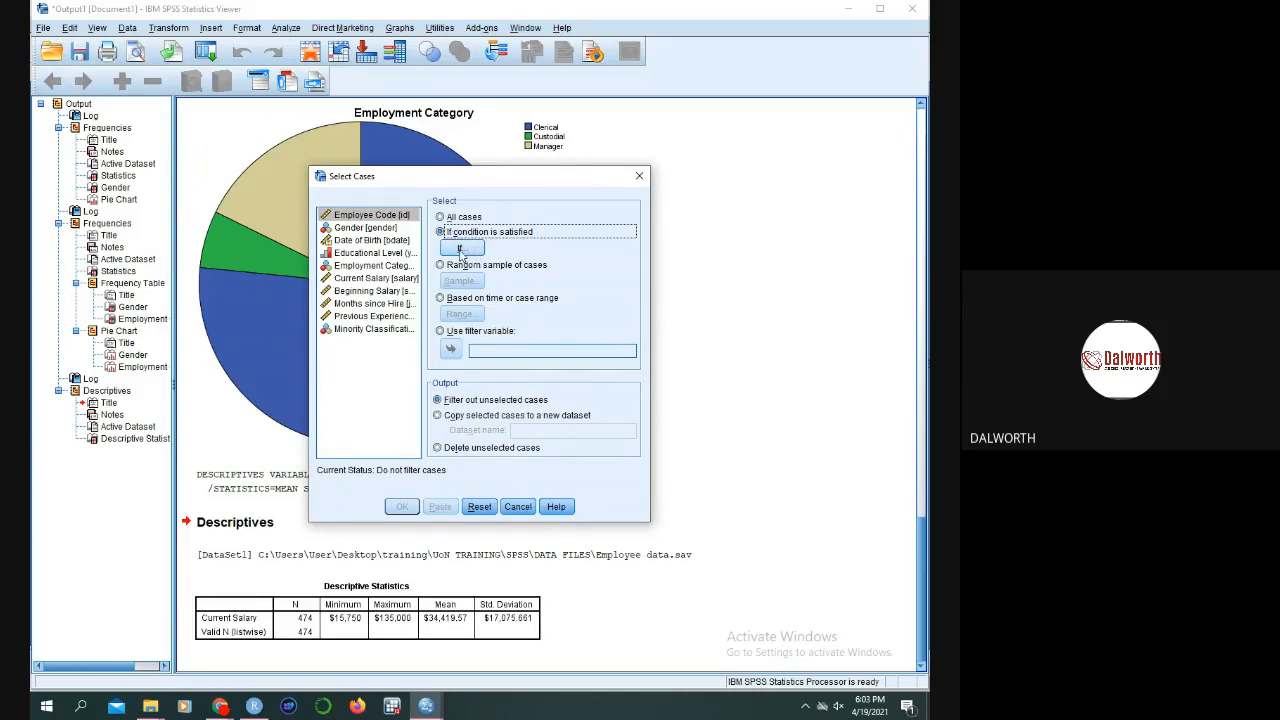
click(462, 252)
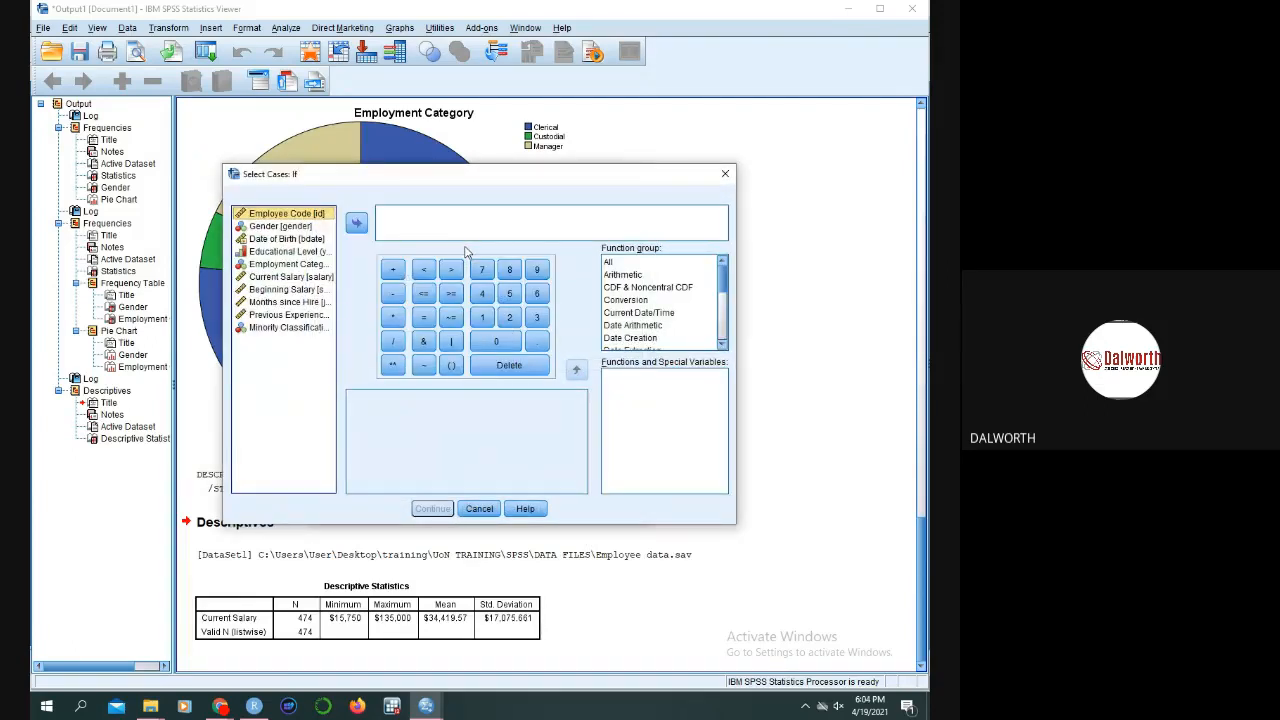
click(262, 229)
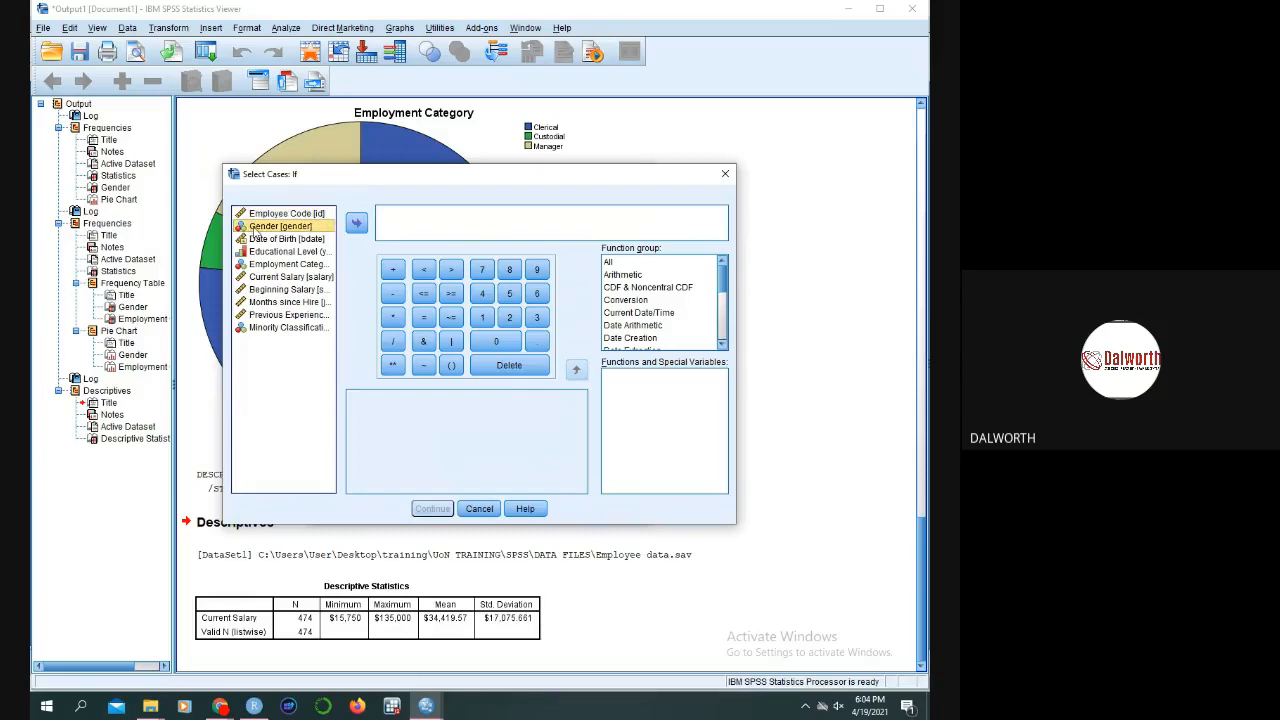
click(354, 224)
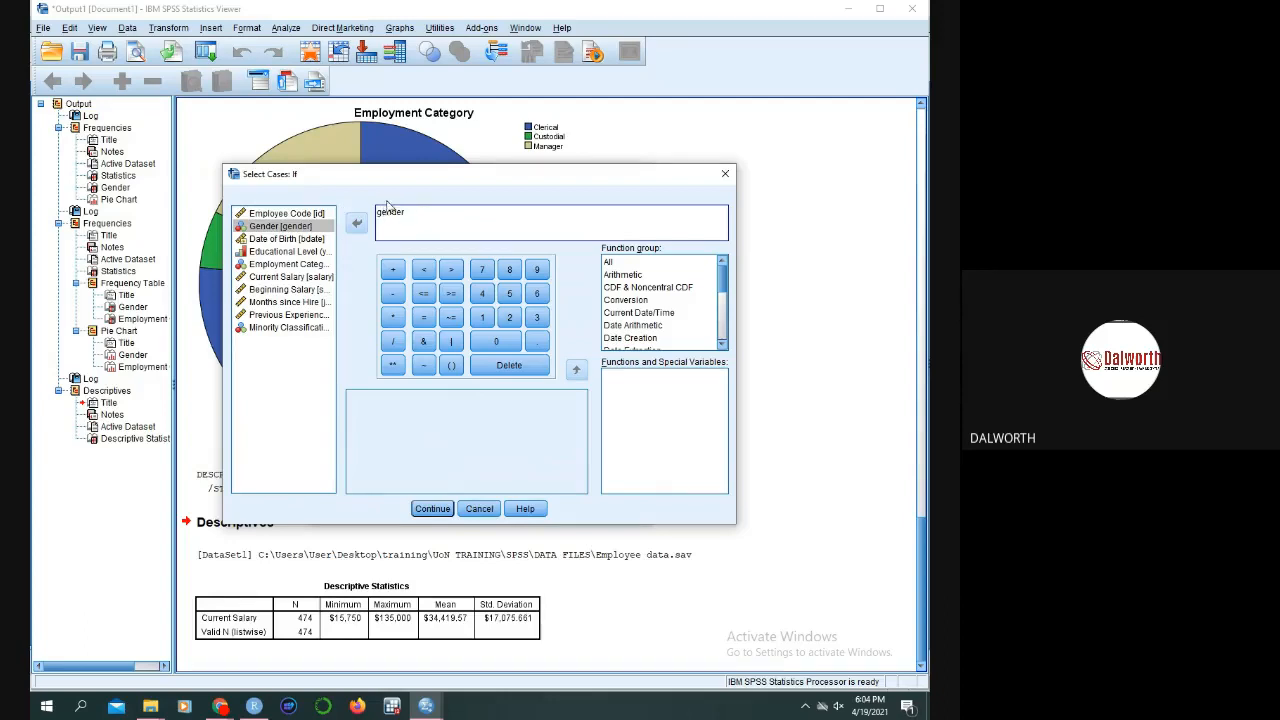
click(424, 319)
click(509, 317)
click(420, 508)
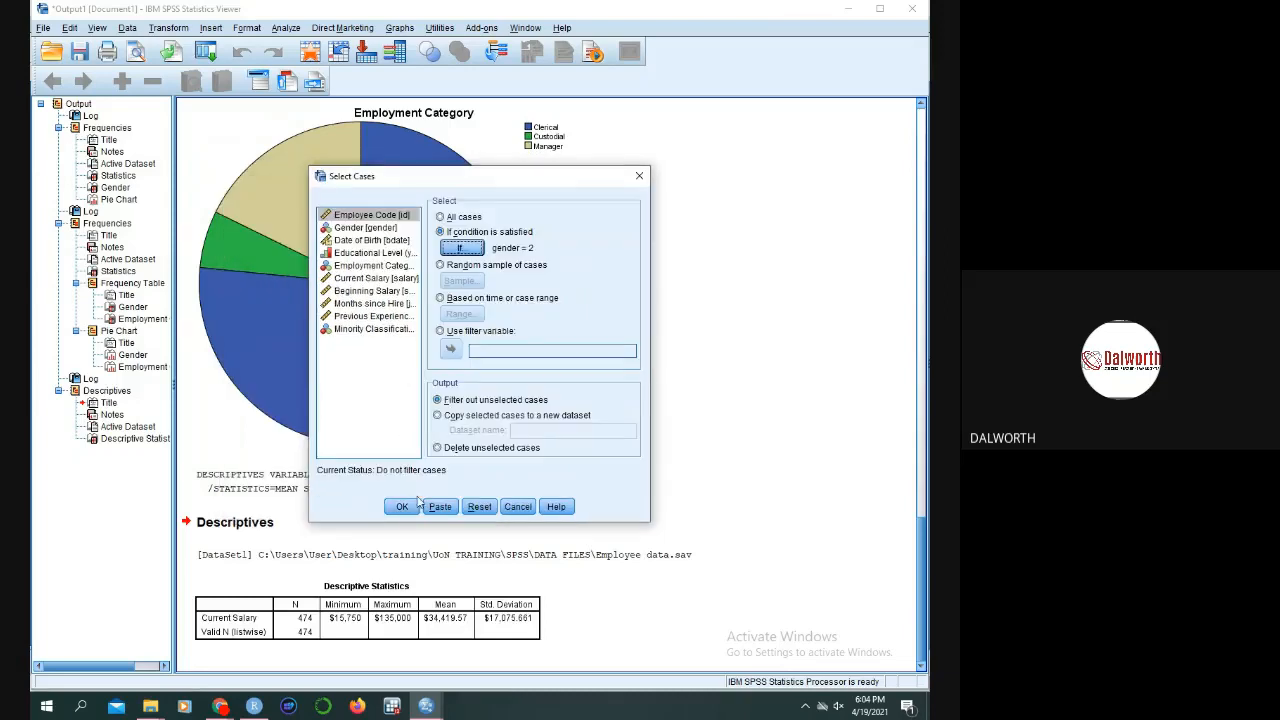
click(408, 509)
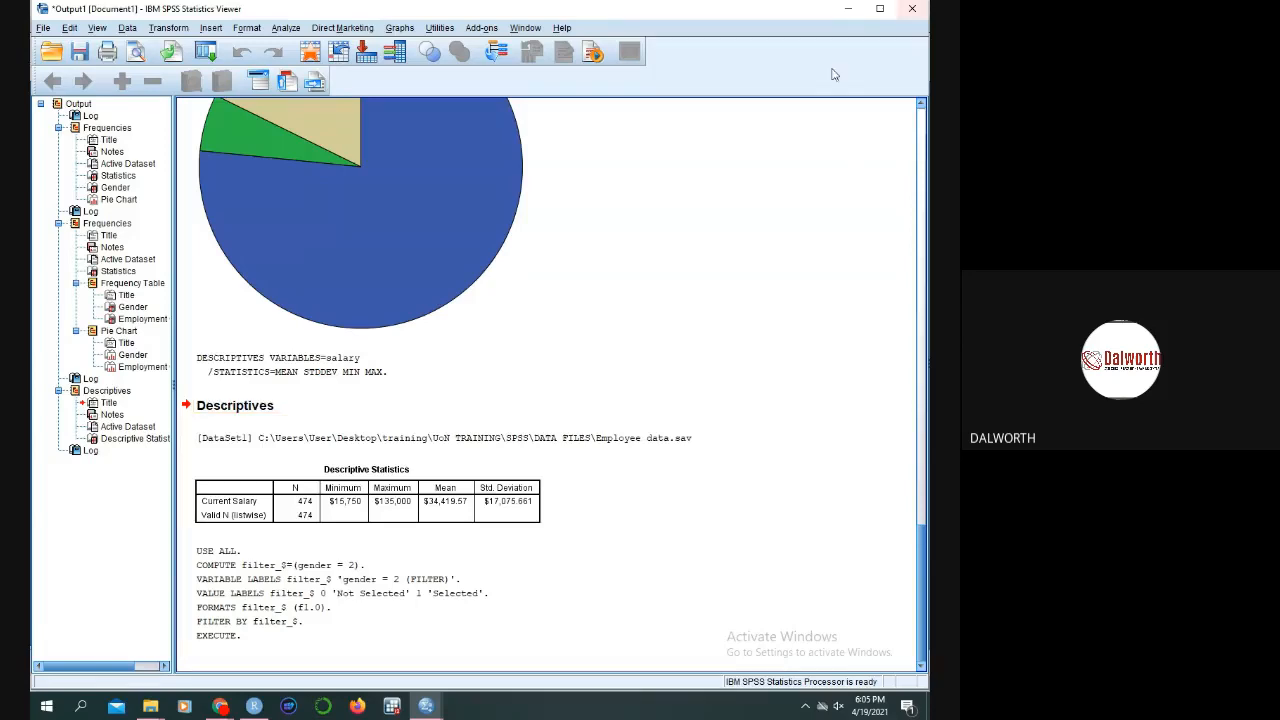
- Check the filtered rows in the Data Editor and run Descriptives on salary again for the selected cases
click(848, 8)
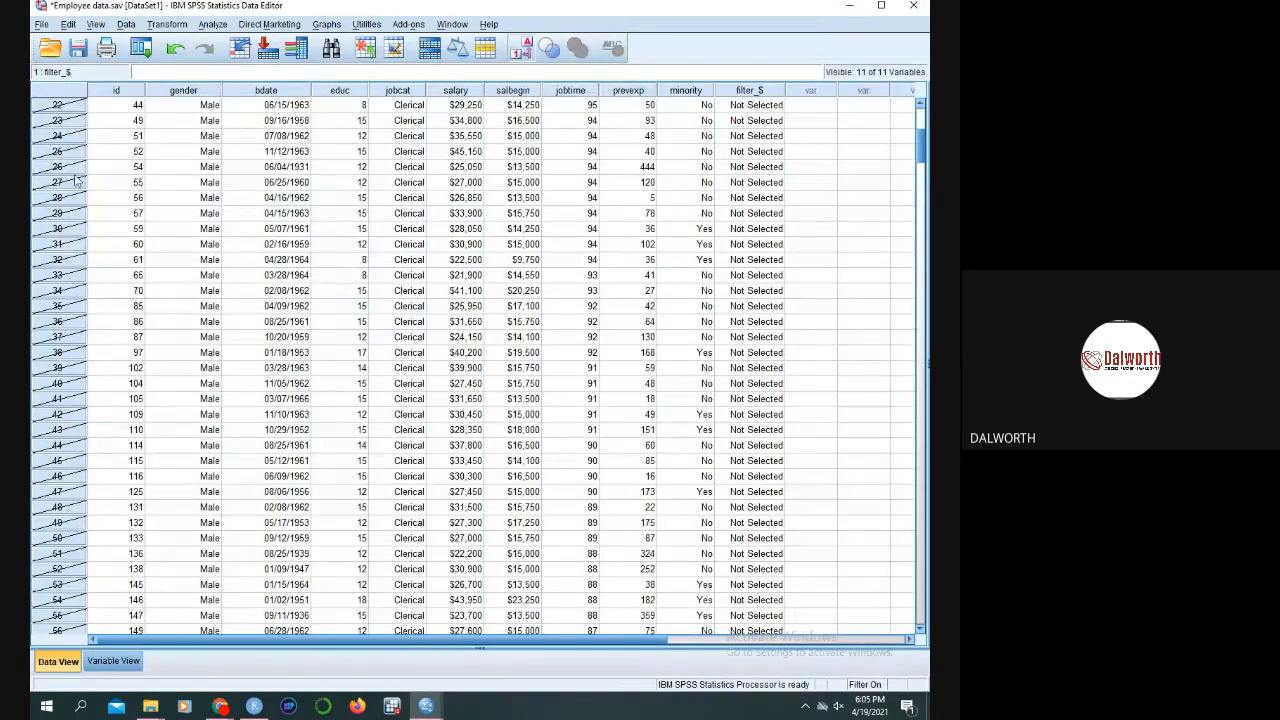
scroll(72, 240, down, 11)
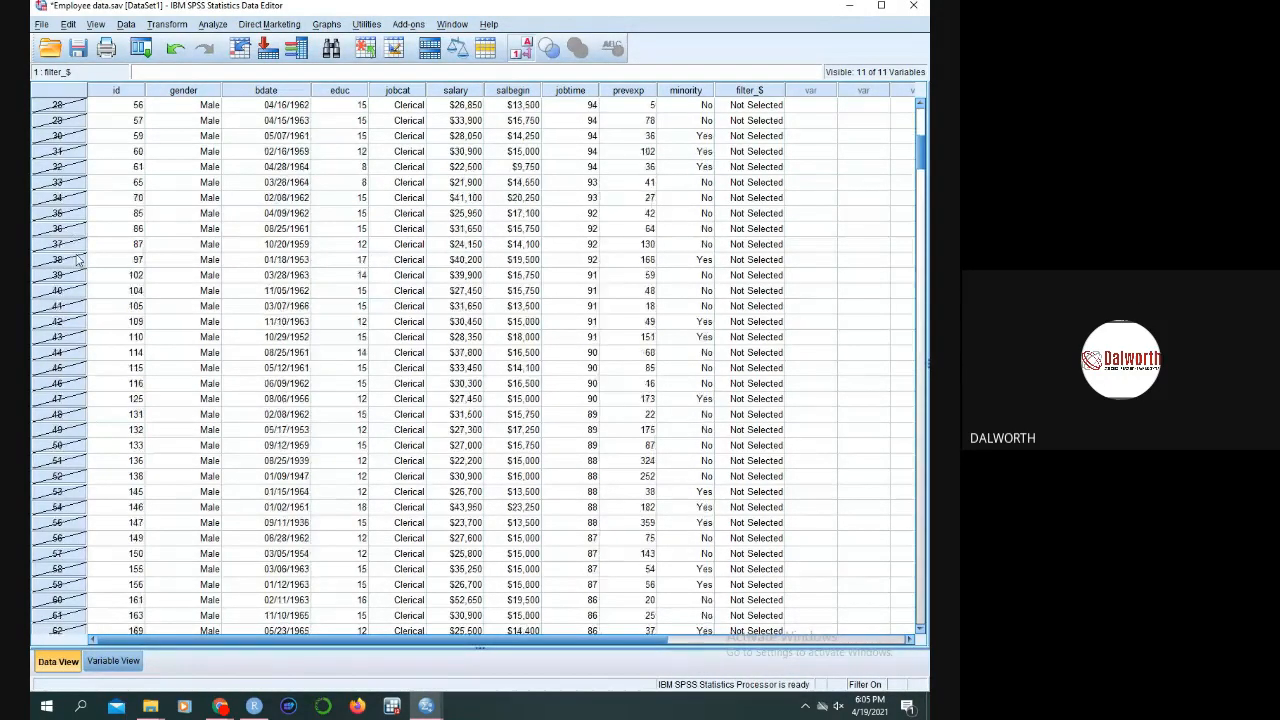
scroll(78, 260, down, 20)
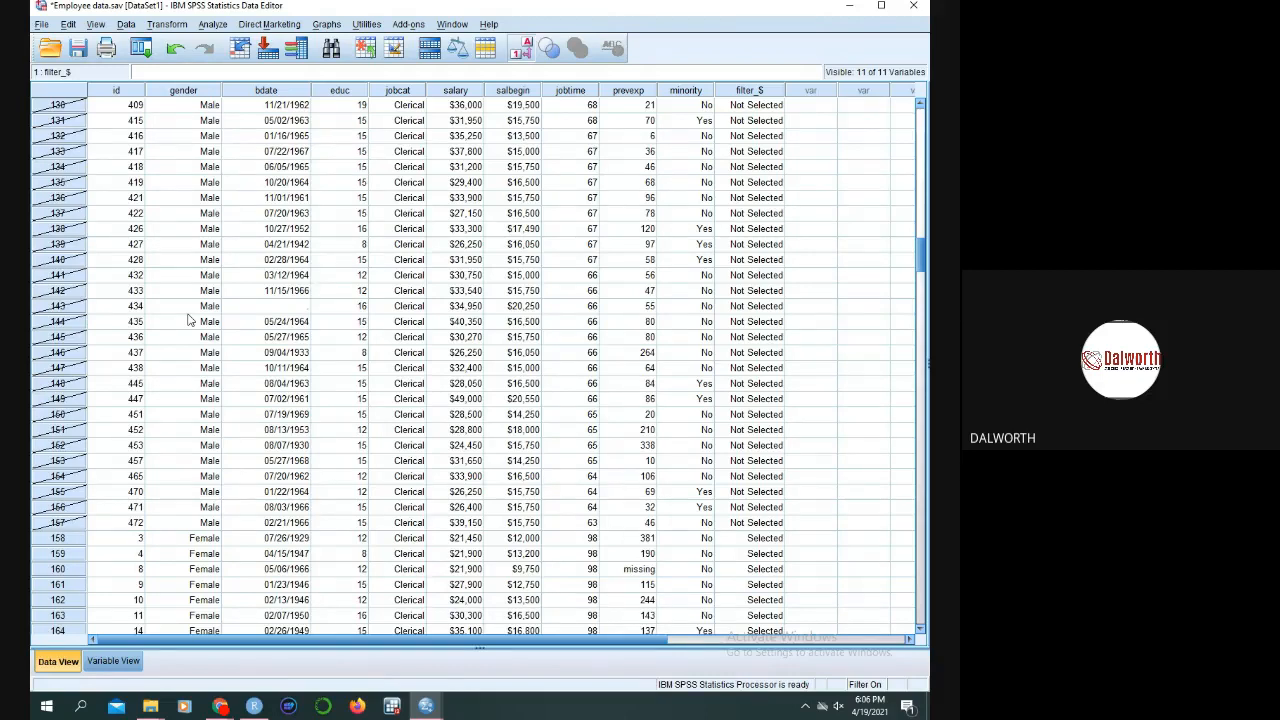
click(216, 26)
mouse_move(224, 63)
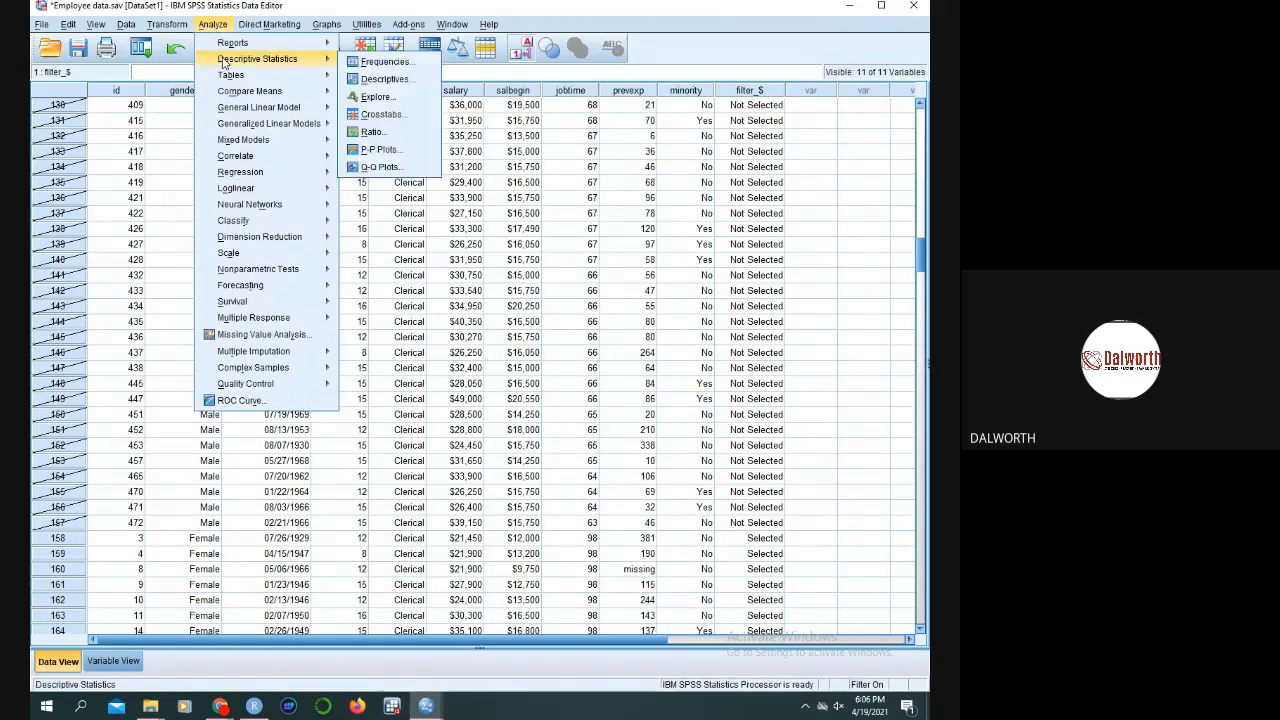
click(381, 80)
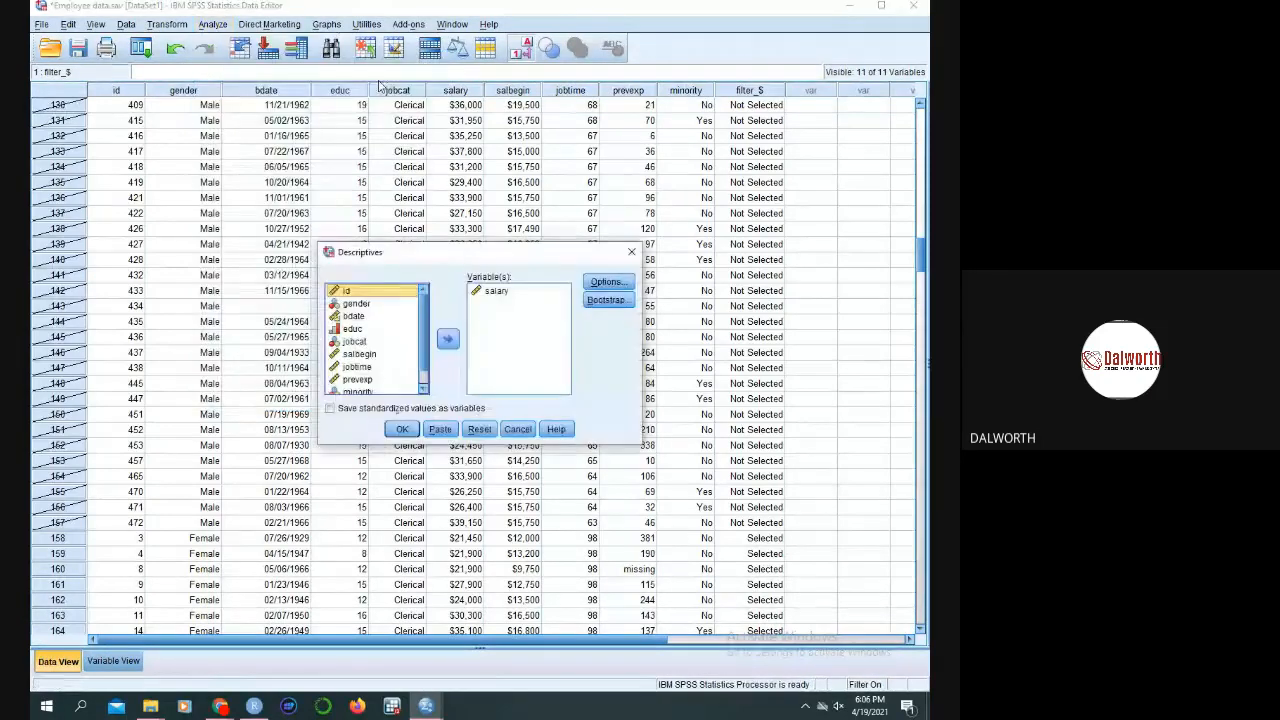
click(489, 294)
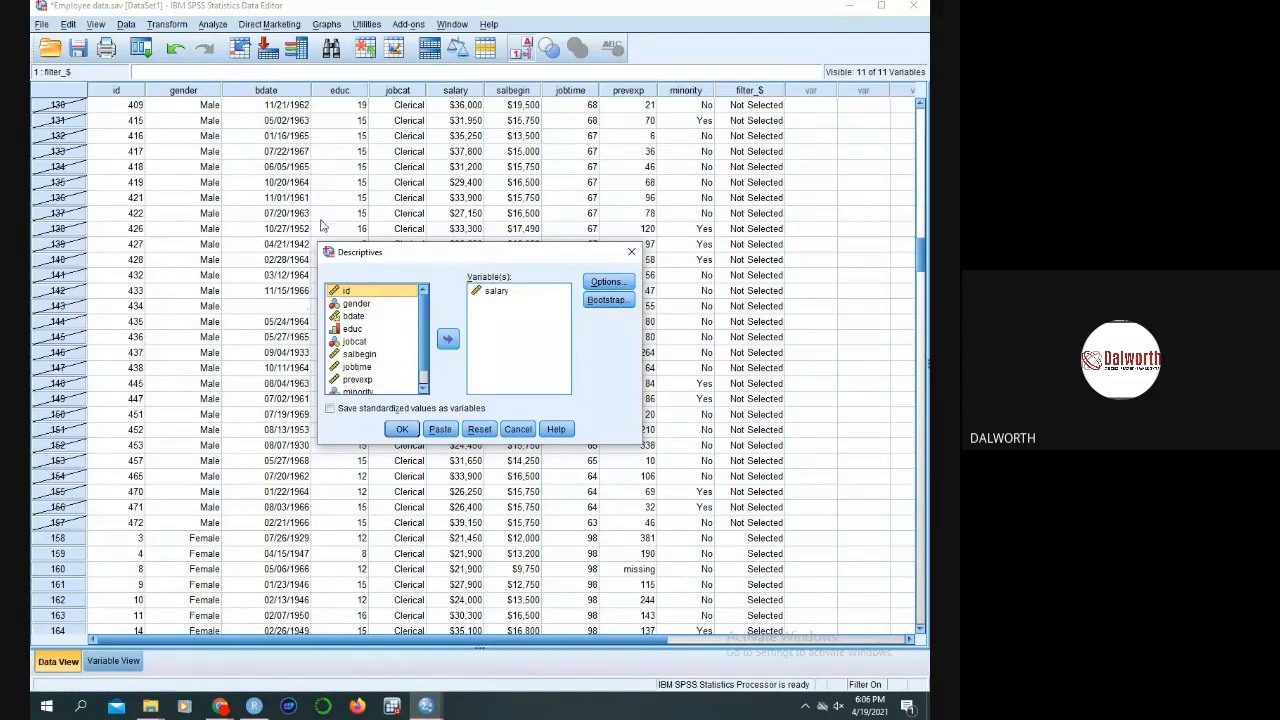
click(401, 429)
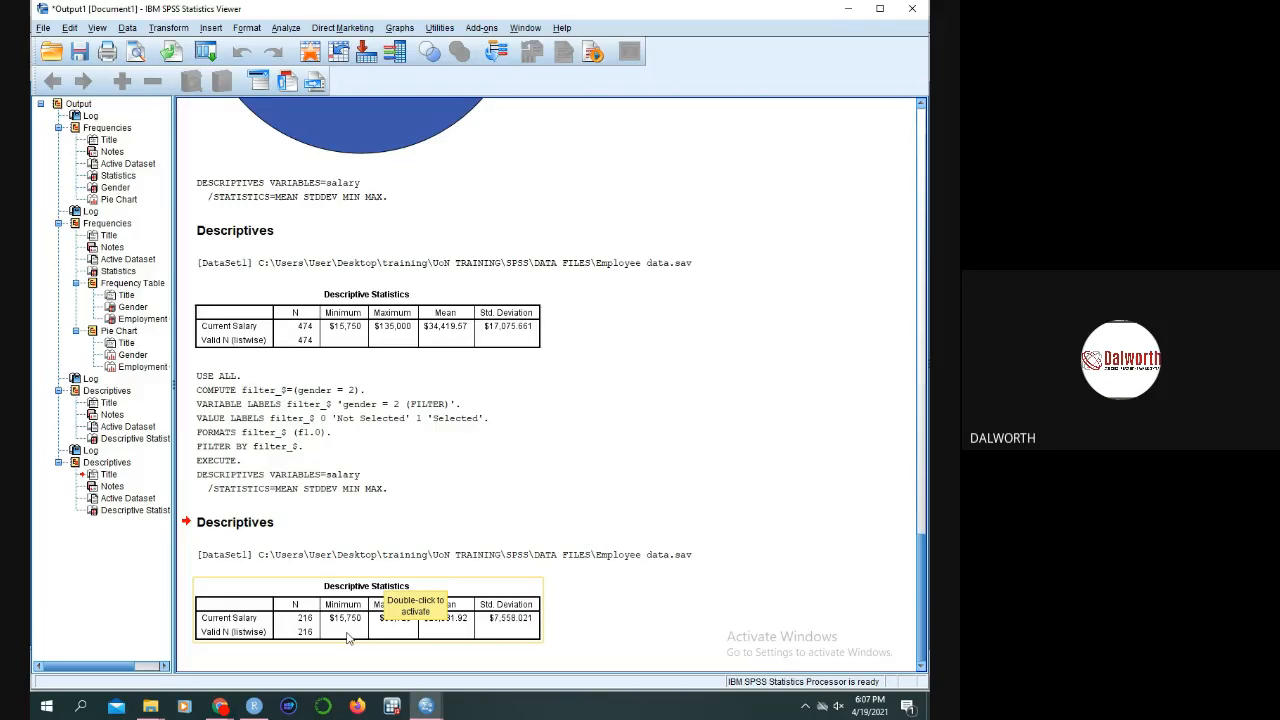
click(372, 462)
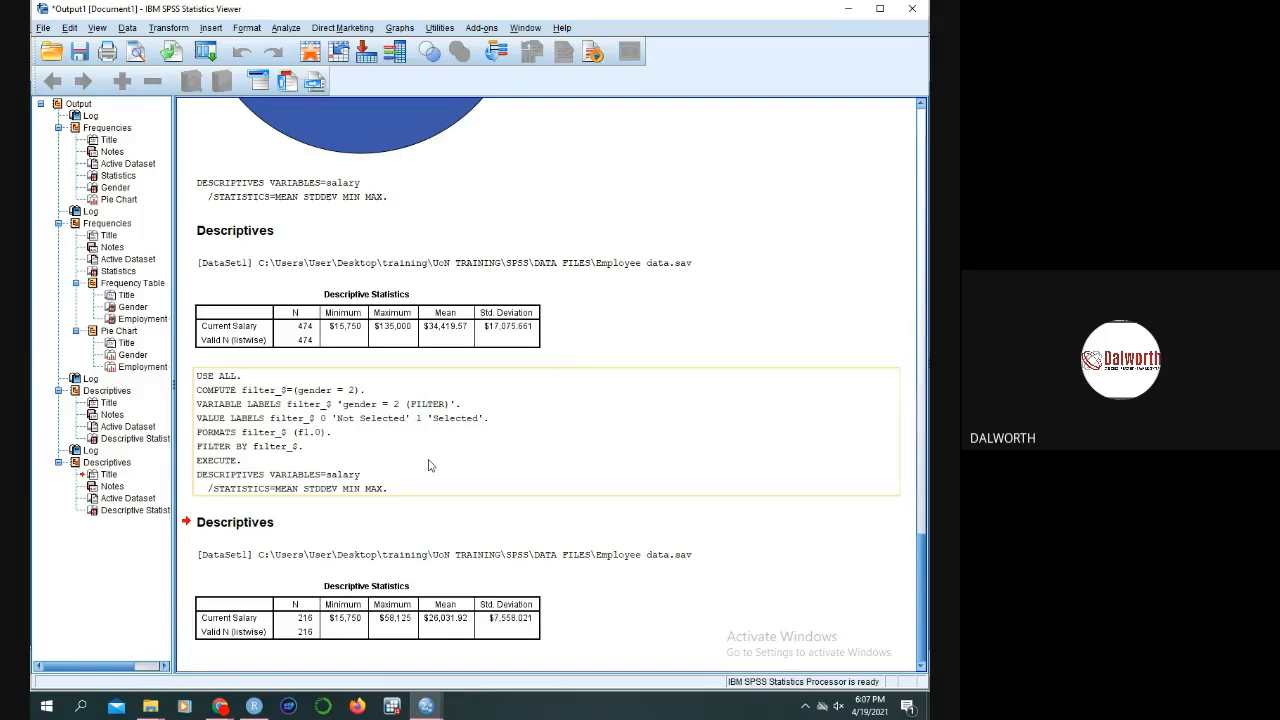
- Remove Gender from the Frequencies analysis, run it for Employment Category only, and review its table and pie chart
click(843, 16)
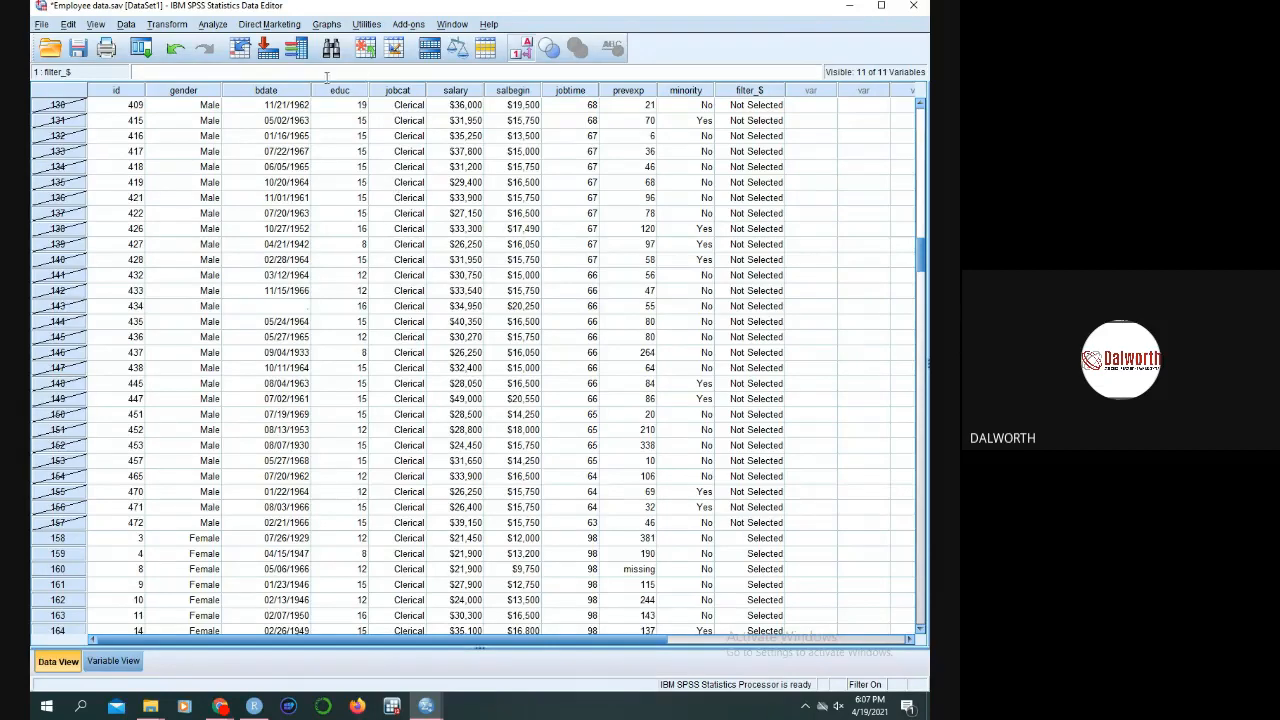
click(218, 27)
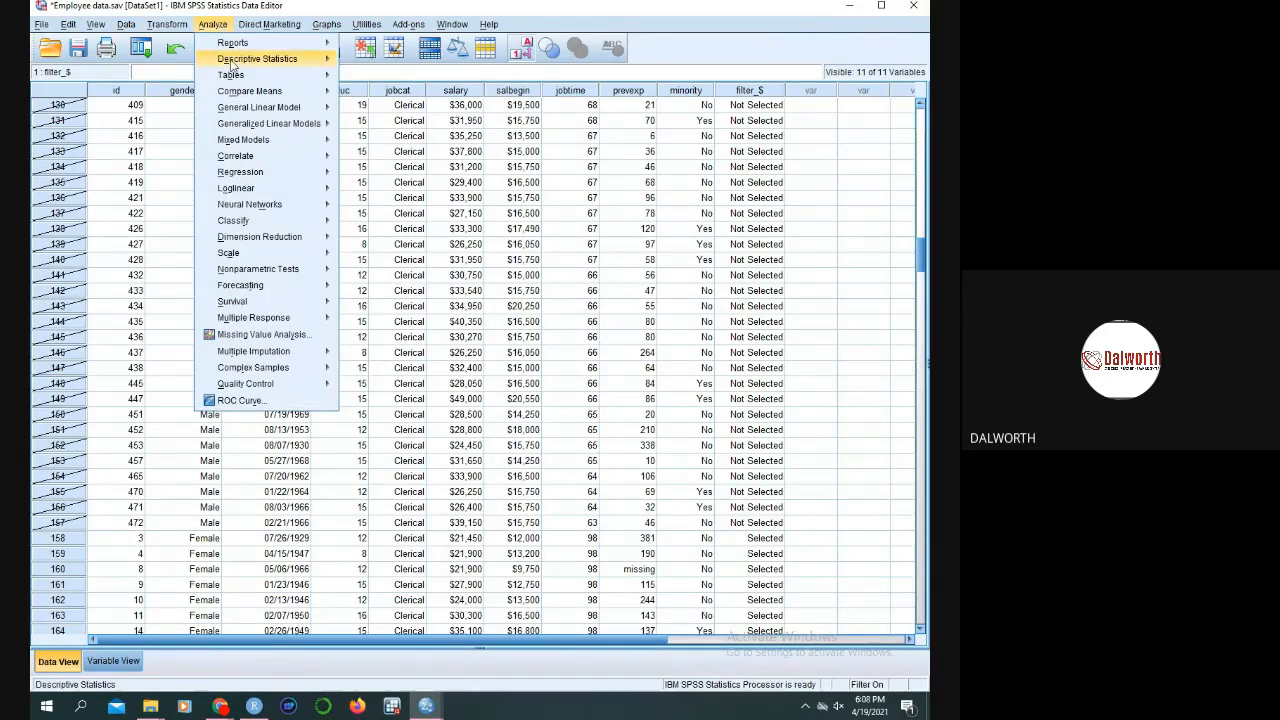
mouse_move(232, 62)
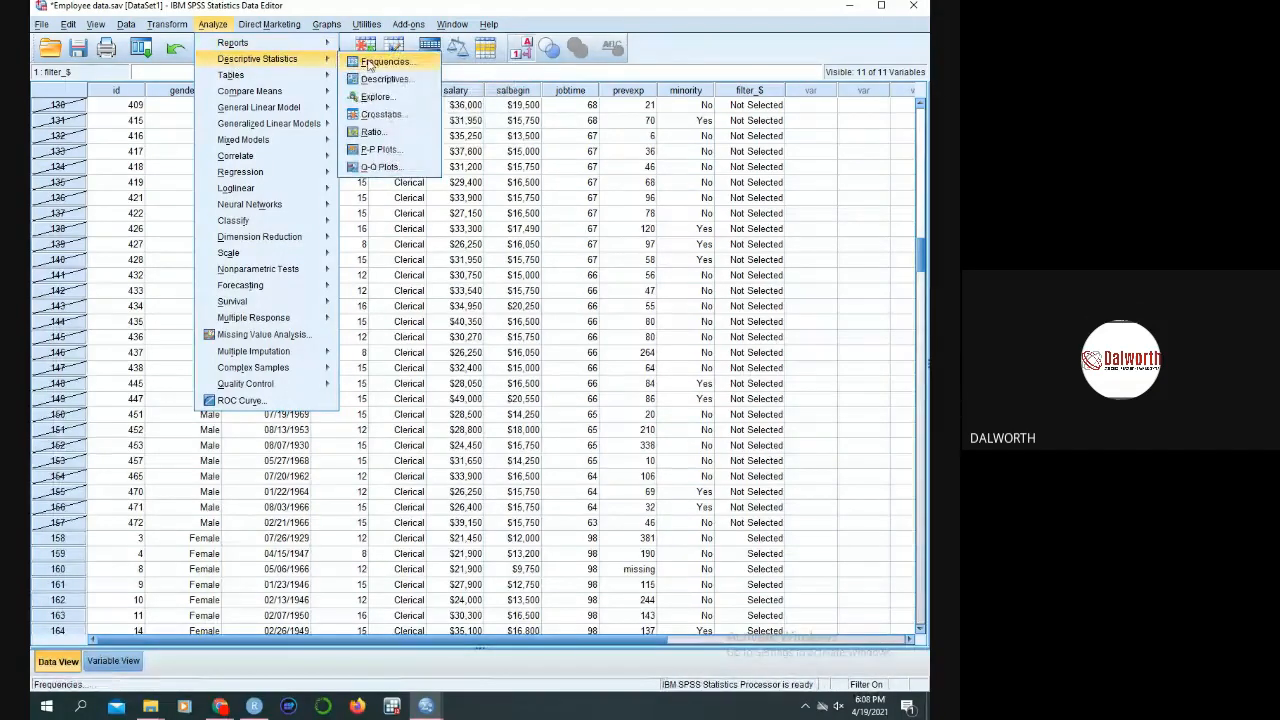
click(369, 63)
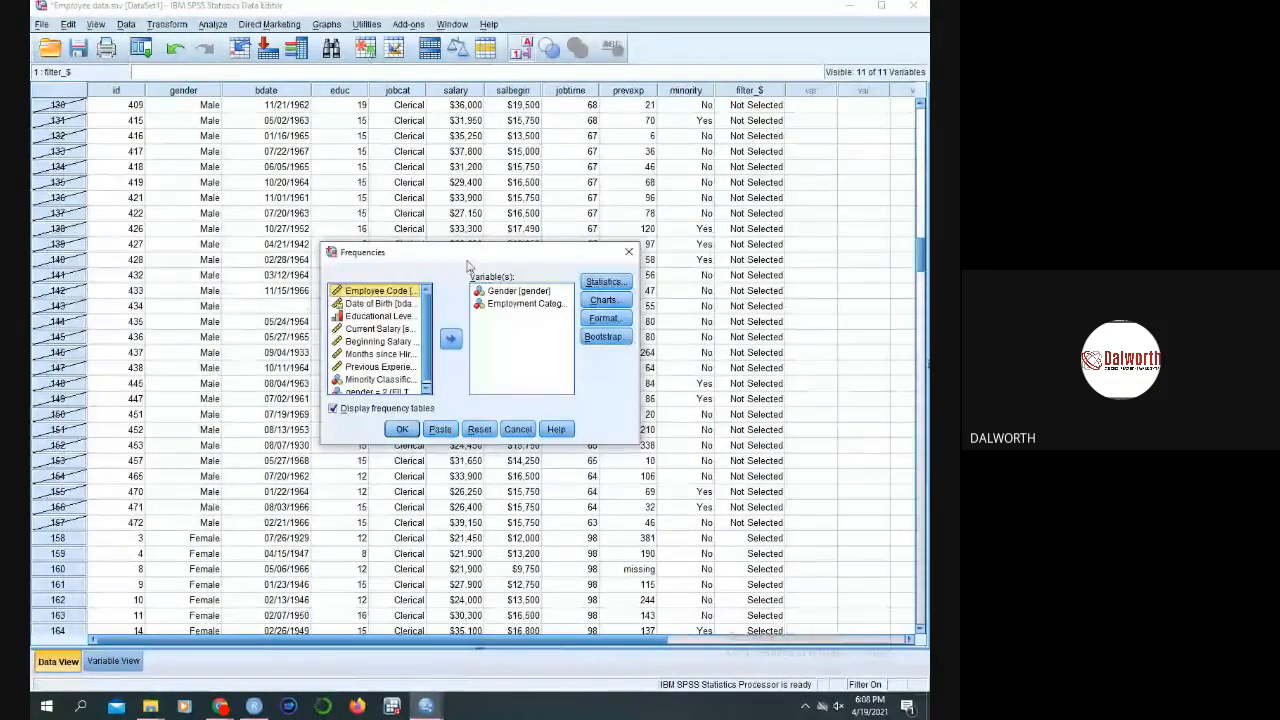
click(518, 290)
click(450, 339)
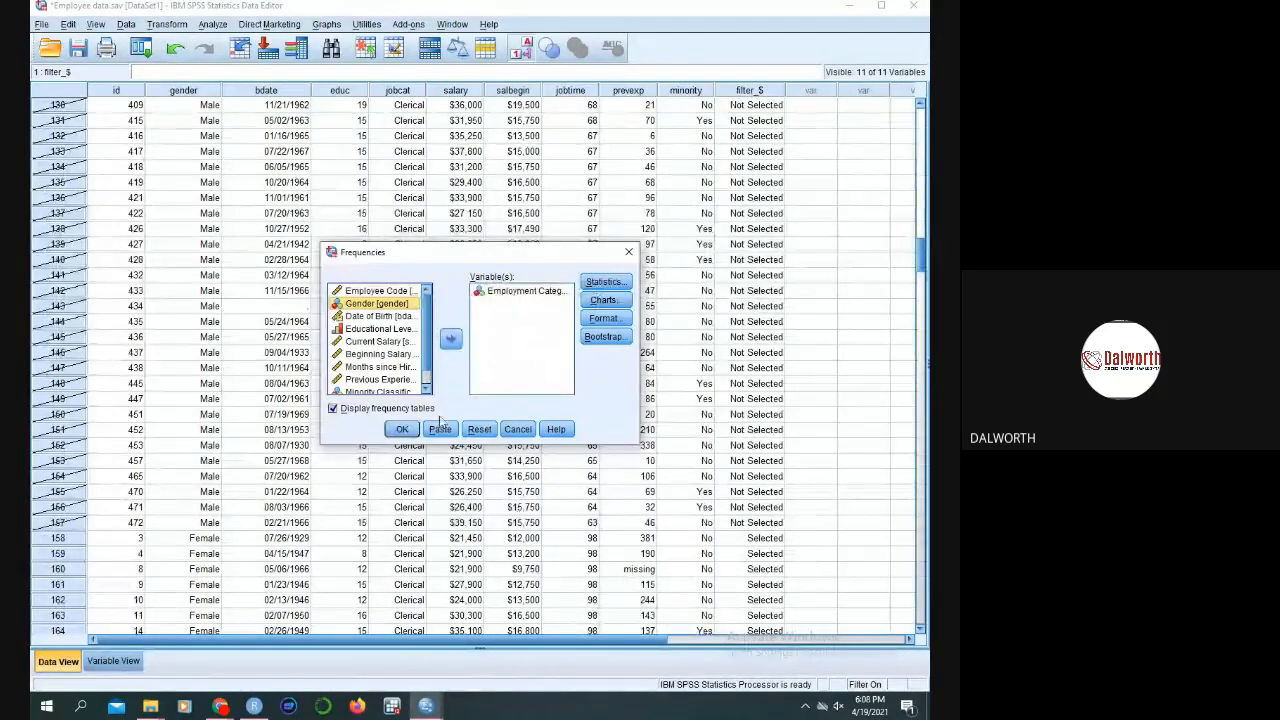
click(399, 433)
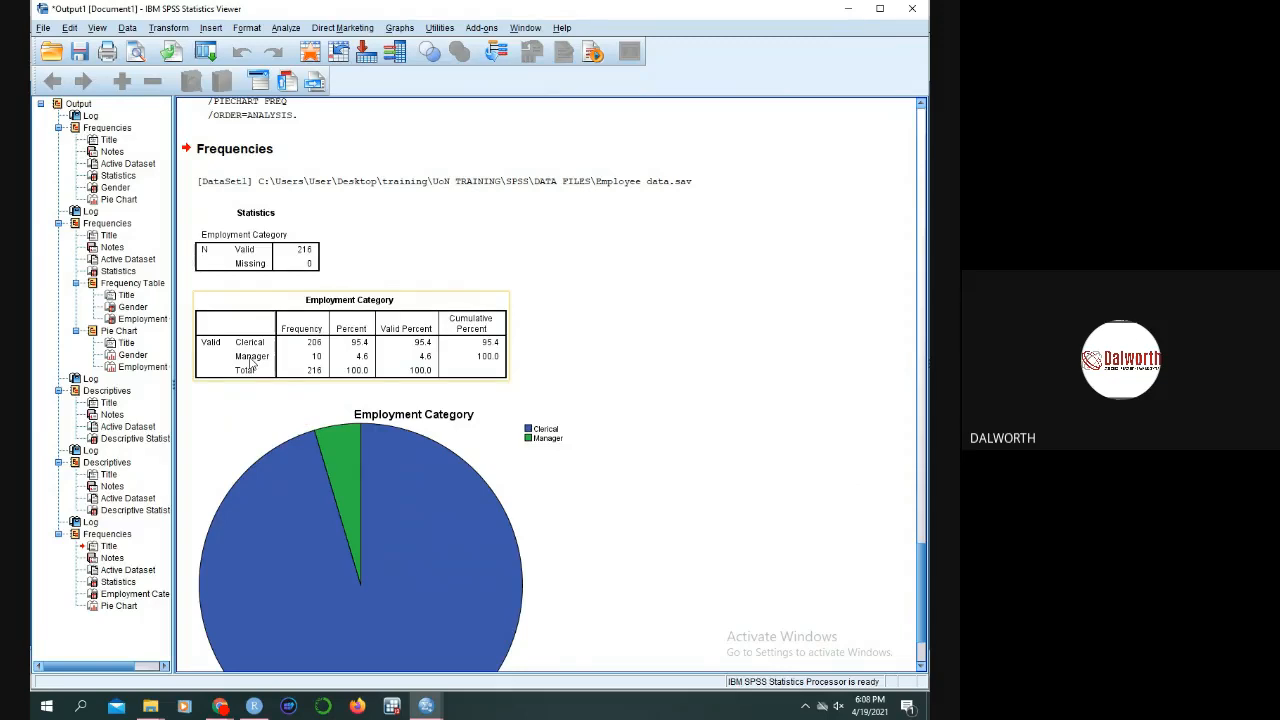
scroll(300, 358, up, 5)
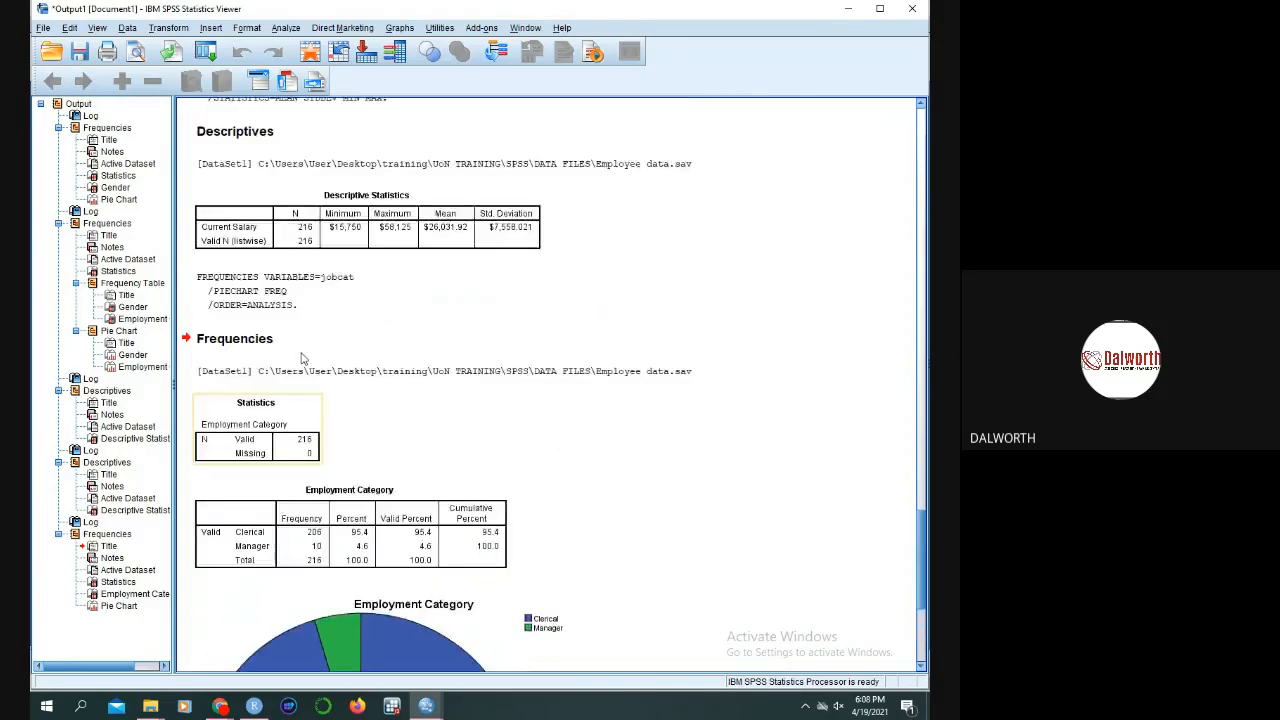
scroll(302, 357, down, 4)
scroll(301, 358, down, 1)
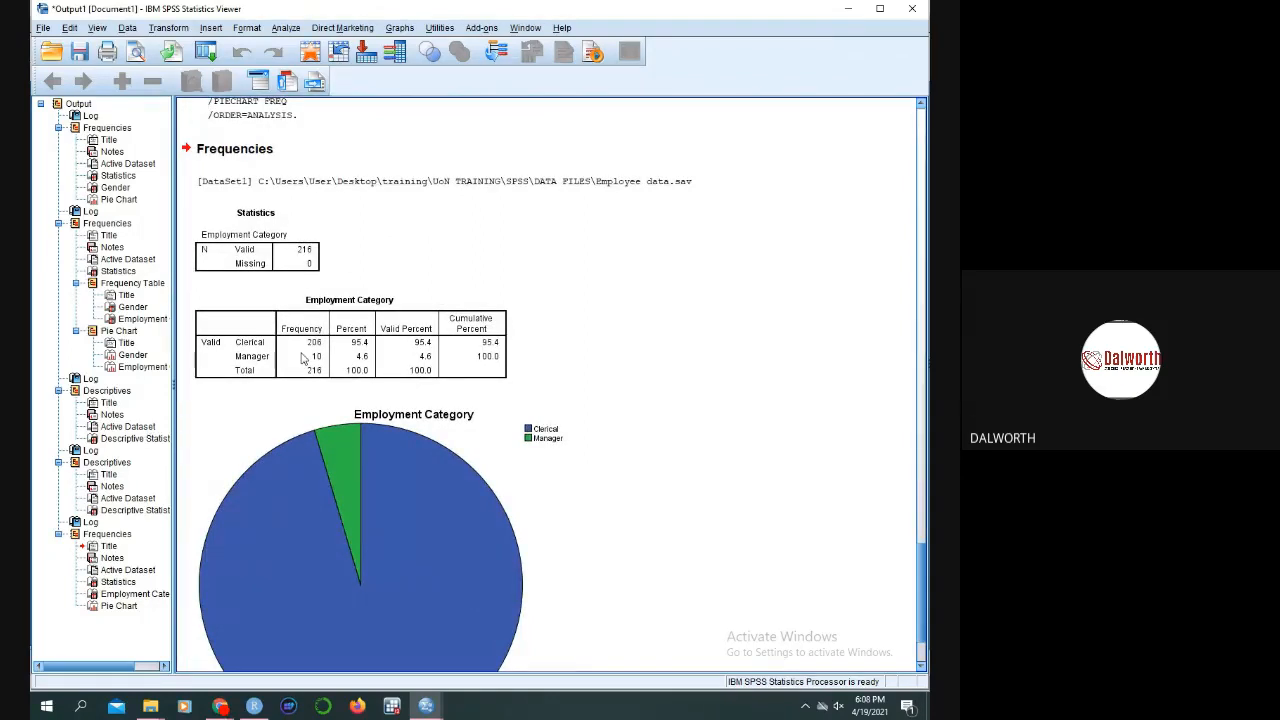
scroll(301, 358, down, 2)
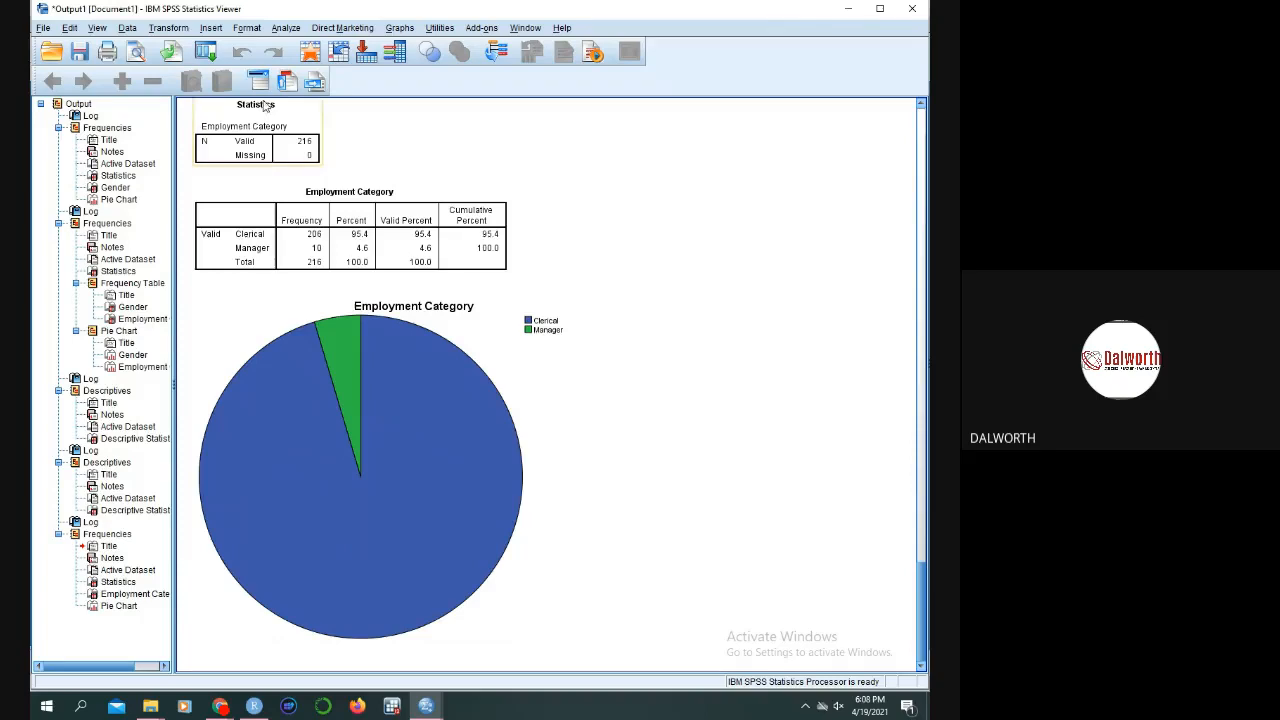
- Change the Select Cases condition to gender = 1, keeping unselected cases filtered out, and apply it
click(130, 29)
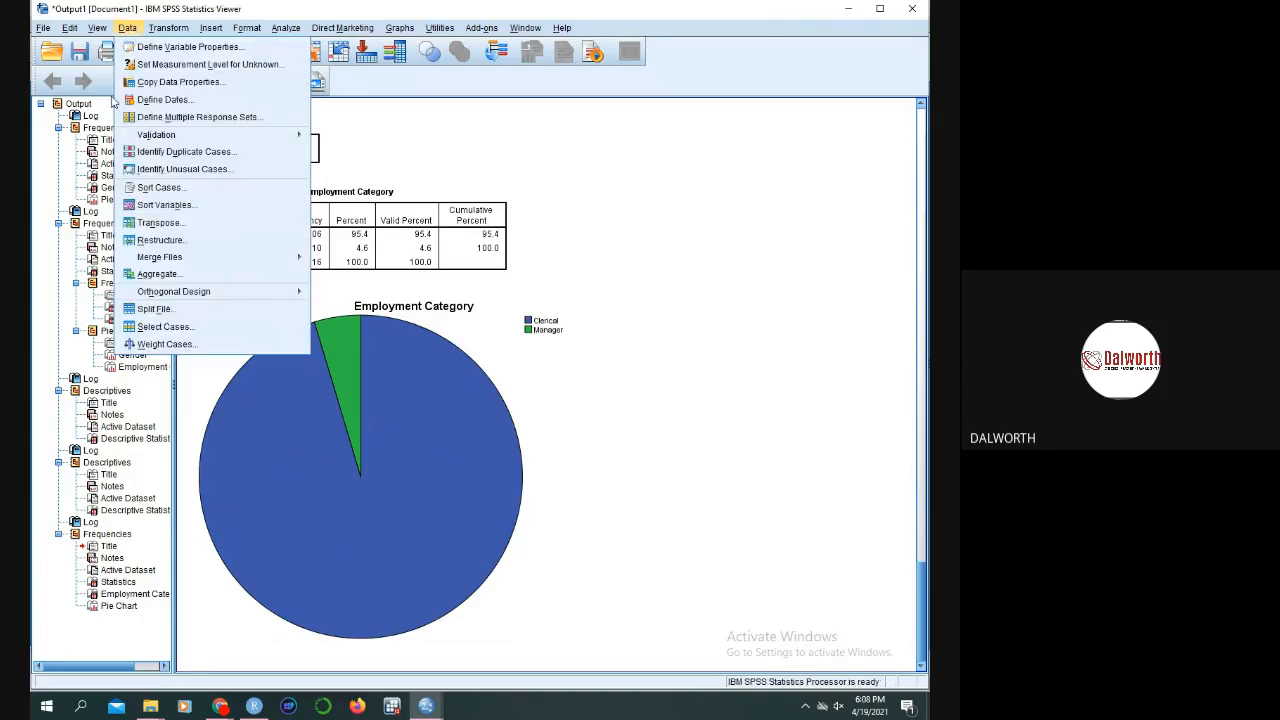
click(160, 330)
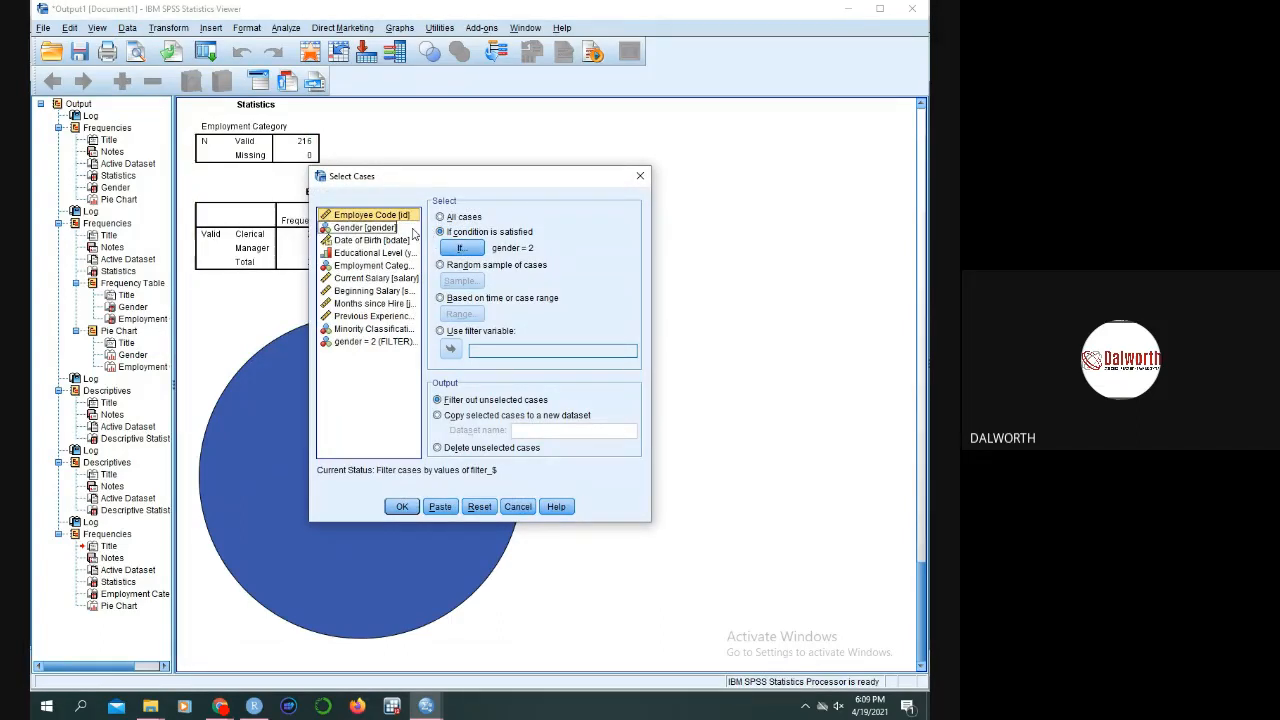
click(460, 247)
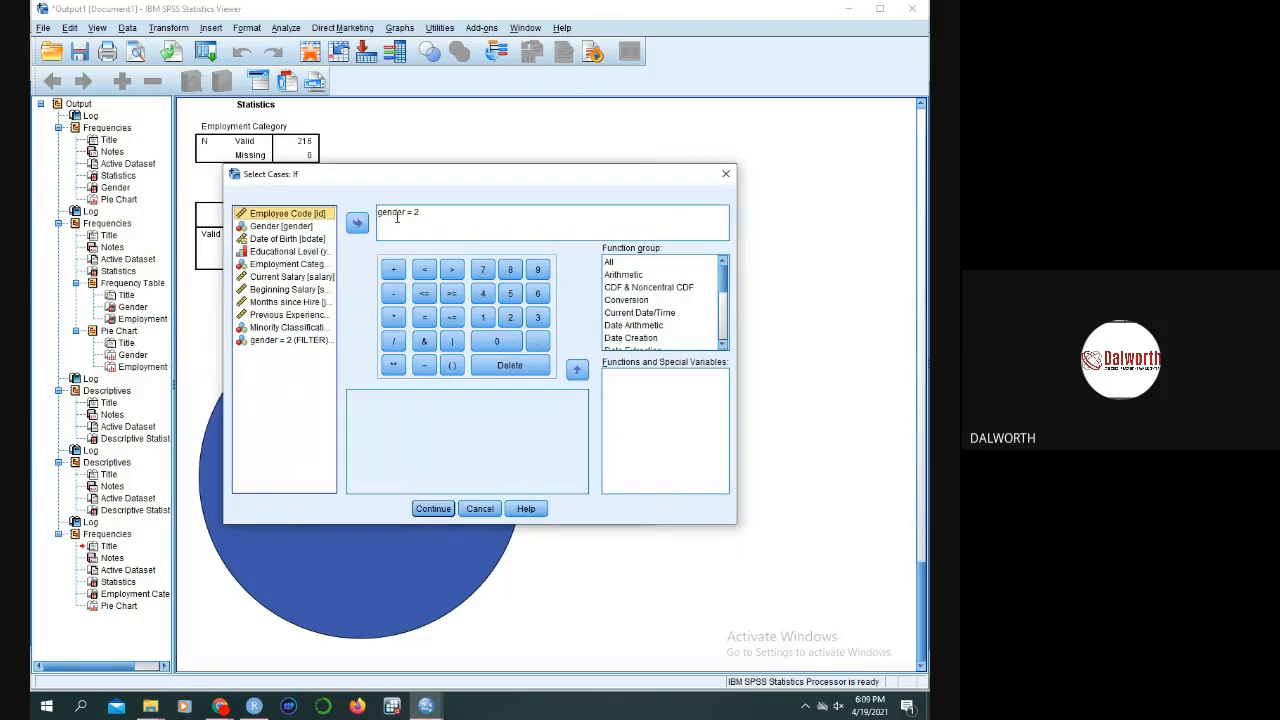
click(422, 215)
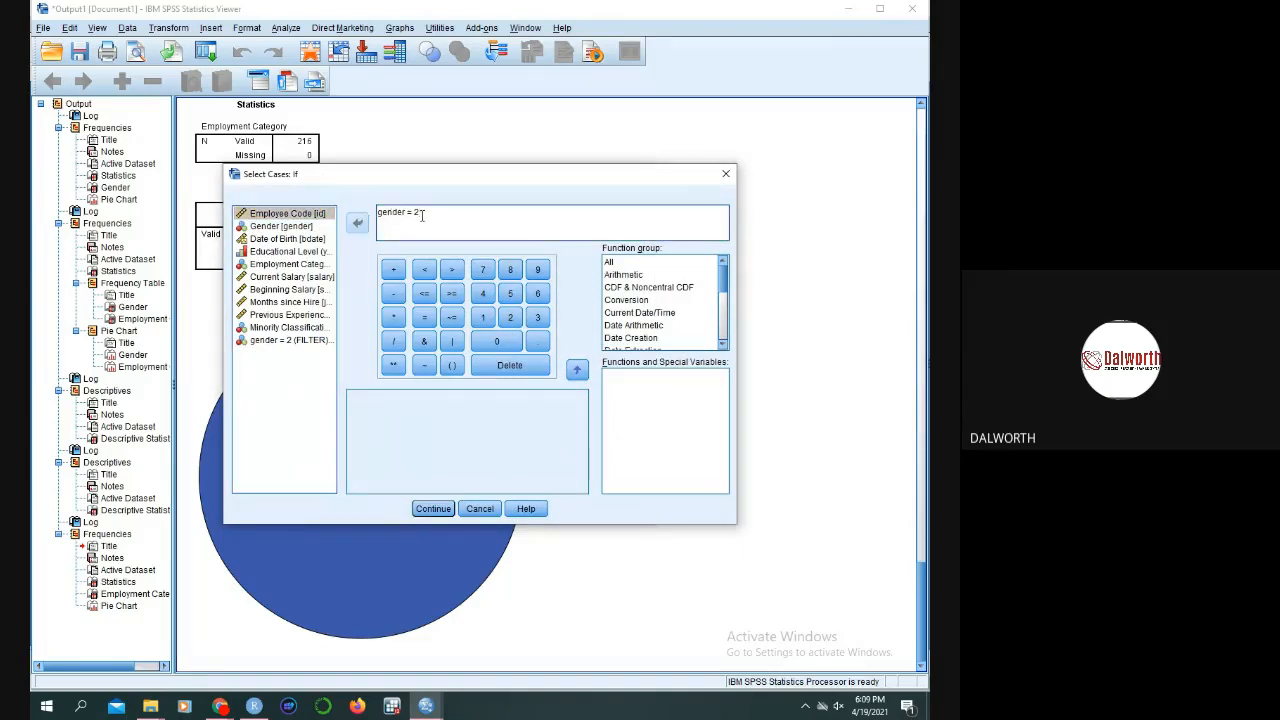
key(BackSpace)
click(449, 509)
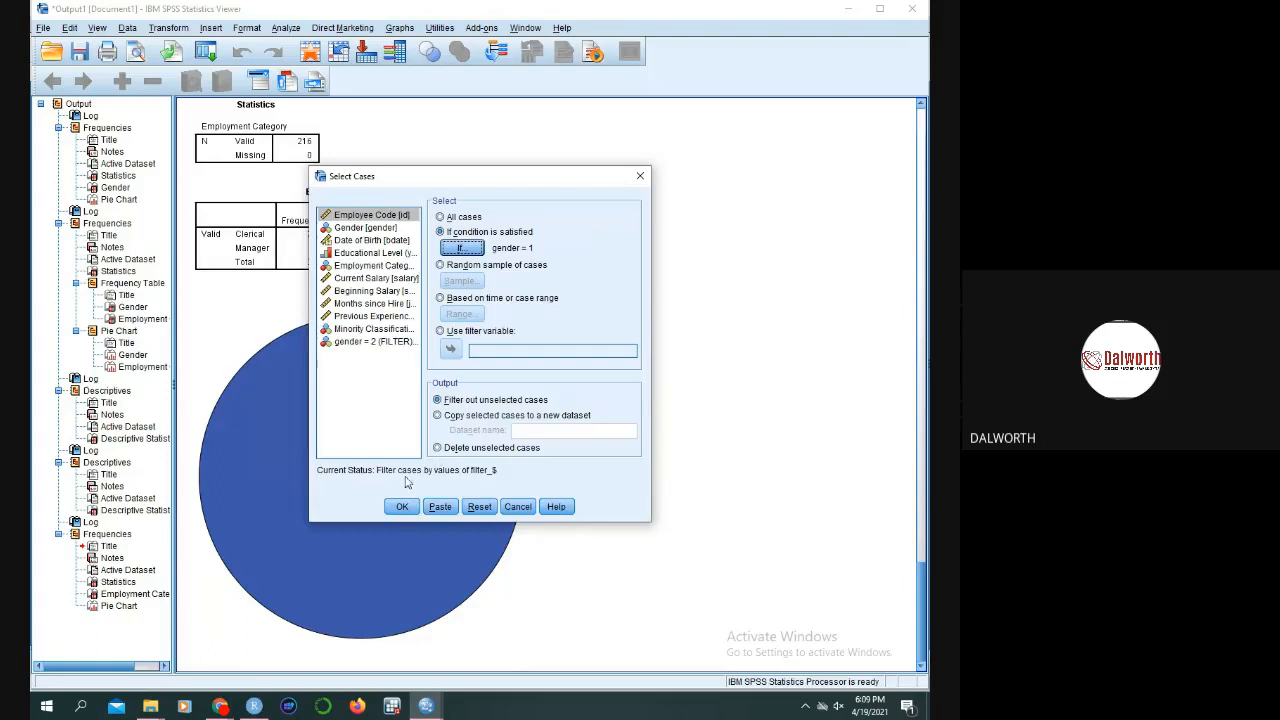
click(401, 507)
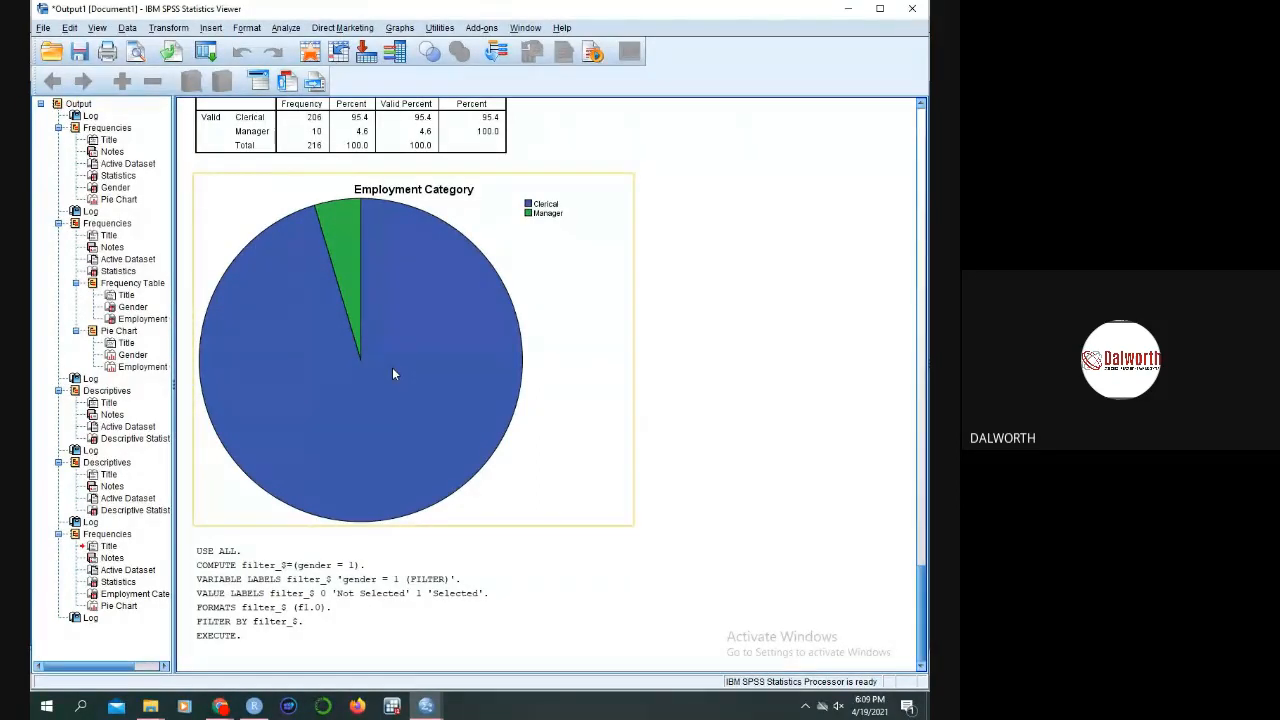
- Run Descriptives on salary for the newly selected cases and cut the syntax log above its output
click(385, 537)
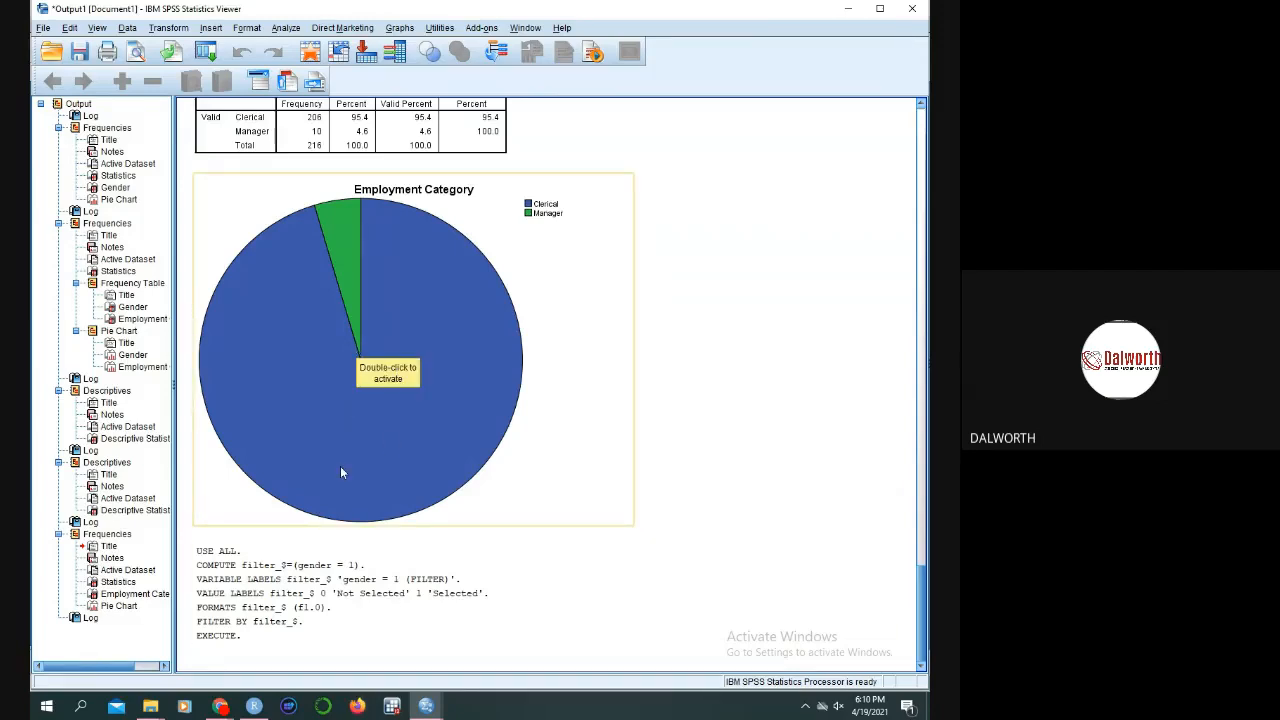
click(282, 28)
mouse_move(328, 64)
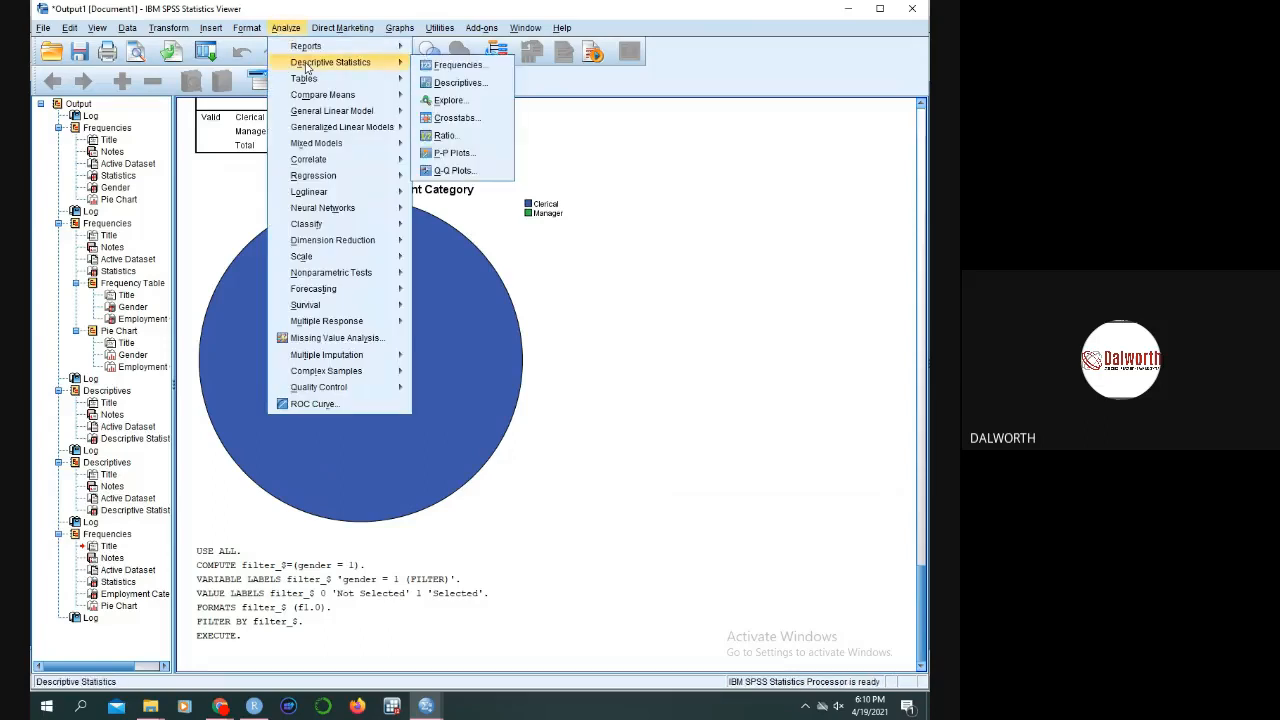
click(459, 83)
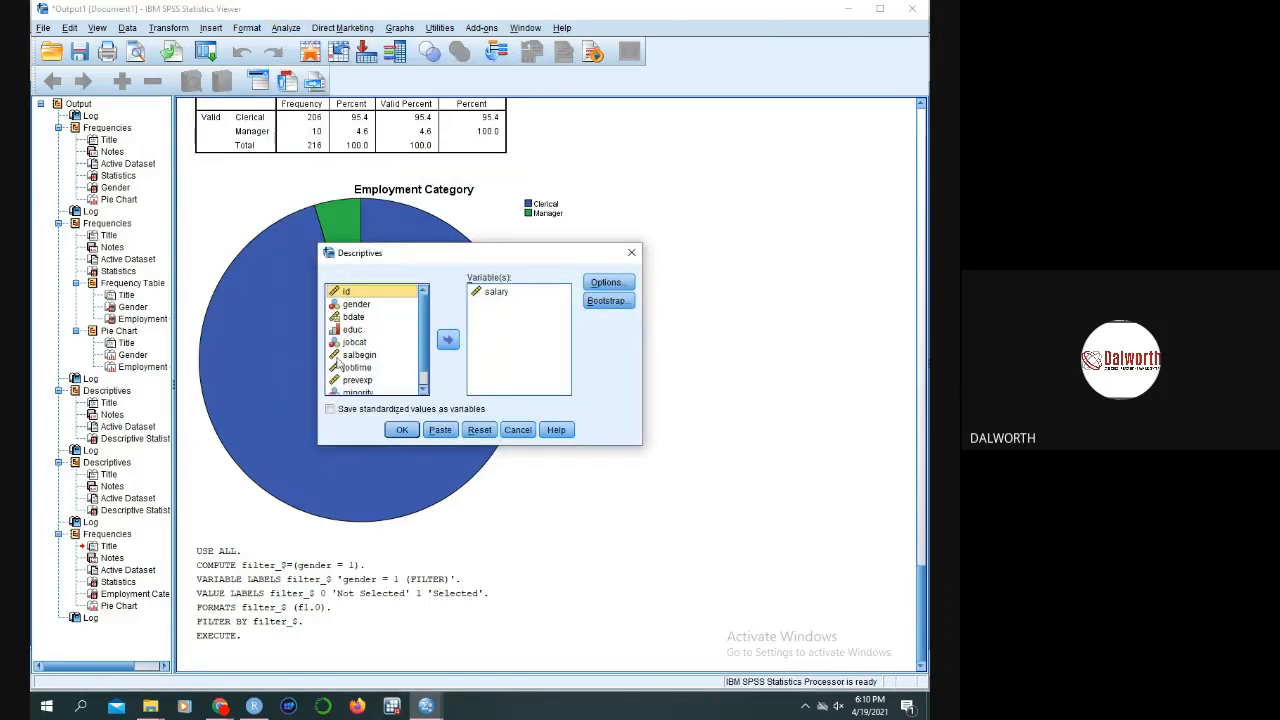
click(398, 431)
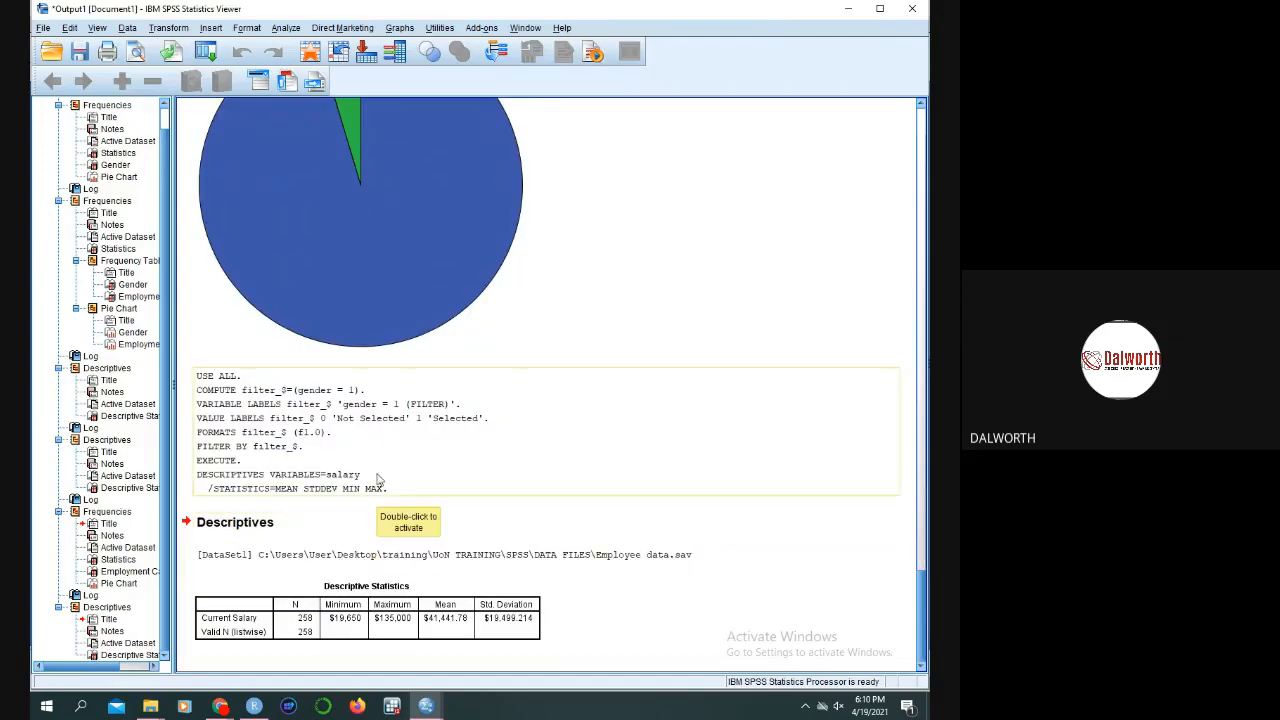
right_click(367, 442)
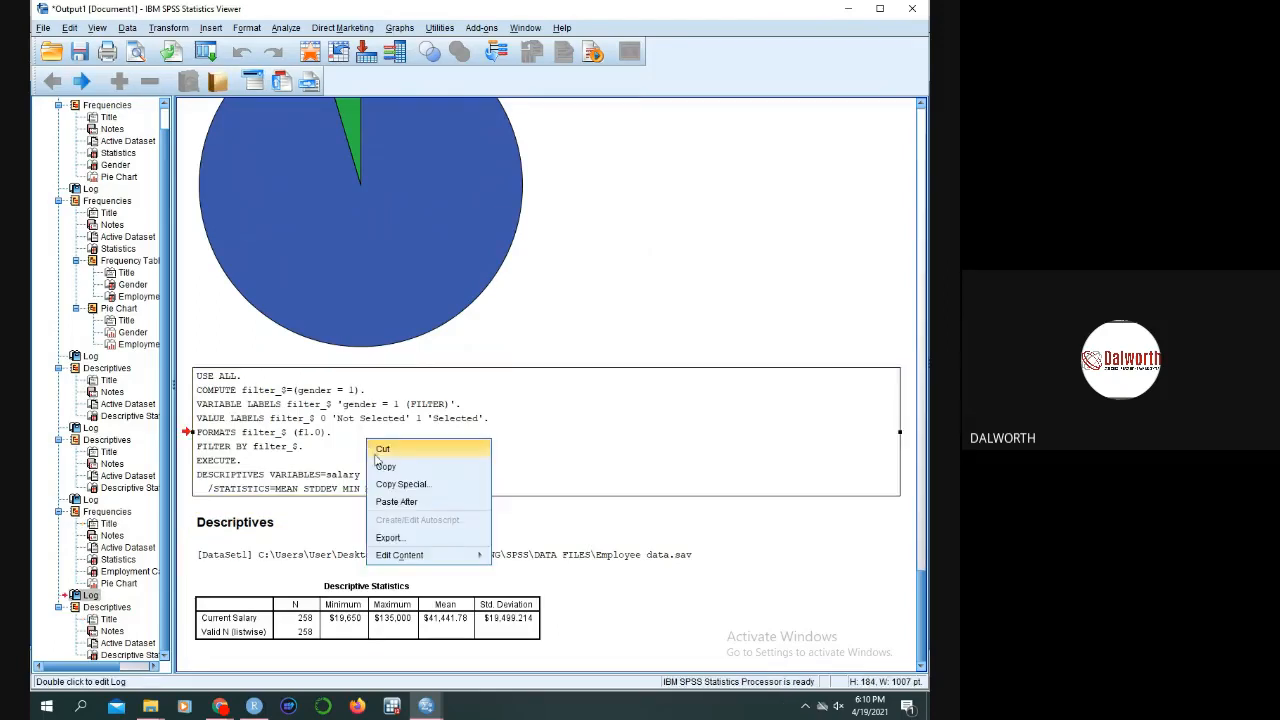
click(380, 451)
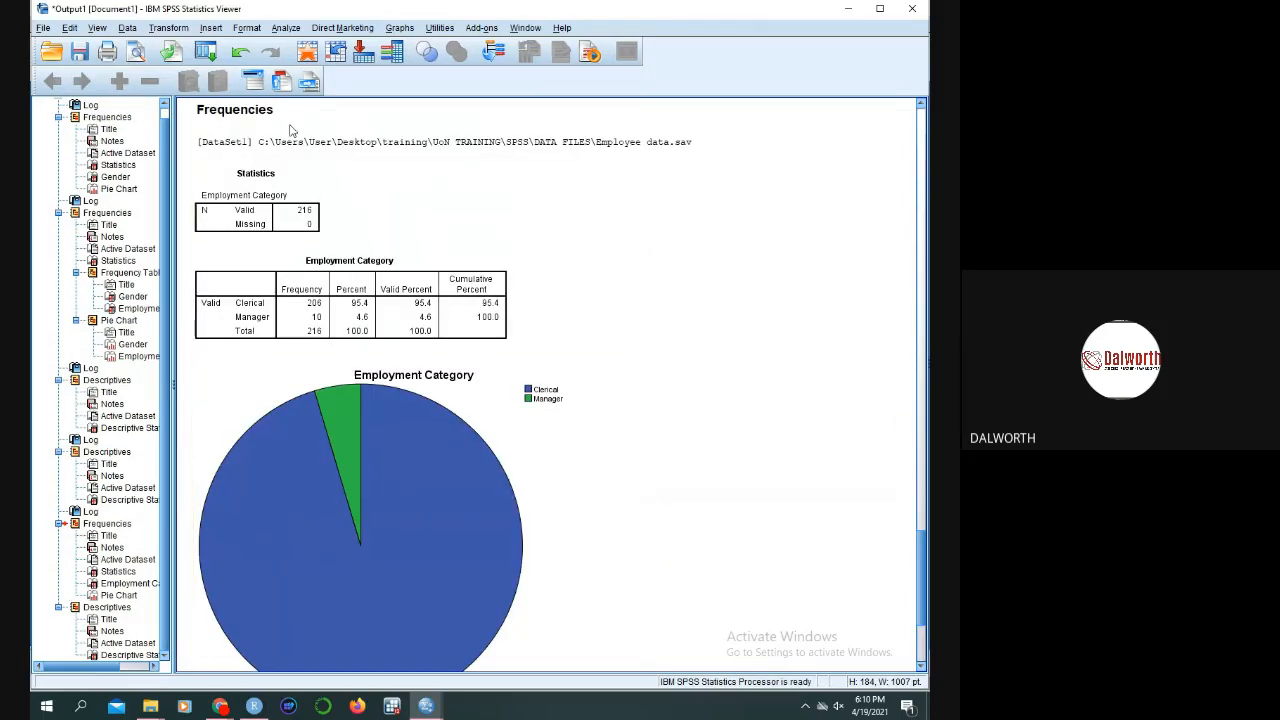
- Run Frequencies on Employment Category for the gender = 1 cases and review its table and pie chart
click(277, 33)
mouse_move(295, 67)
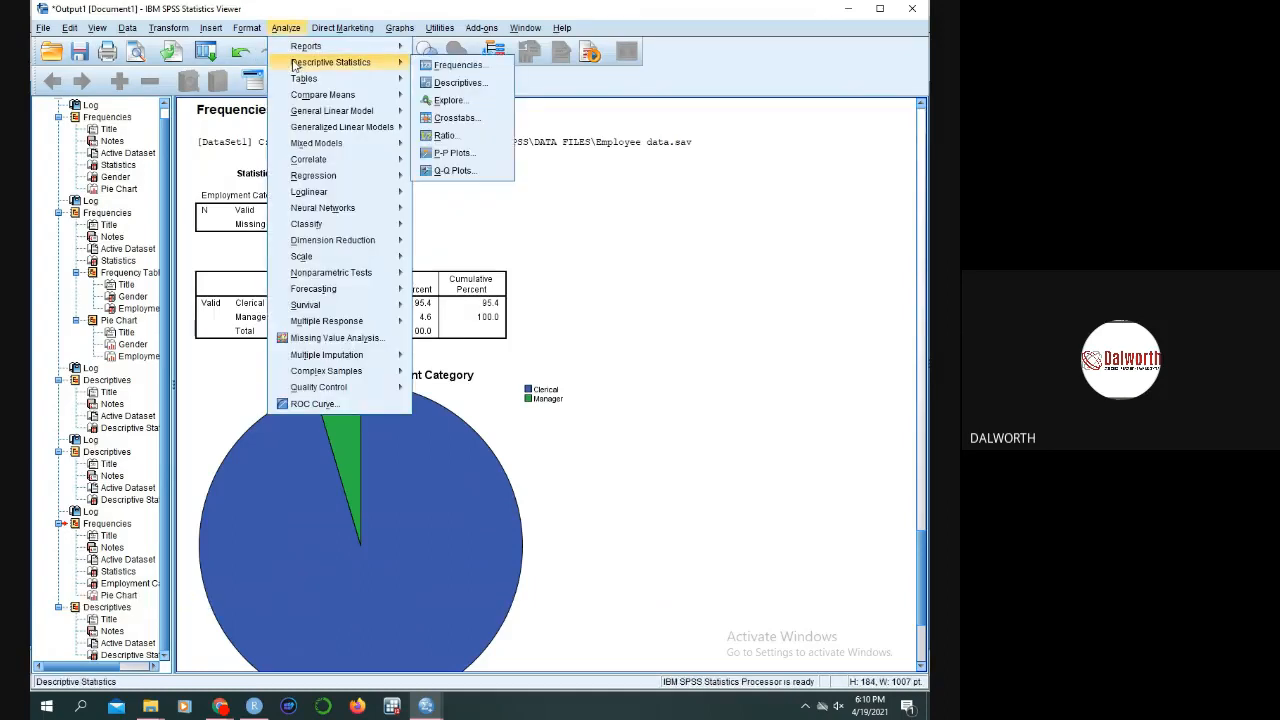
click(446, 66)
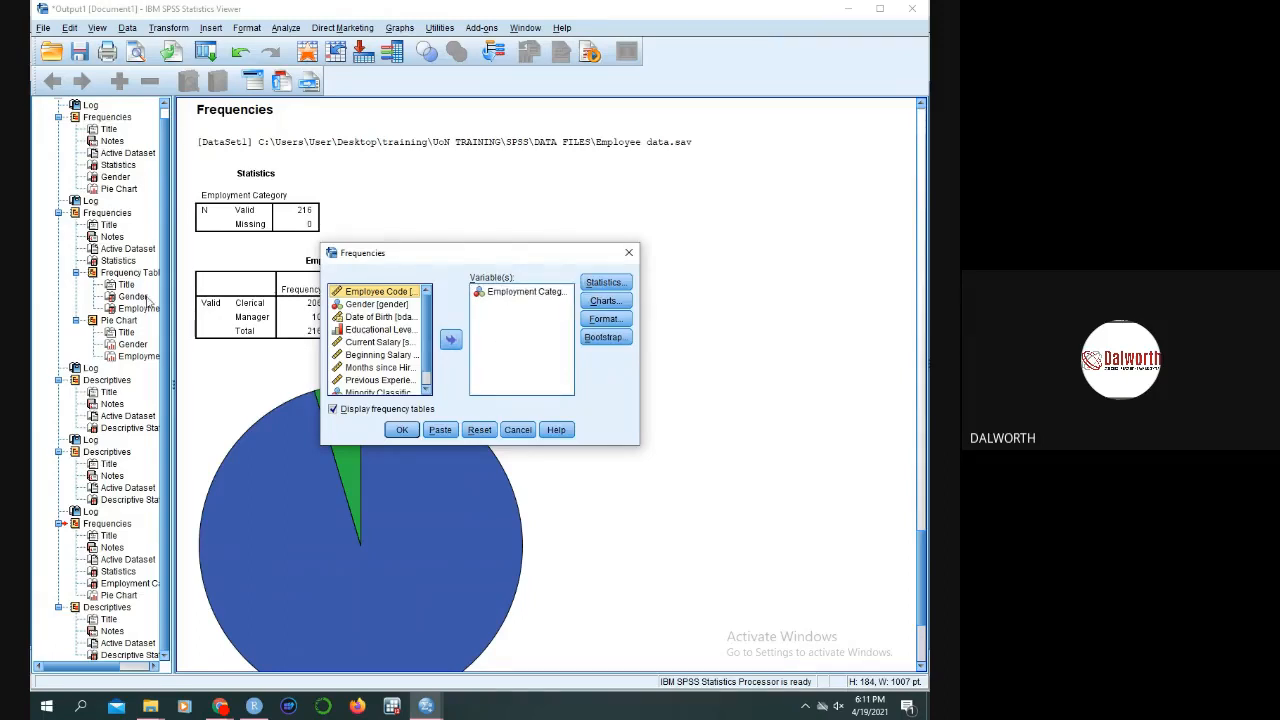
click(401, 431)
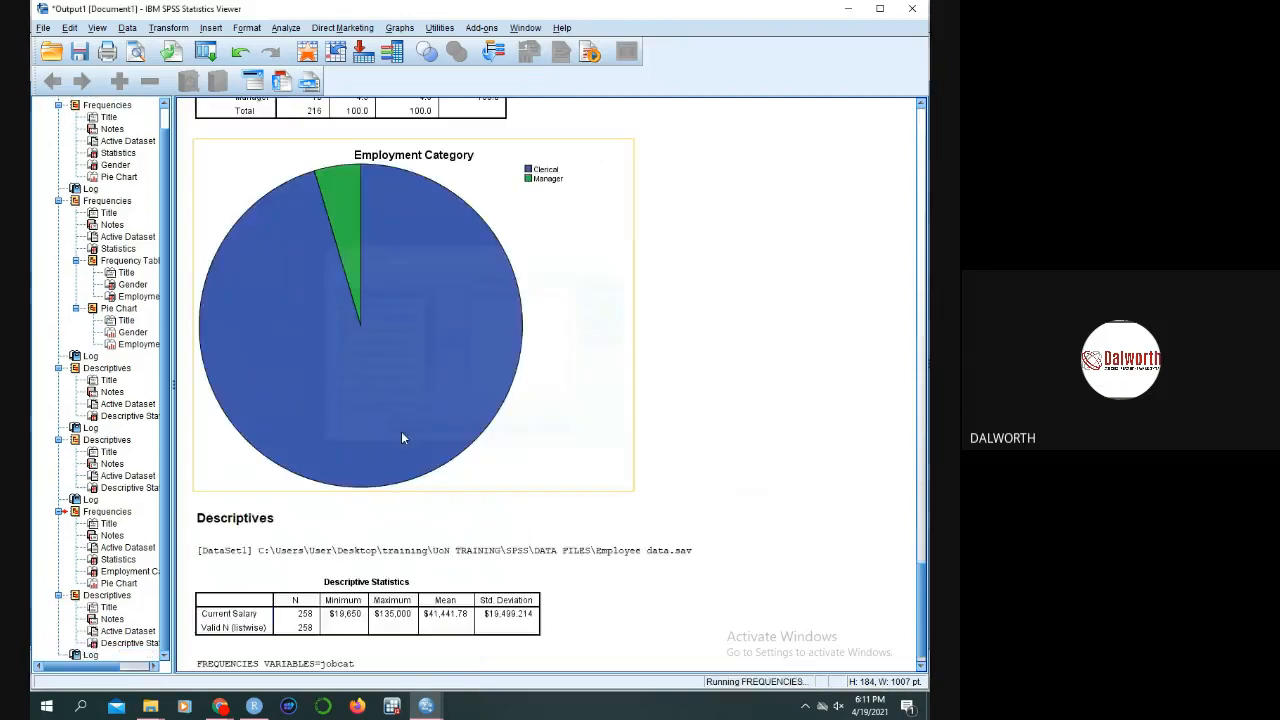
scroll(362, 384, down, 3)
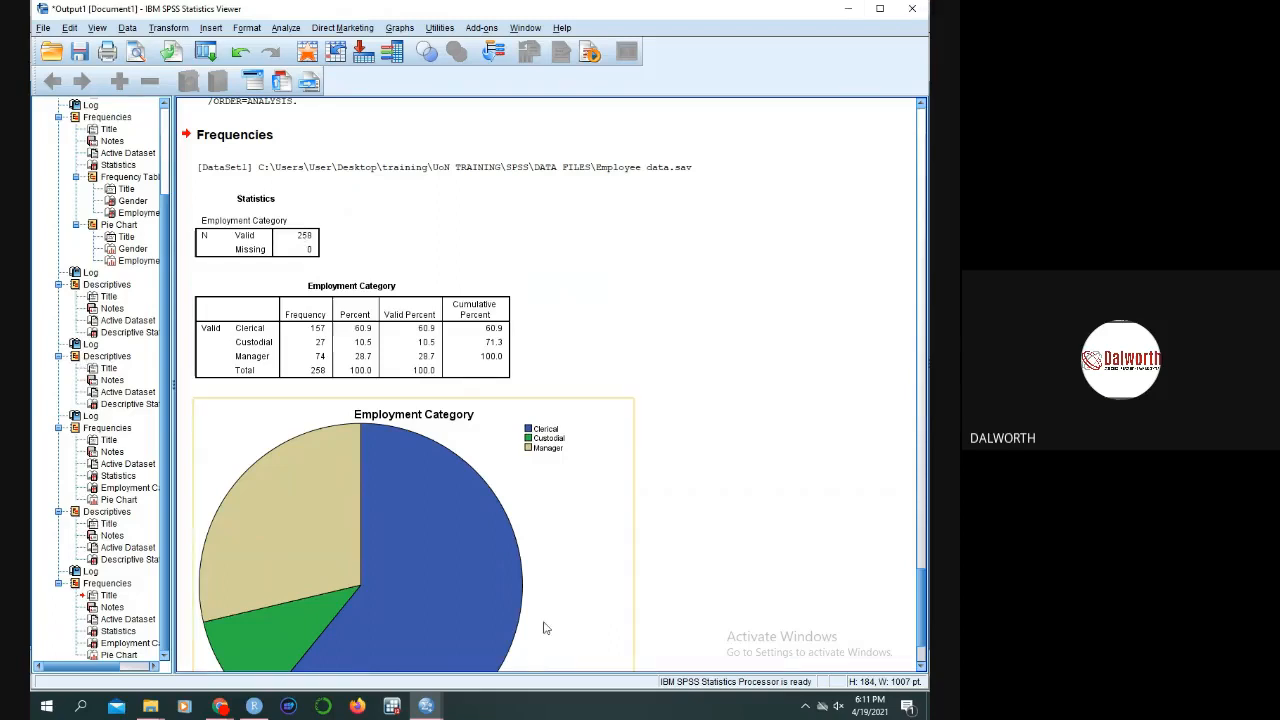
- Cut the pie chart, the Statistics table and the dataset path line from the latest Frequencies output
right_click(545, 544)
click(572, 556)
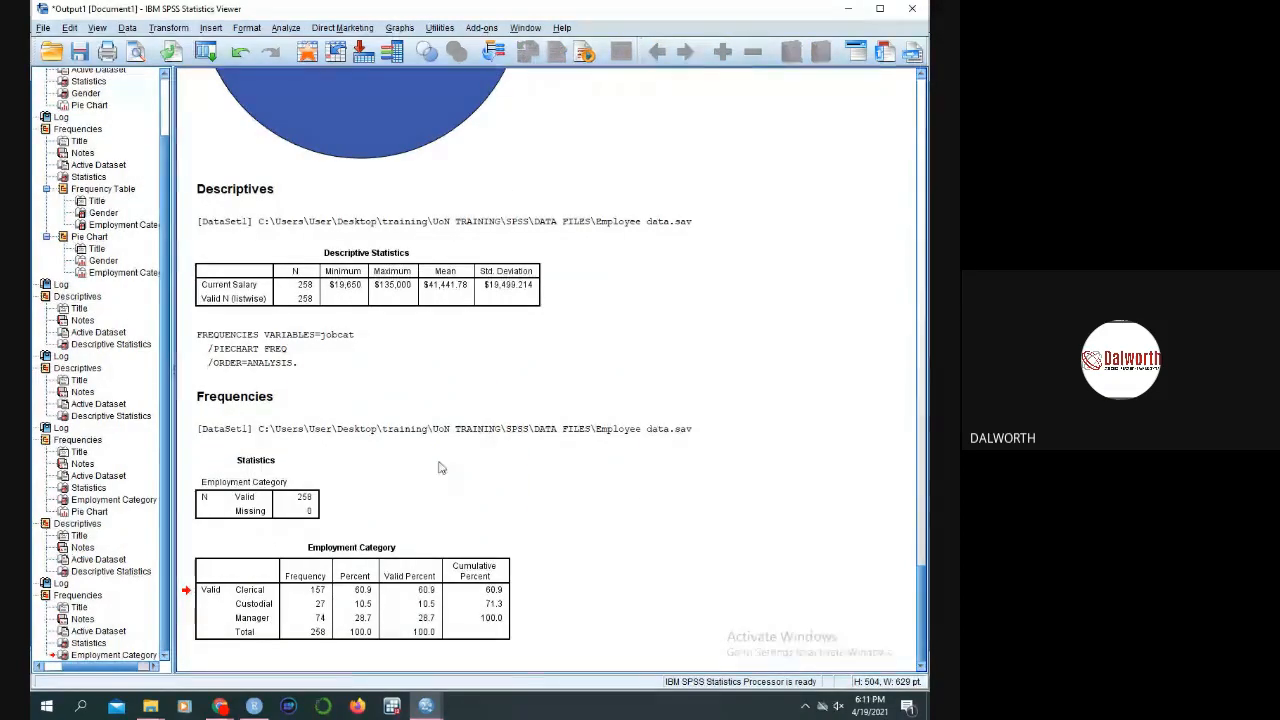
right_click(228, 490)
click(241, 497)
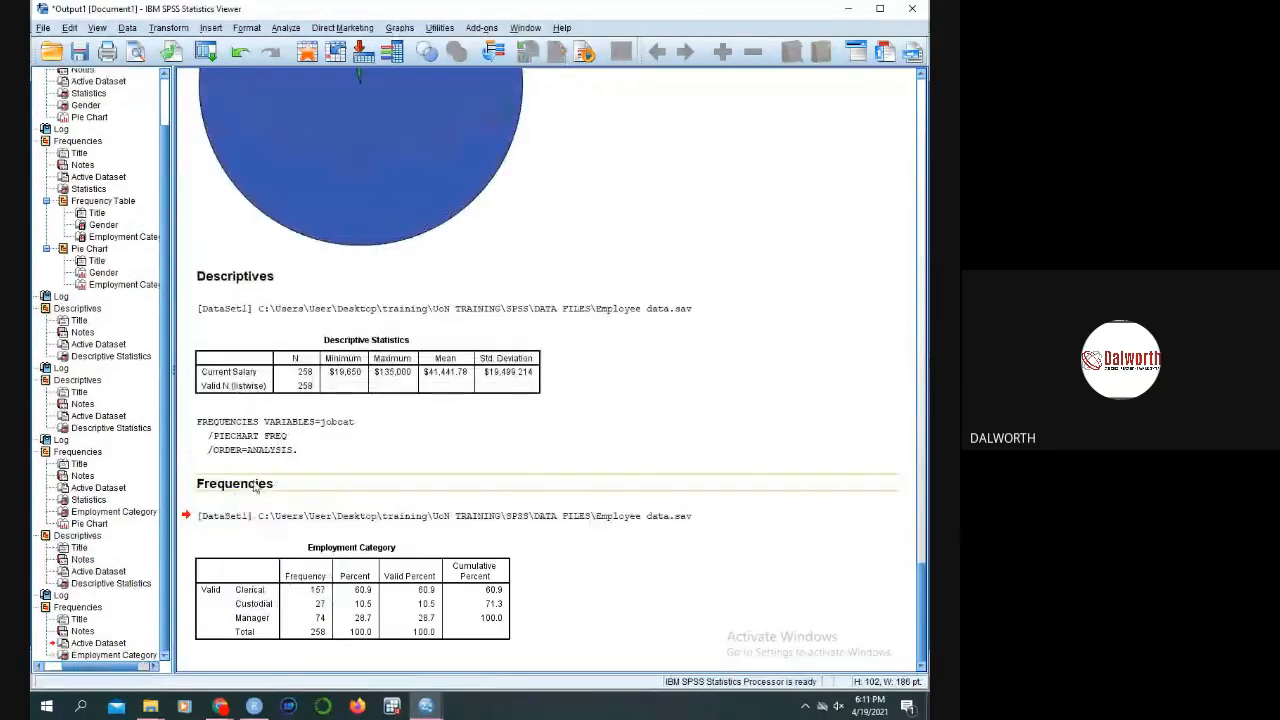
click(263, 516)
right_click(263, 516)
click(277, 525)
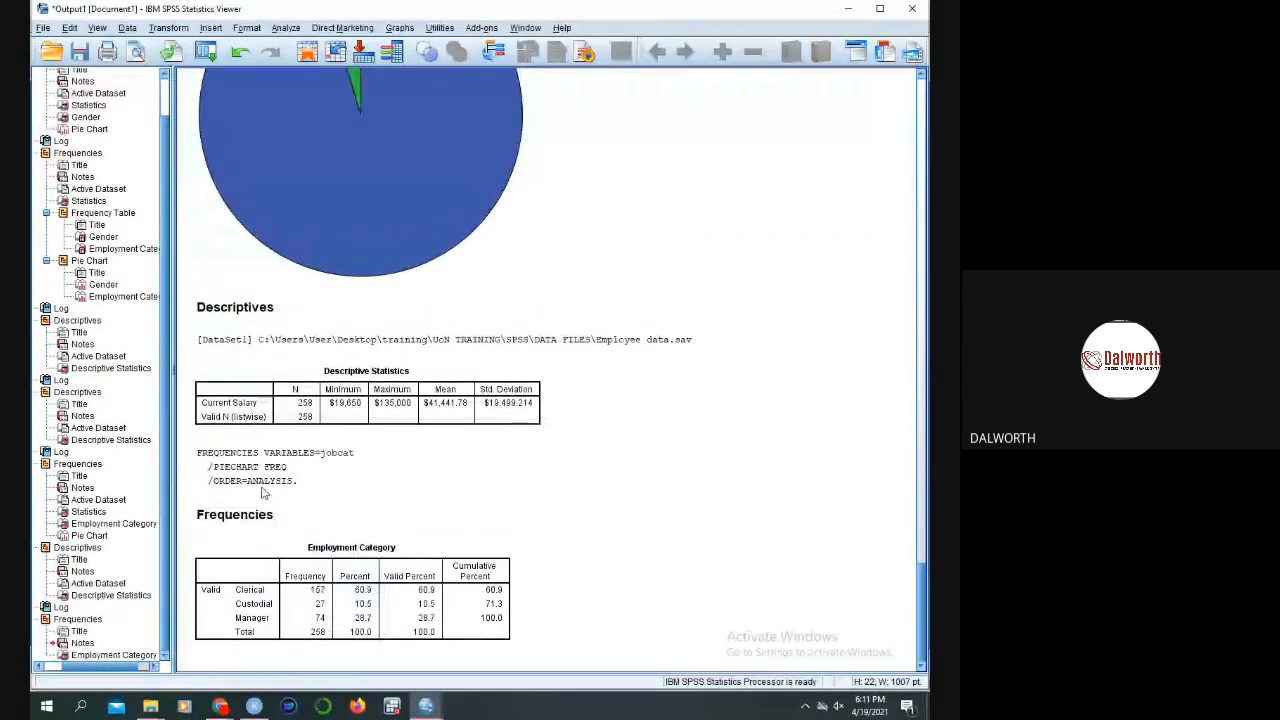
- Cut the FREQUENCIES syntax log and the Frequencies title above the latest Employment Category table
click(263, 478)
right_click(263, 480)
click(278, 488)
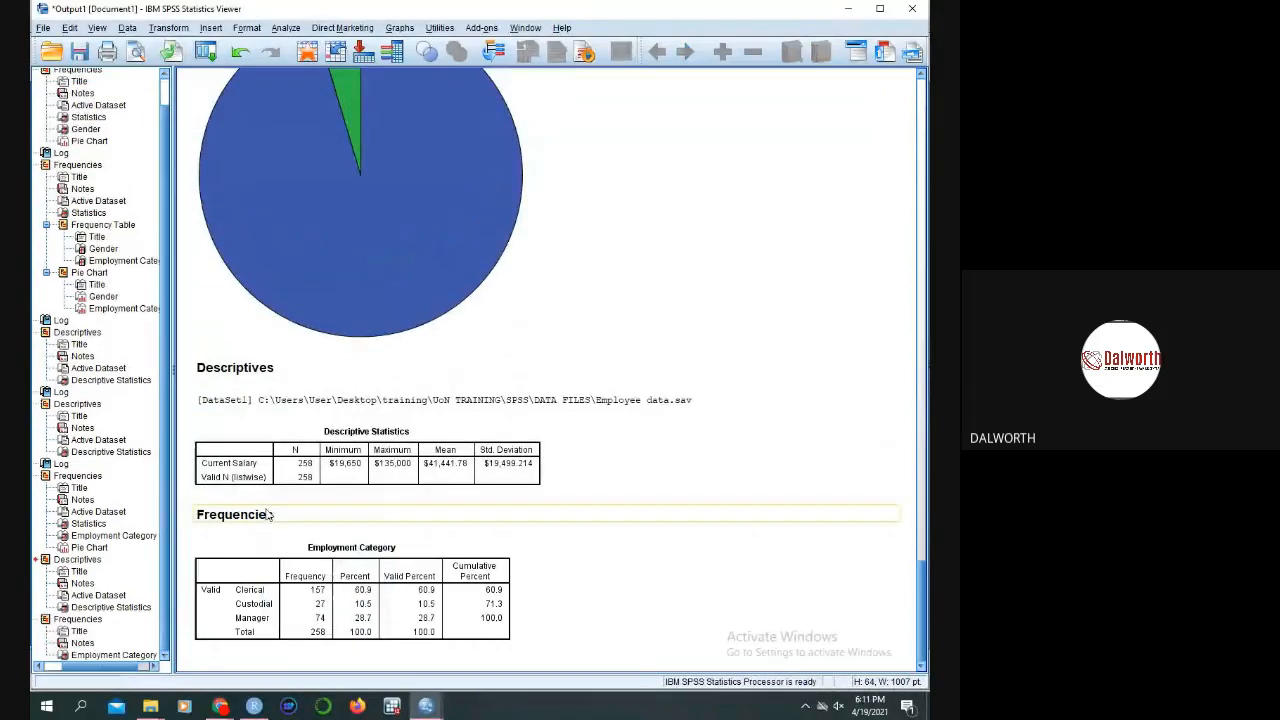
click(263, 514)
right_click(263, 514)
click(278, 522)
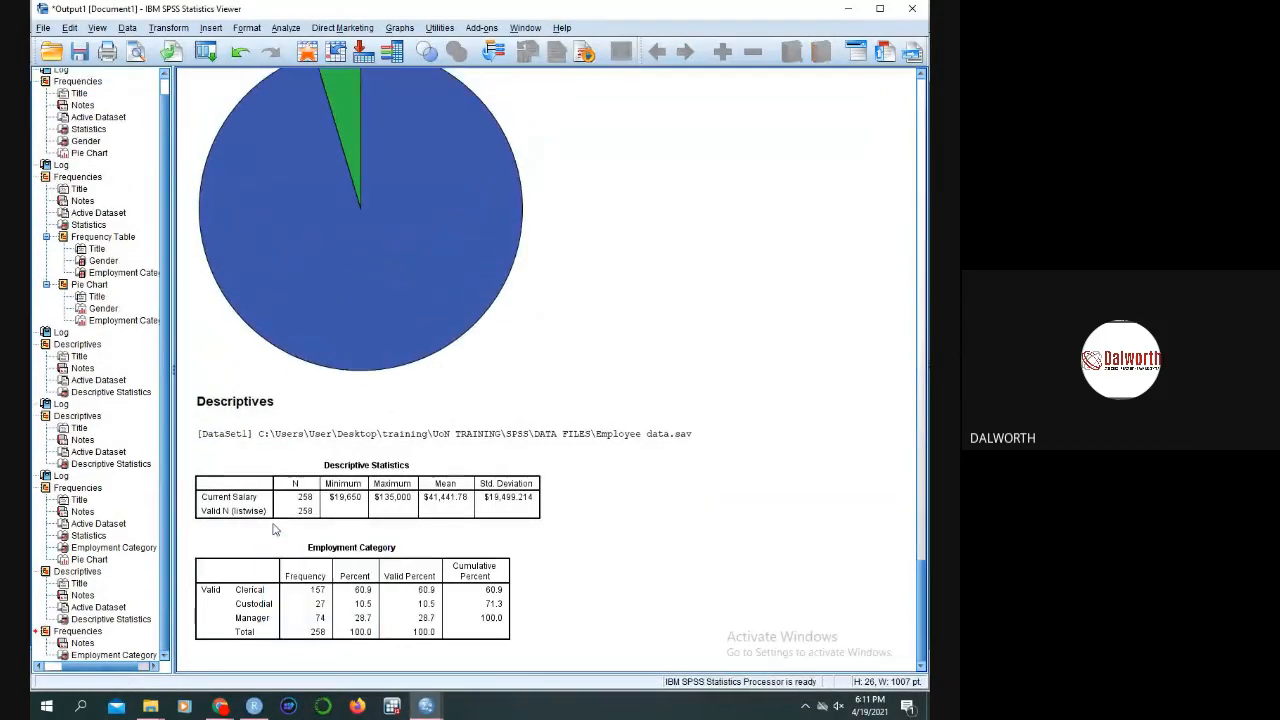
- Cut the Employment Category pie chart belonging to the earlier gender = 2 Frequencies output
click(363, 288)
right_click(363, 288)
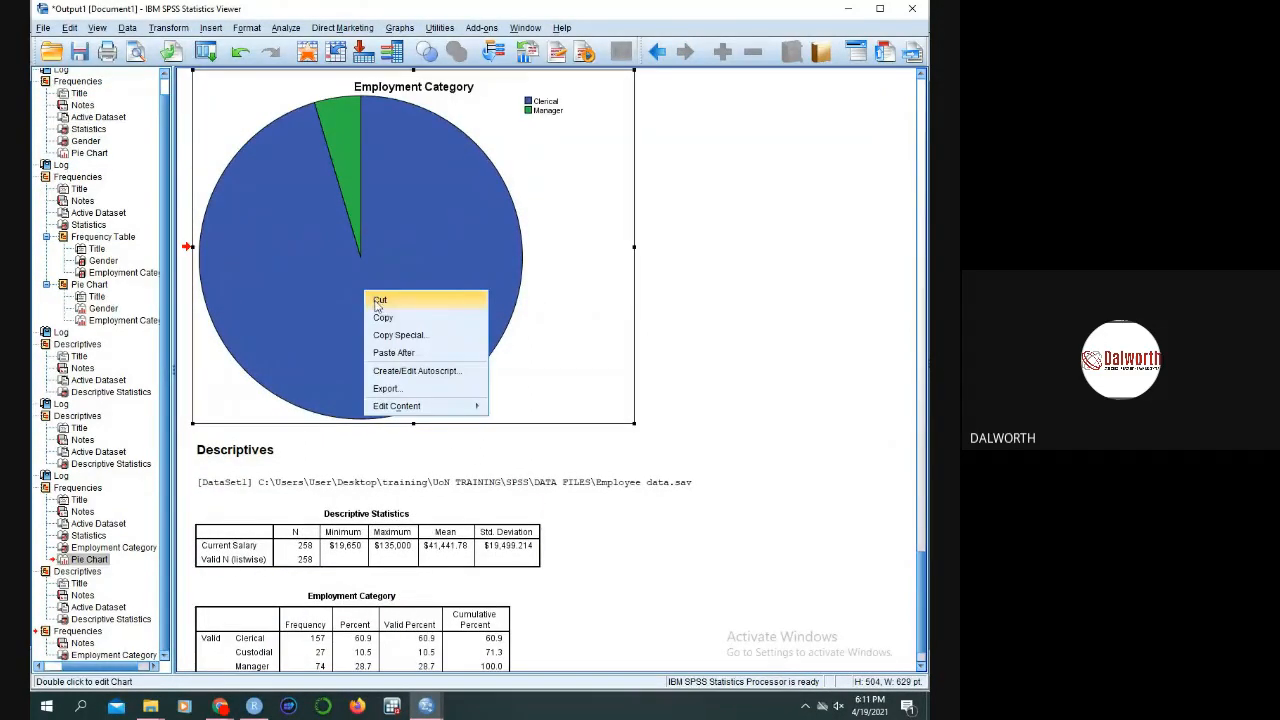
click(380, 300)
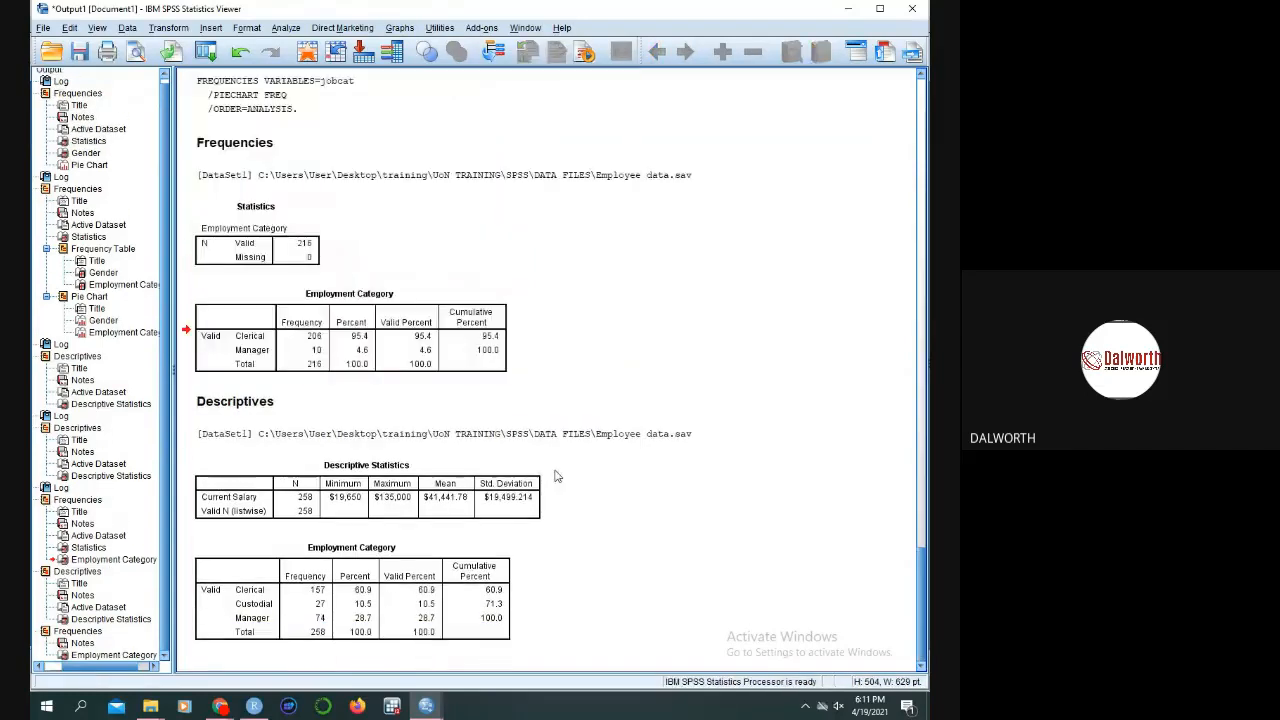
- Cut the dataset path lines under the latest Descriptives title and the remaining Frequencies title
click(380, 436)
right_click(380, 436)
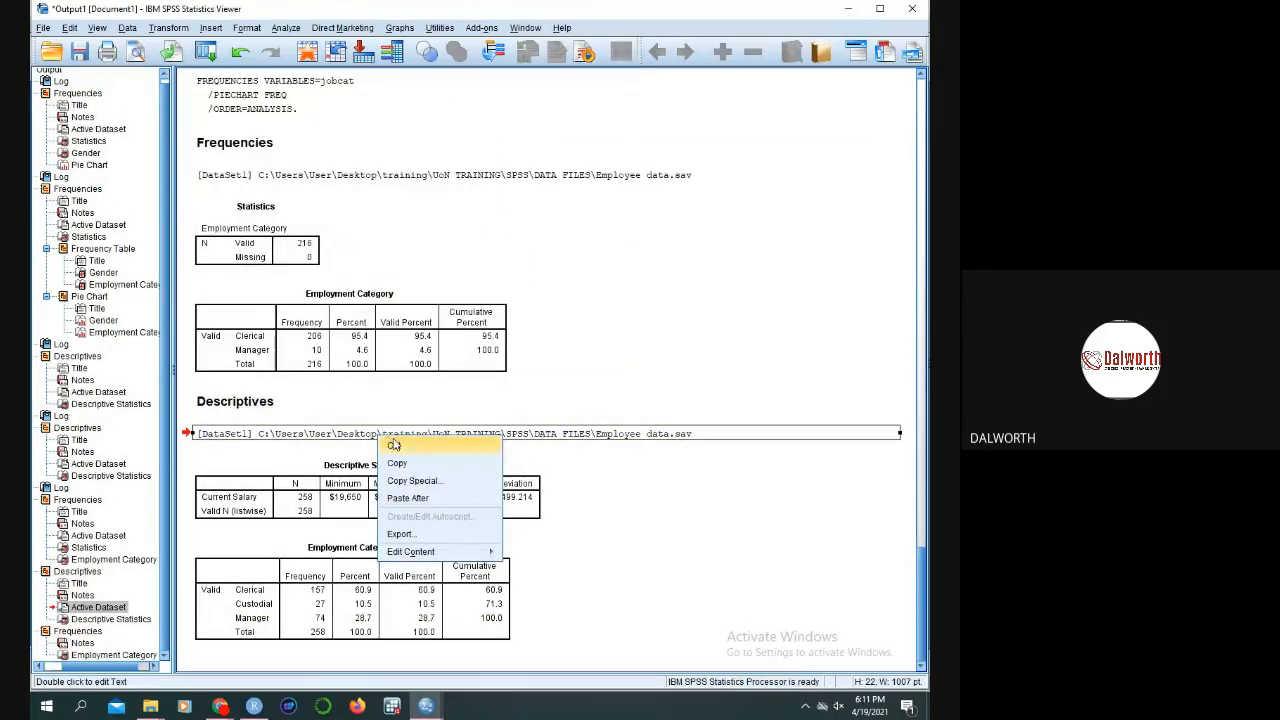
click(394, 445)
click(382, 210)
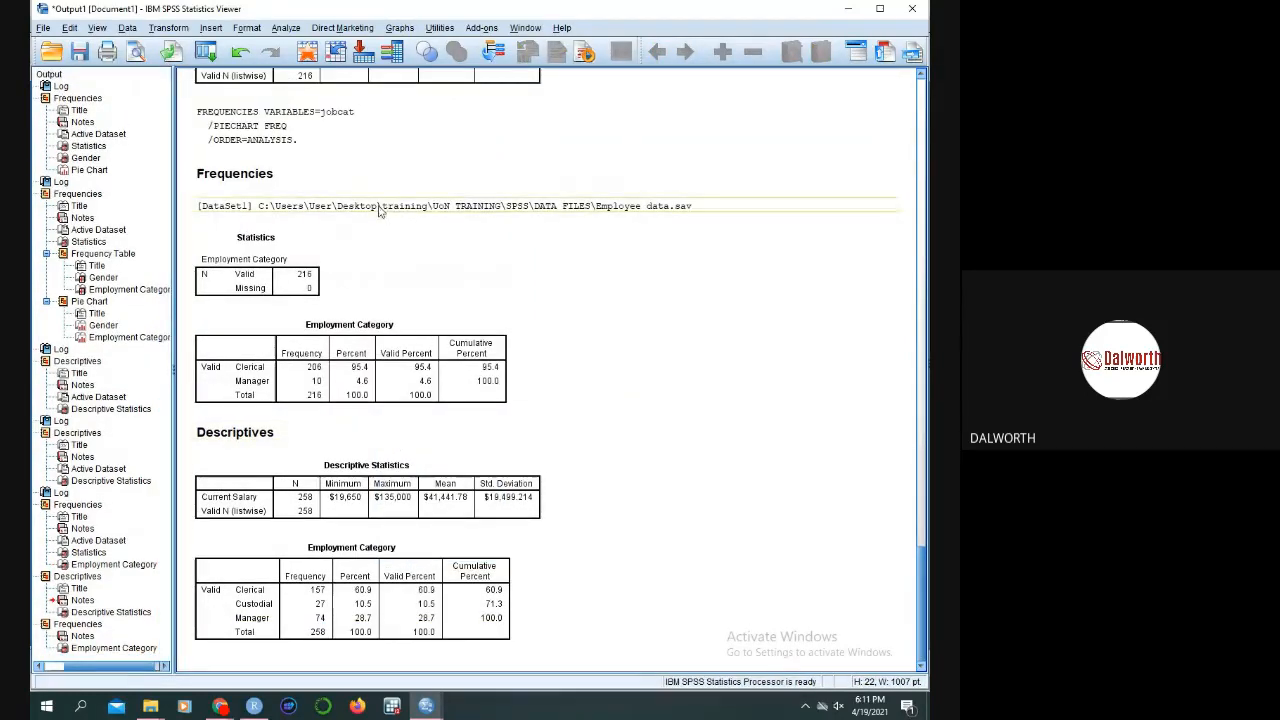
right_click(384, 210)
click(394, 220)
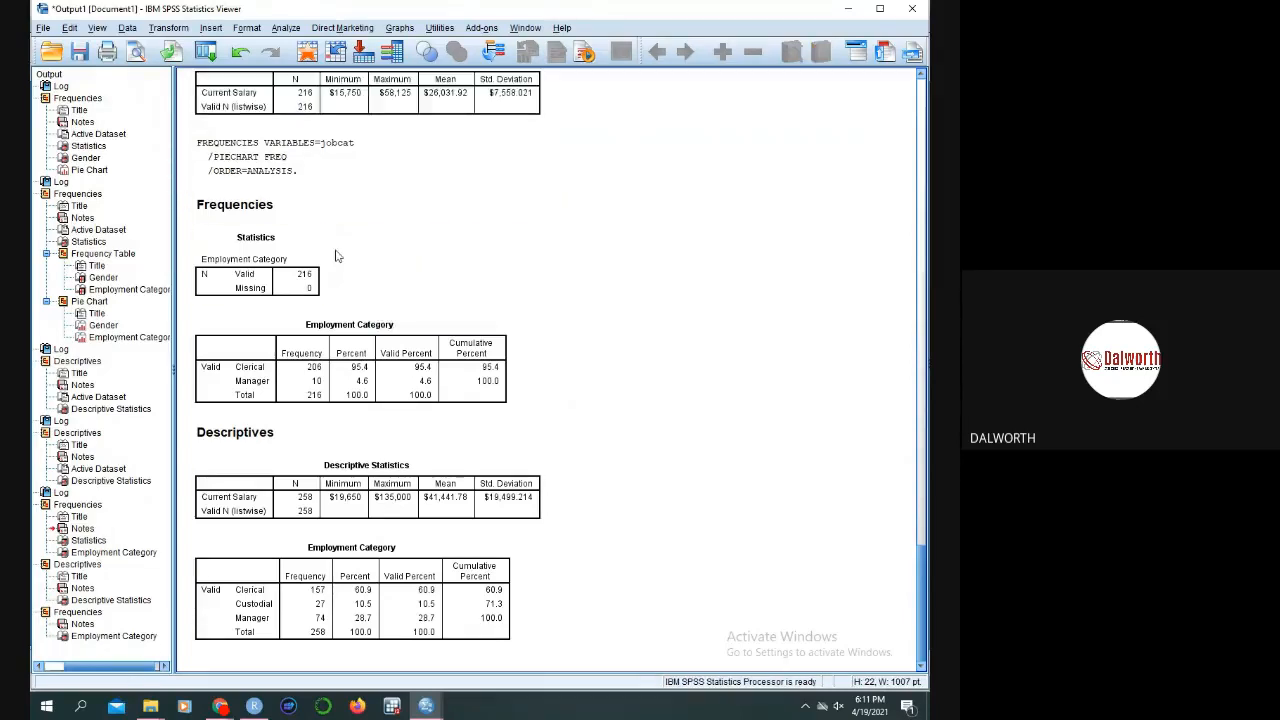
- Cut the Statistics table and the FREQUENCIES syntax log from the gender = 2 Frequencies output
click(303, 279)
right_click(303, 279)
click(316, 291)
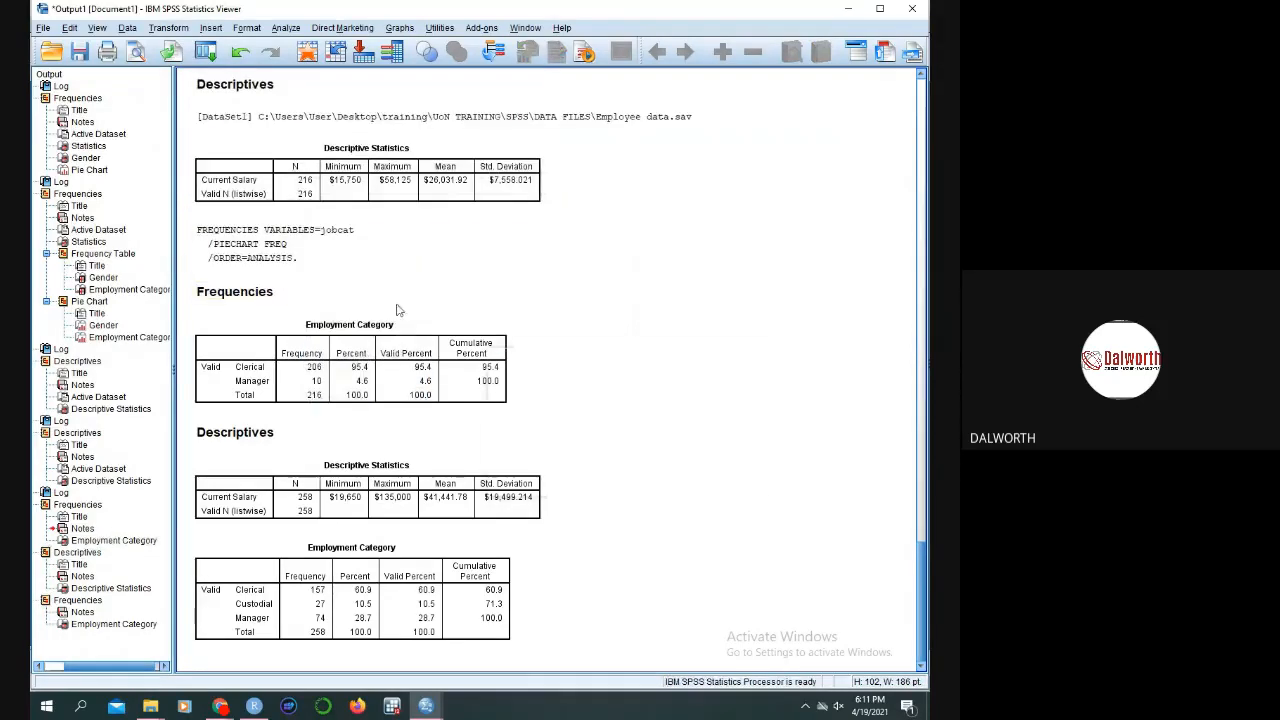
click(278, 251)
right_click(278, 251)
click(292, 268)
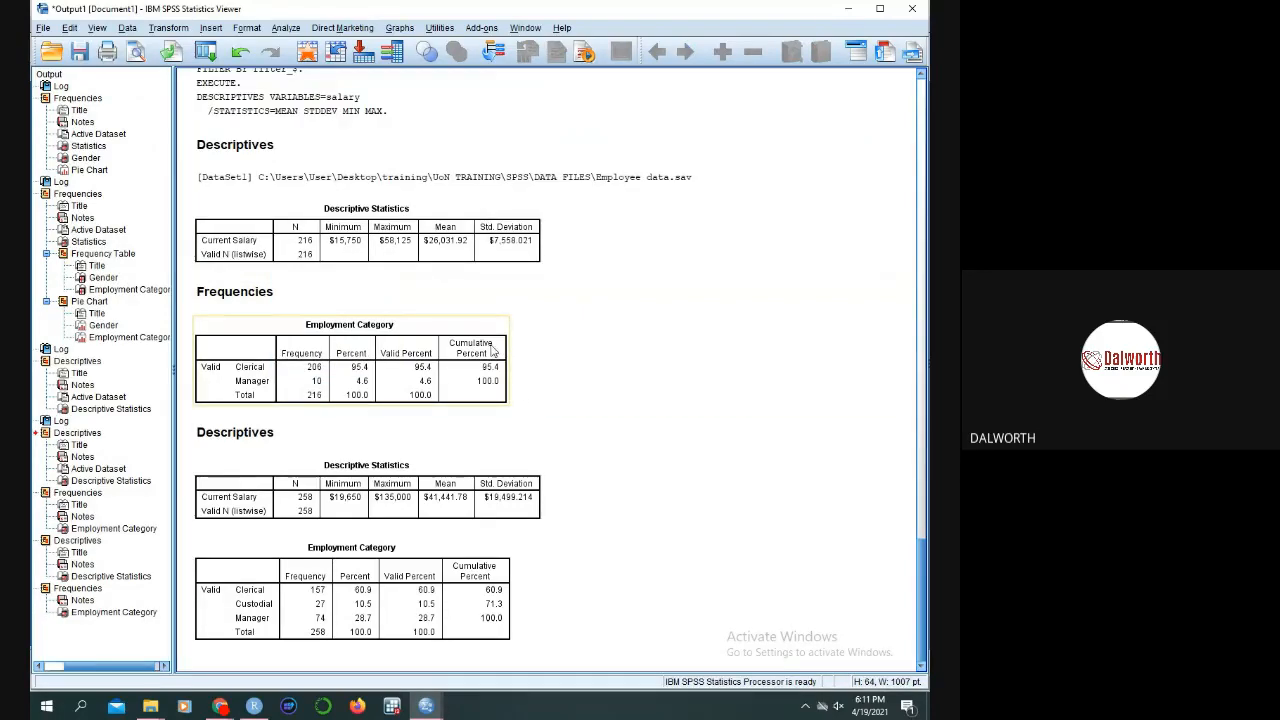
- Cut the Descriptives title above the latest salary table and the dataset path line from the gender = 2 Descriptives output
click(225, 432)
right_click(216, 432)
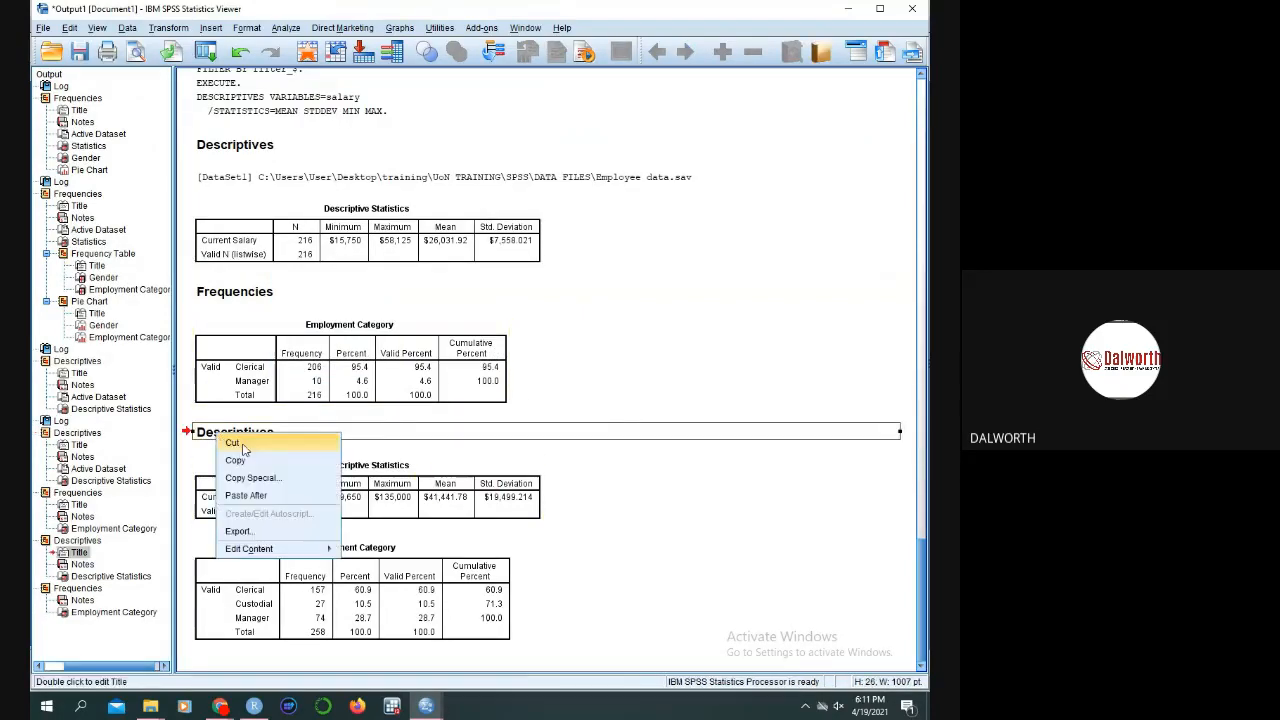
click(248, 444)
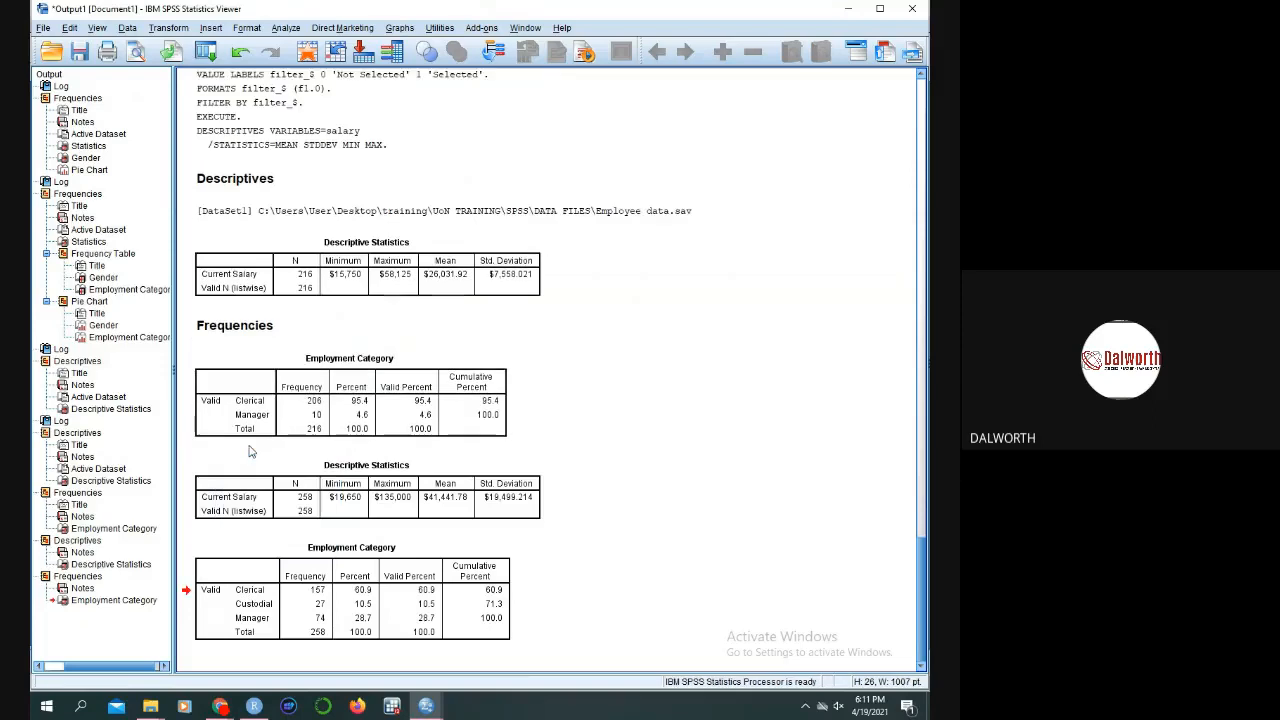
right_click(298, 213)
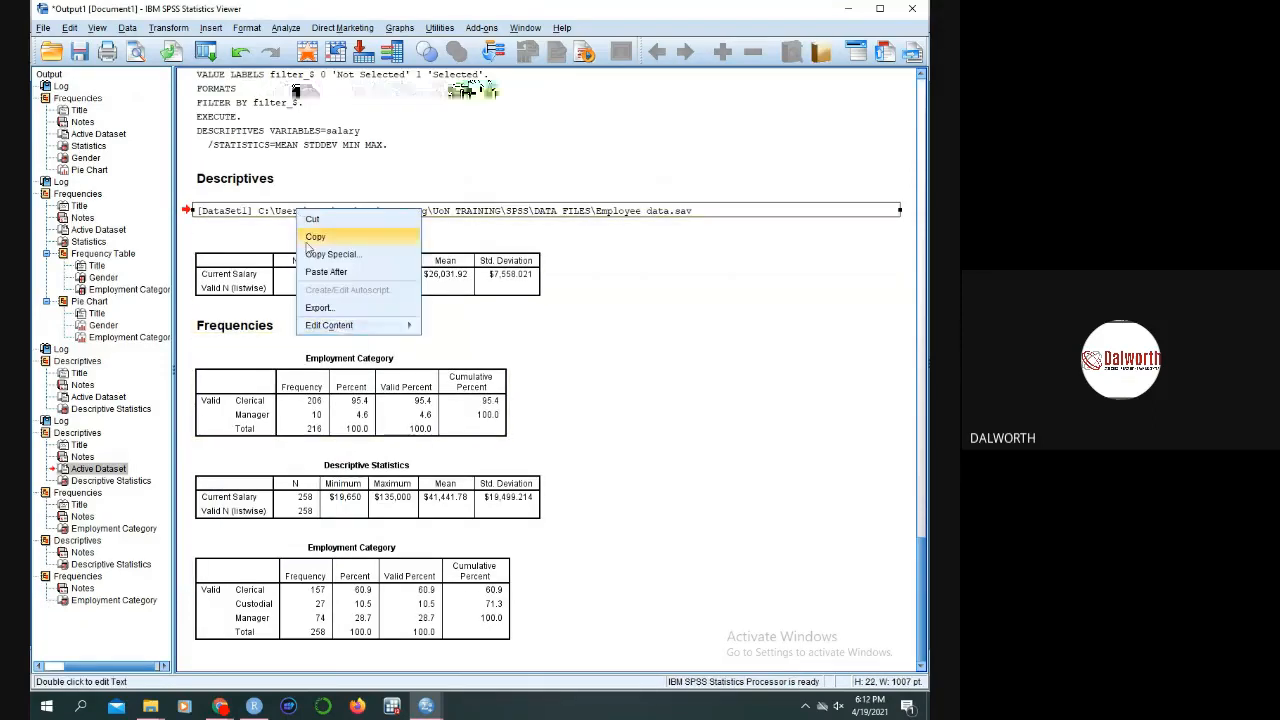
click(312, 219)
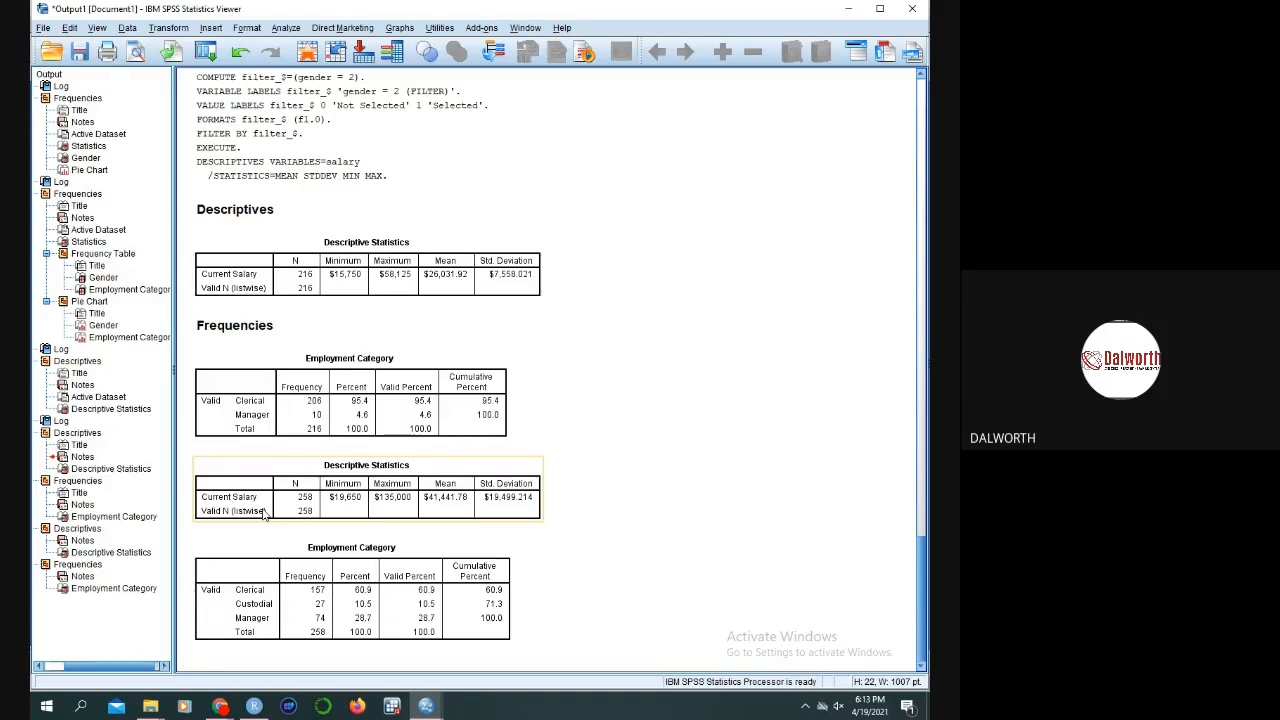
- Compare the salary Descriptive Statistics tables of the gender = 2 and gender = 1 cases
scroll(140, 596, up, 1)
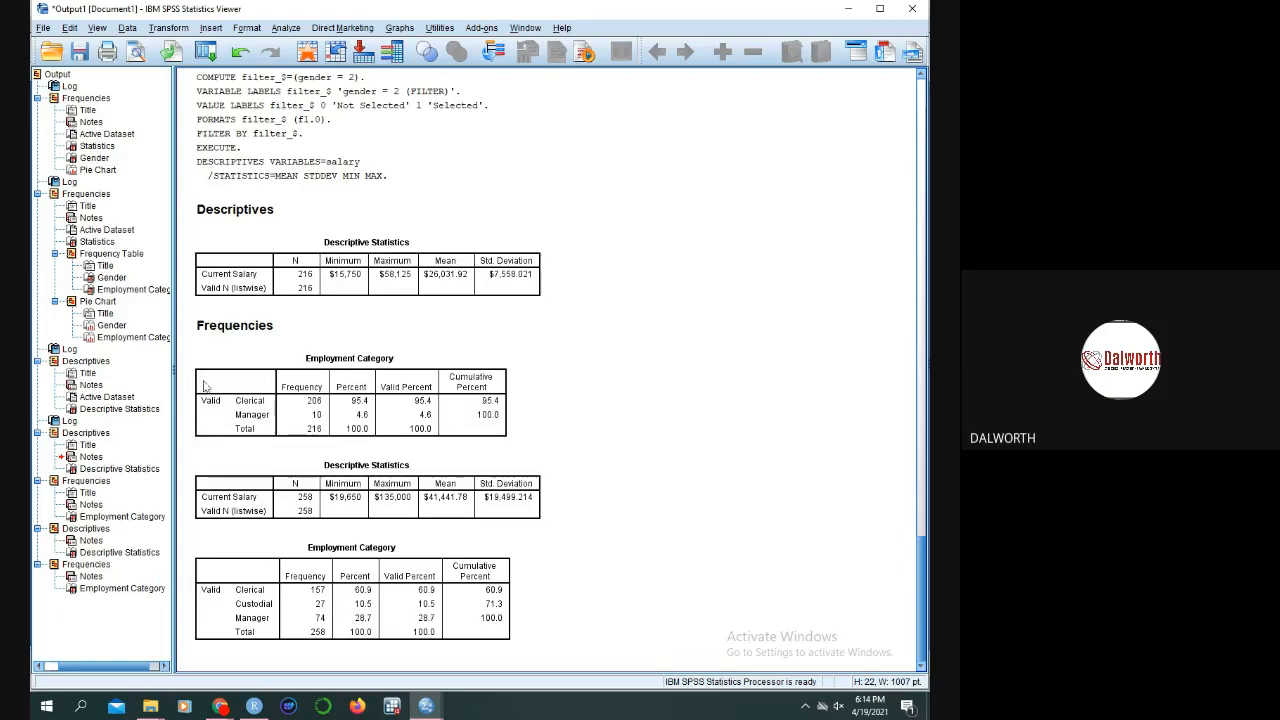
click(229, 285)
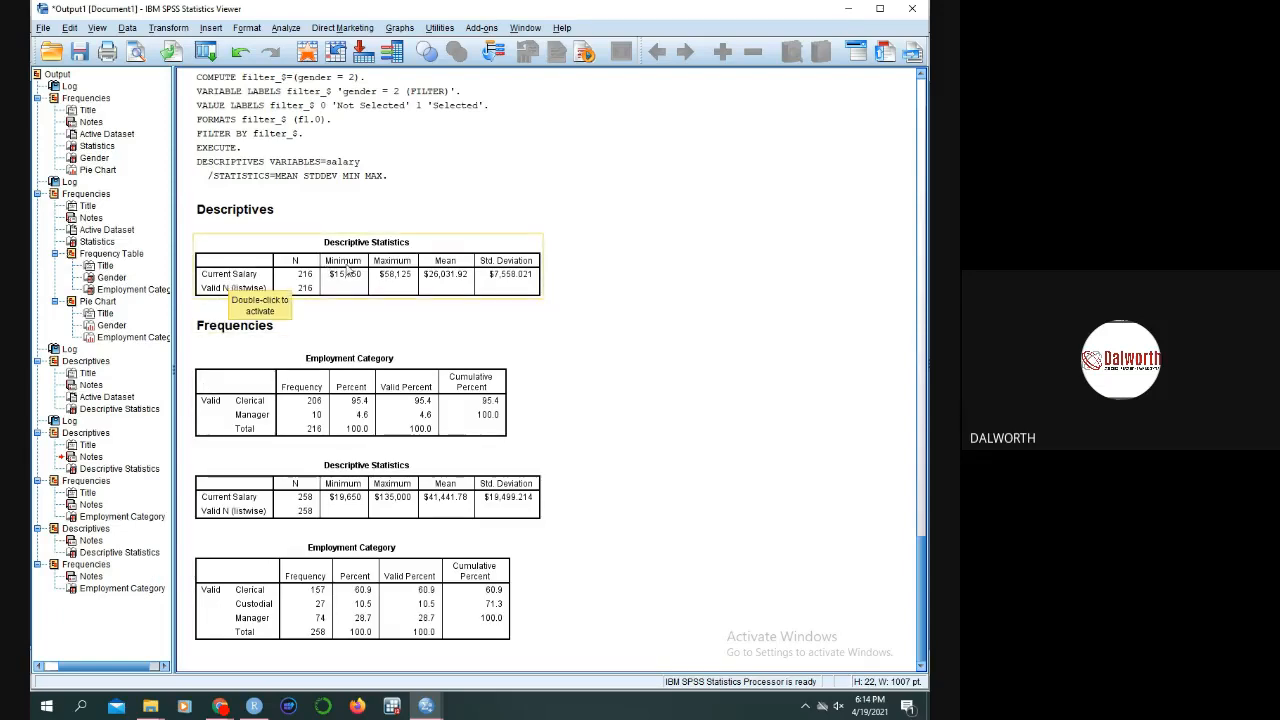
click(330, 505)
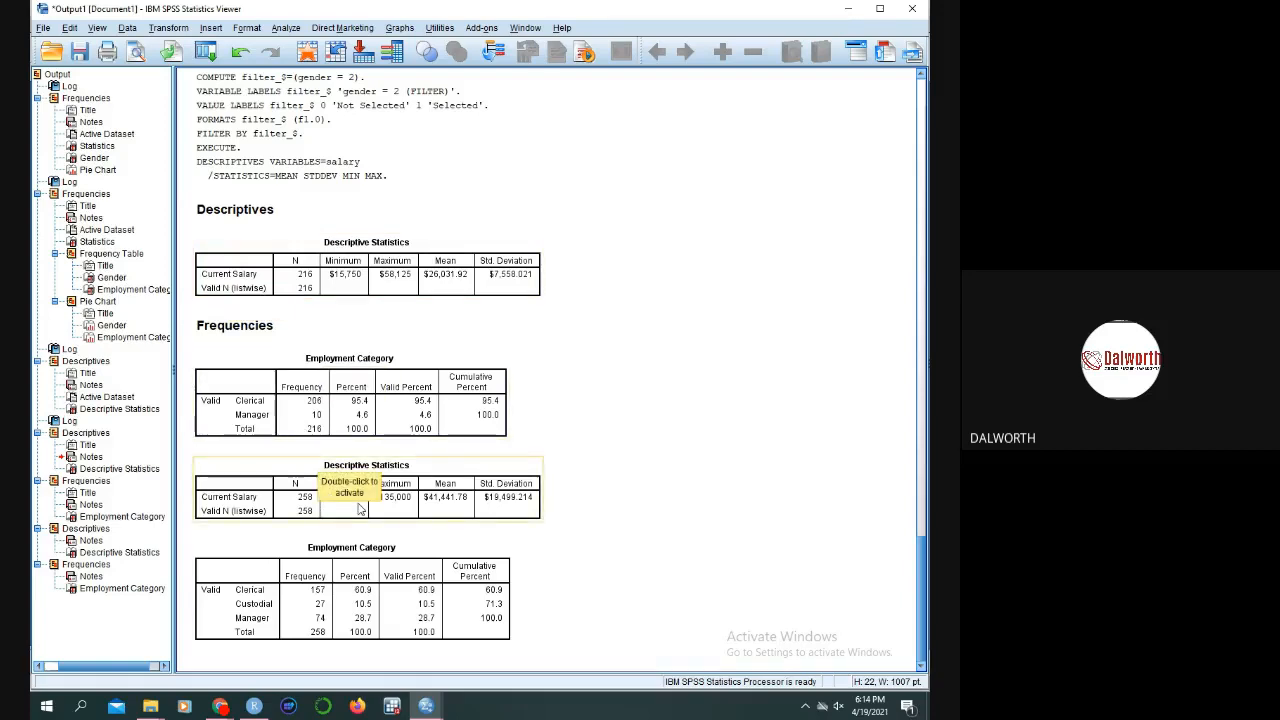
- Check the case counts and minimum and maximum salaries across the two single-gender Descriptive Statistics tables
click(354, 292)
click(362, 311)
click(367, 284)
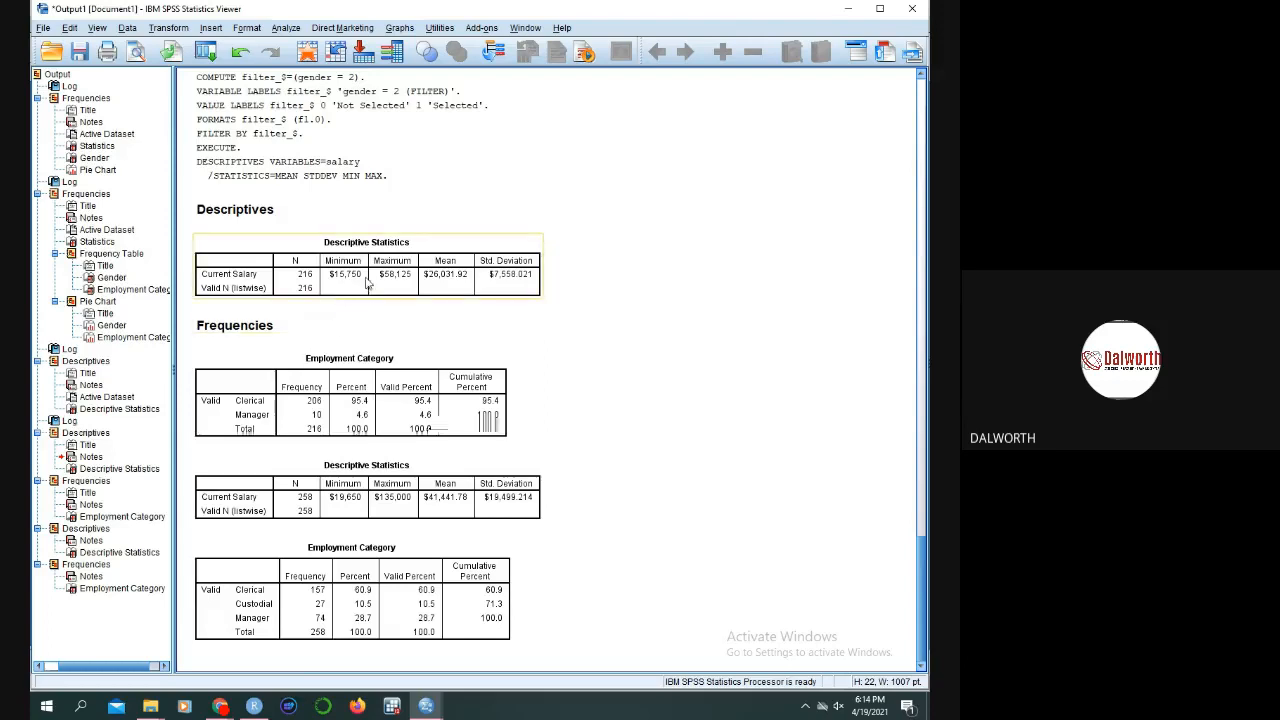
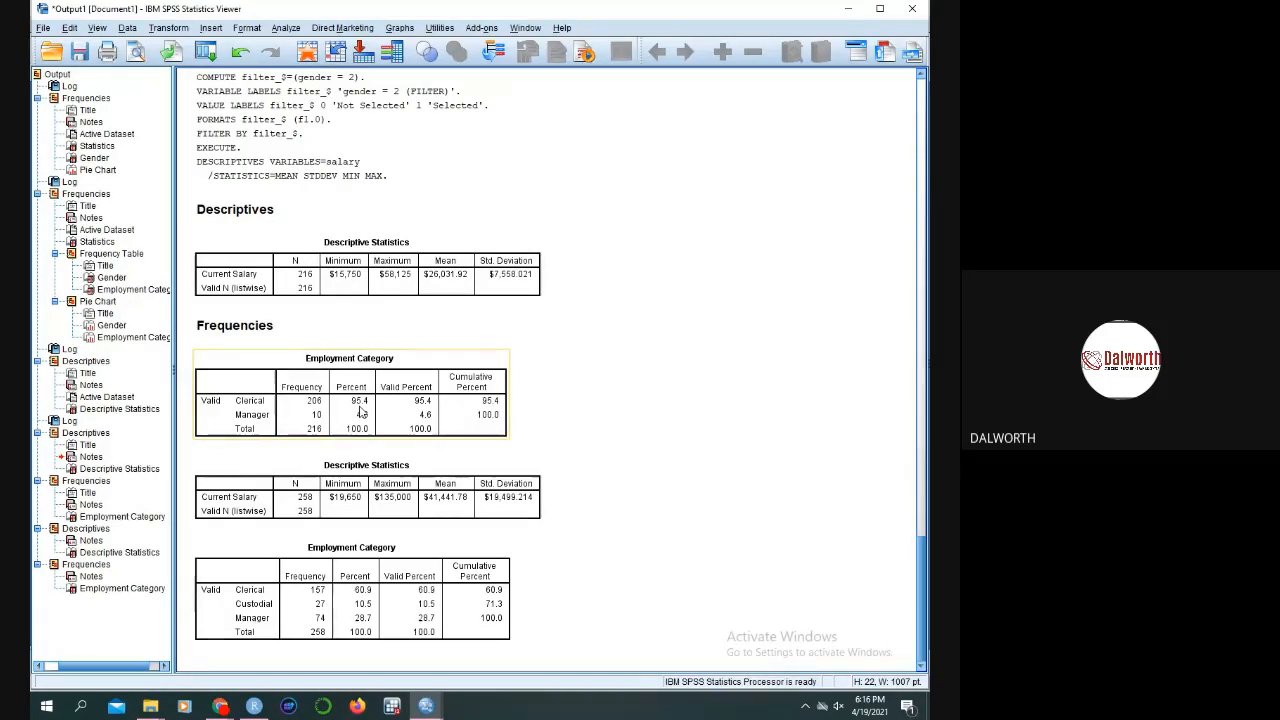
click(292, 276)
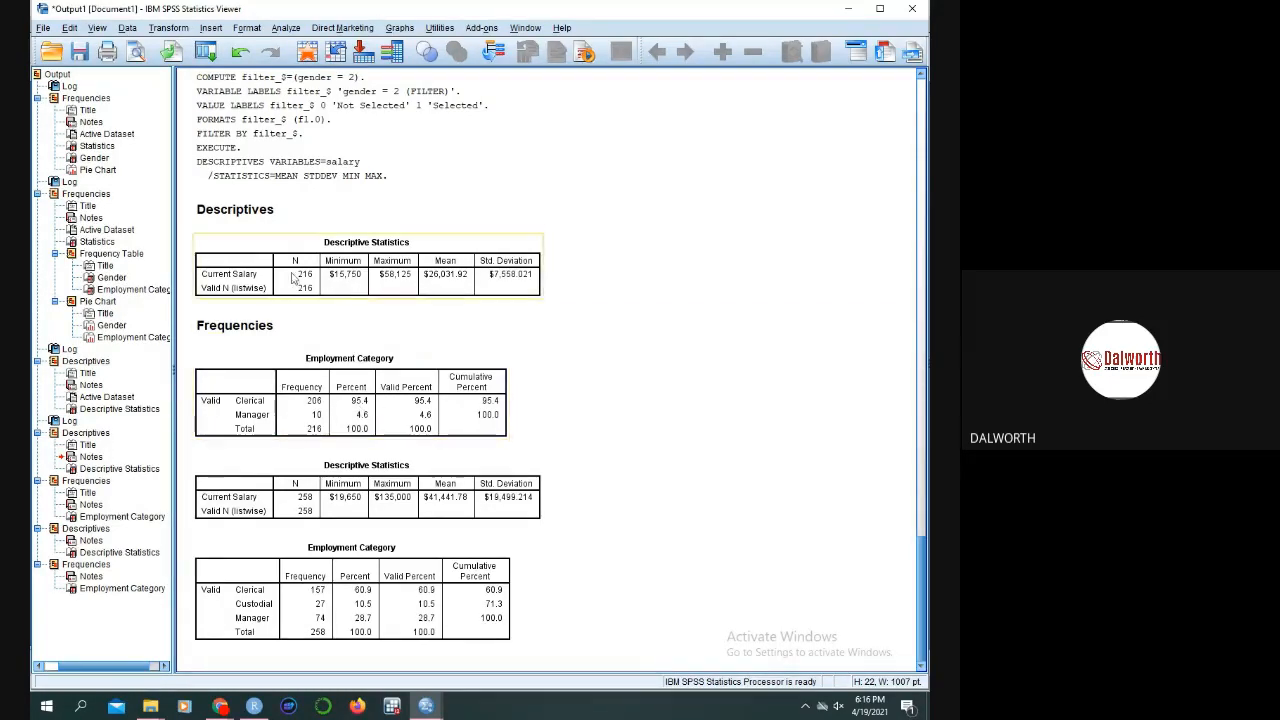
click(290, 512)
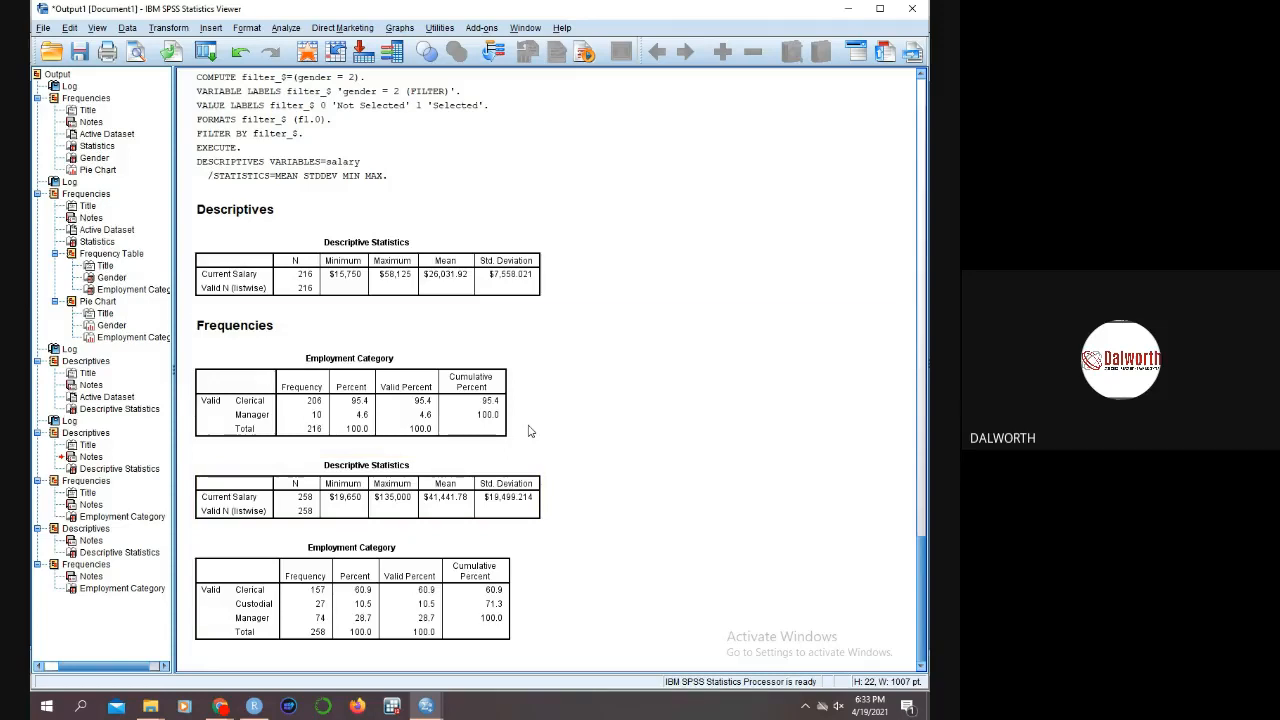
click(513, 308)
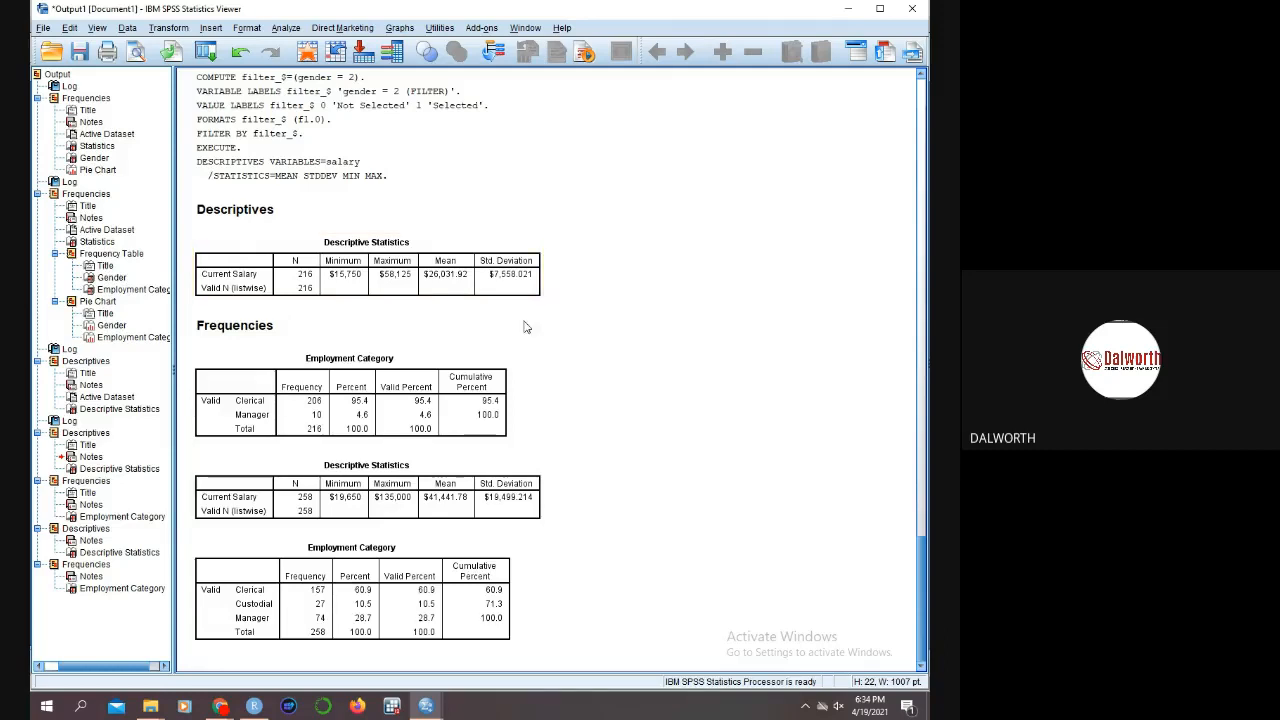
- Reset Select Cases so that all cases are used instead of the gender = 1 filter
click(127, 27)
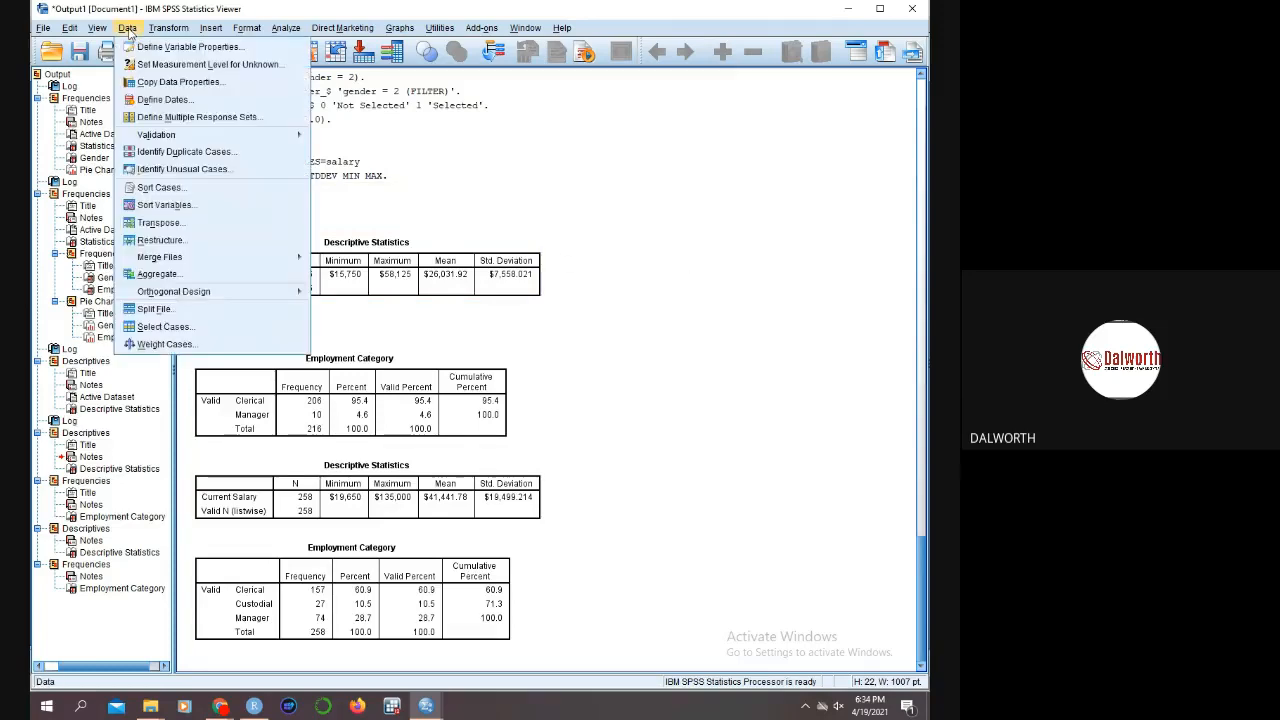
click(150, 326)
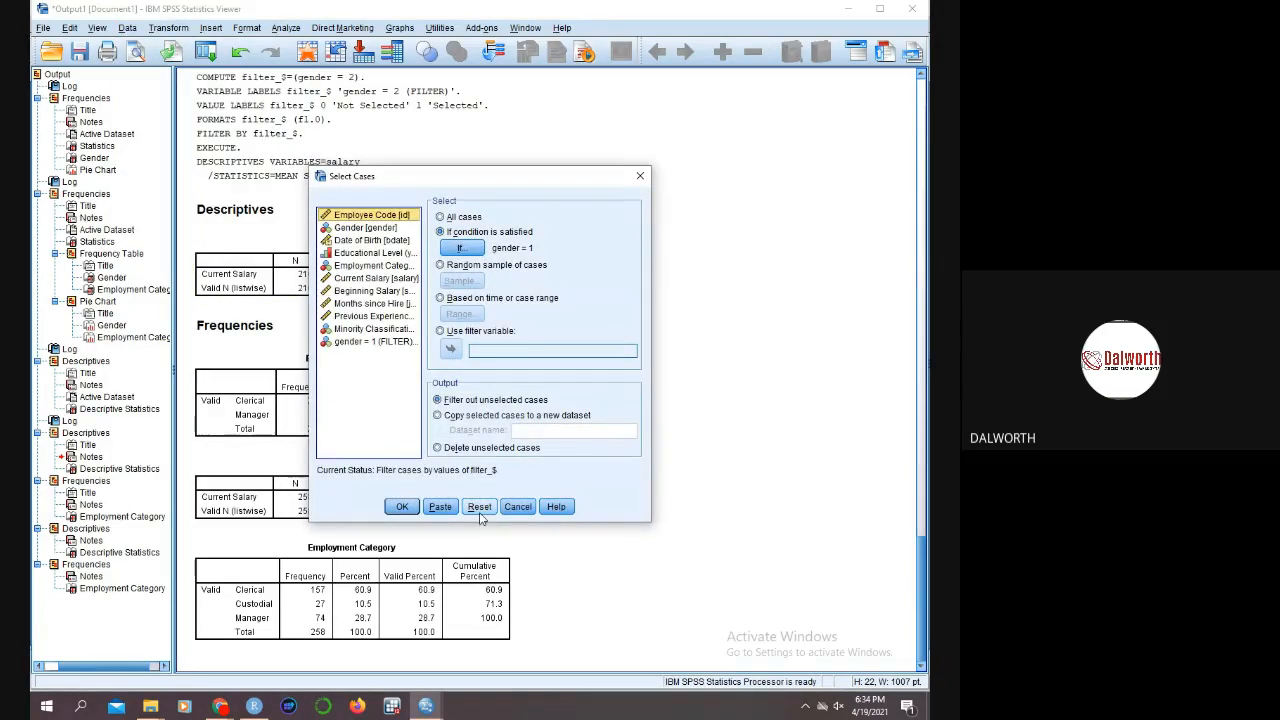
click(479, 507)
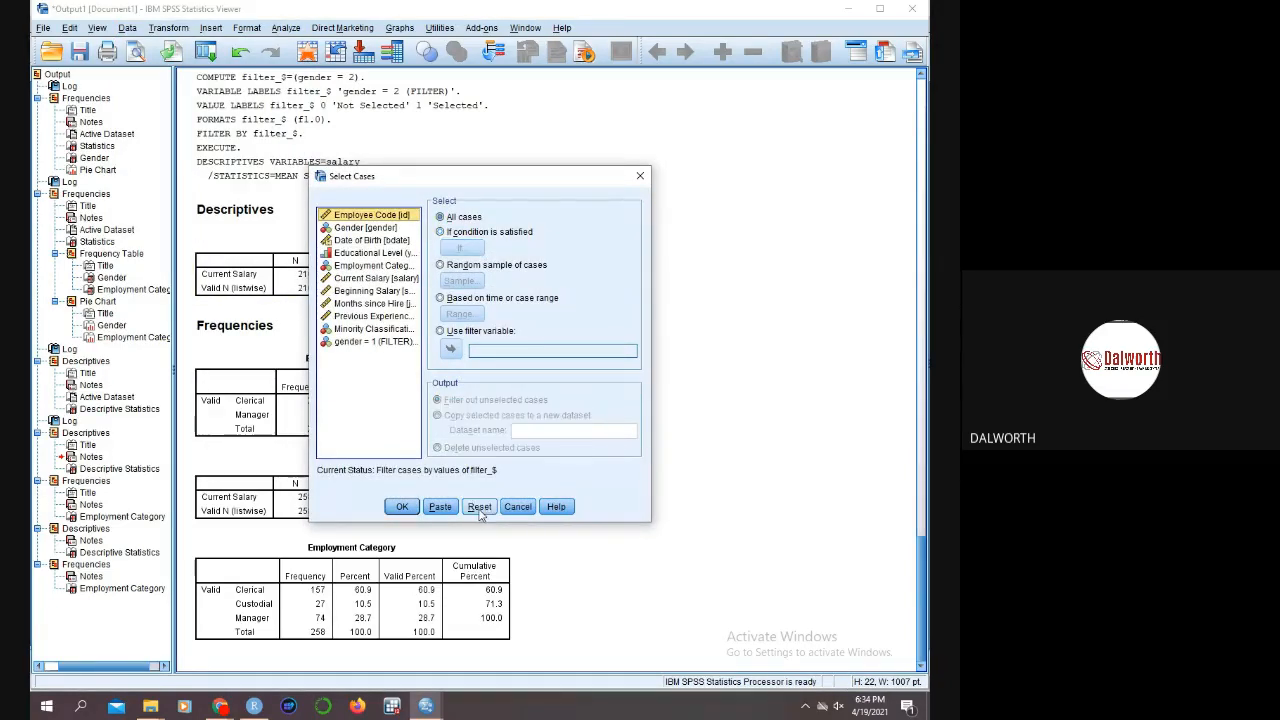
click(400, 507)
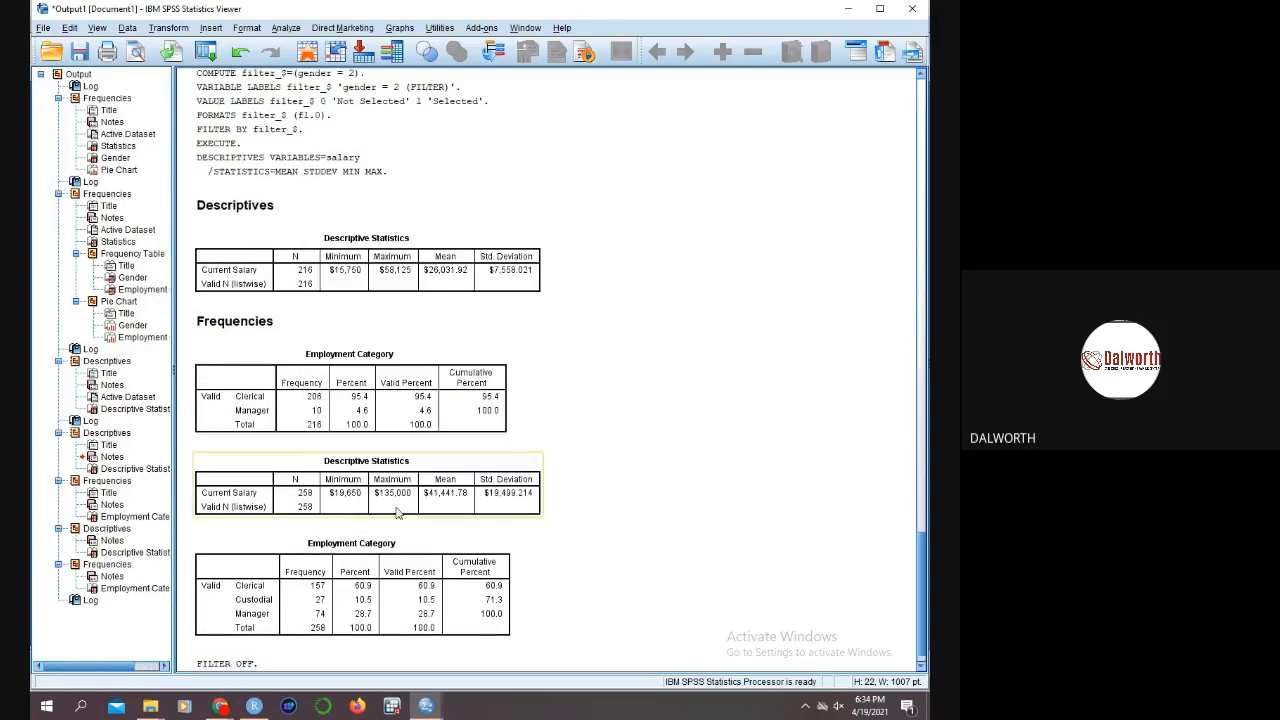
scroll(397, 480, down, 1)
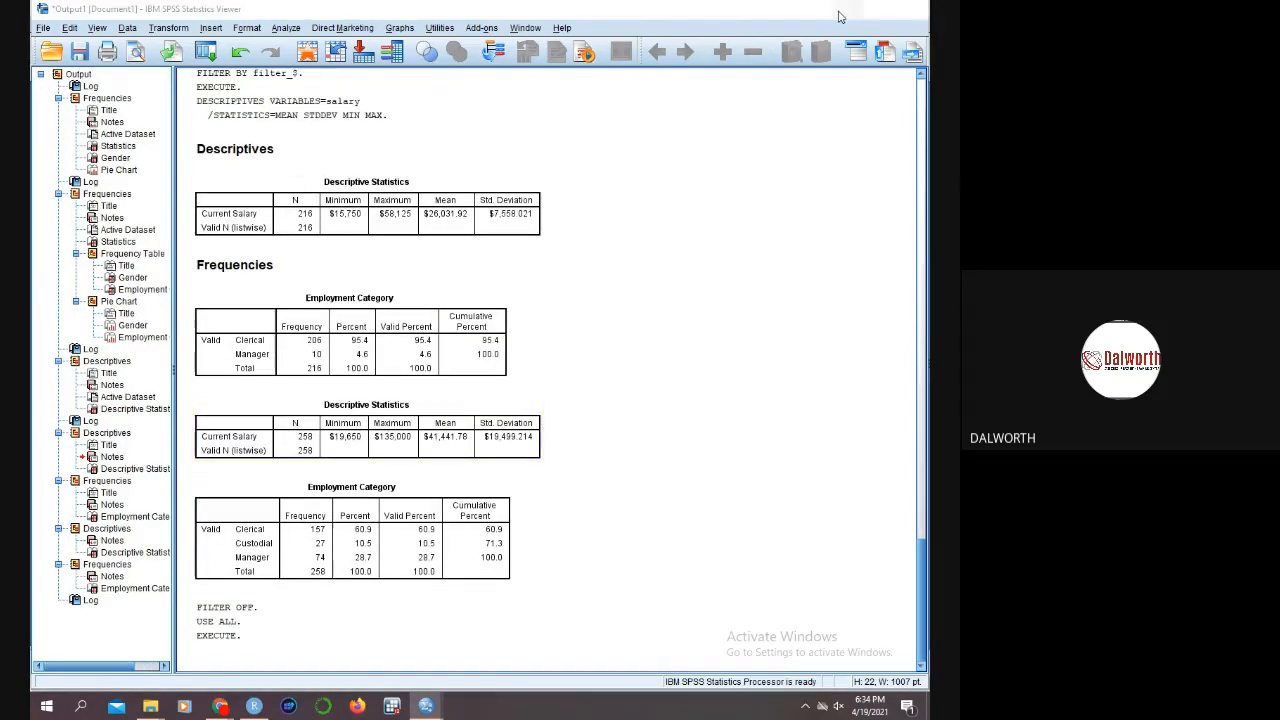
- Switch to the Data Editor and look through the male and female cases and their filter_$ status, ending at the first case
click(847, 9)
scroll(171, 309, up, 10)
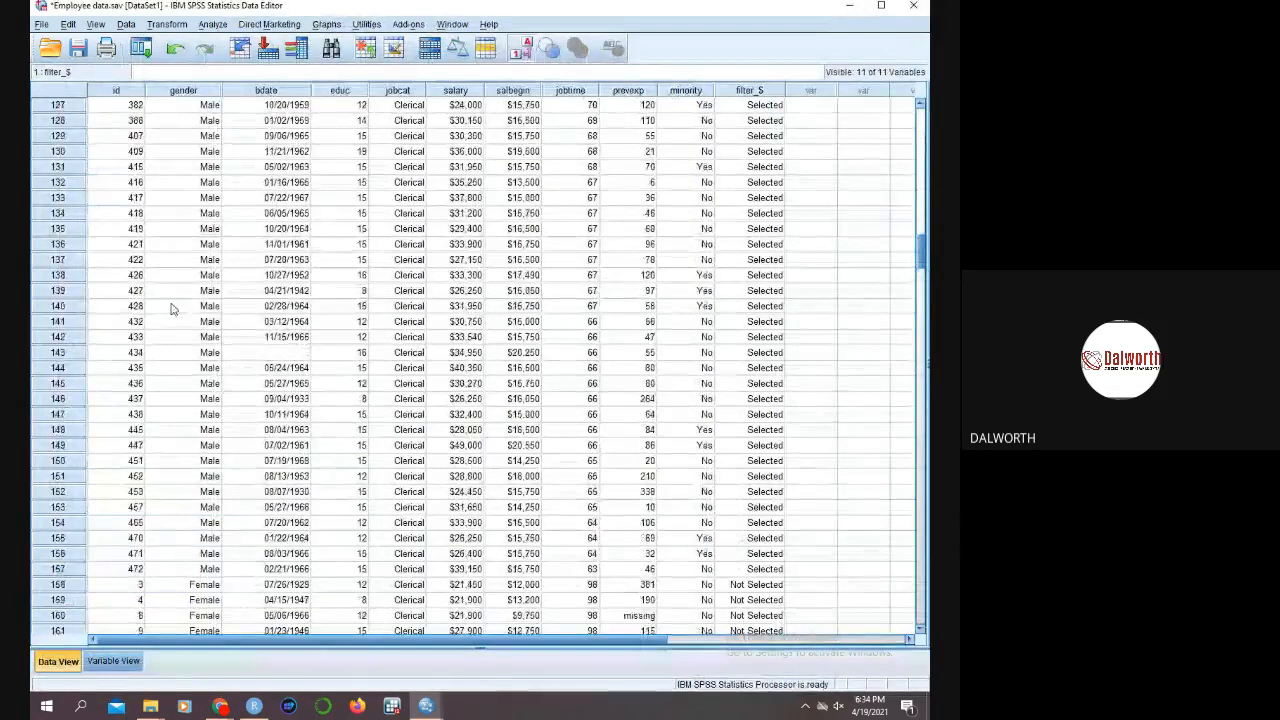
scroll(178, 320, down, 4)
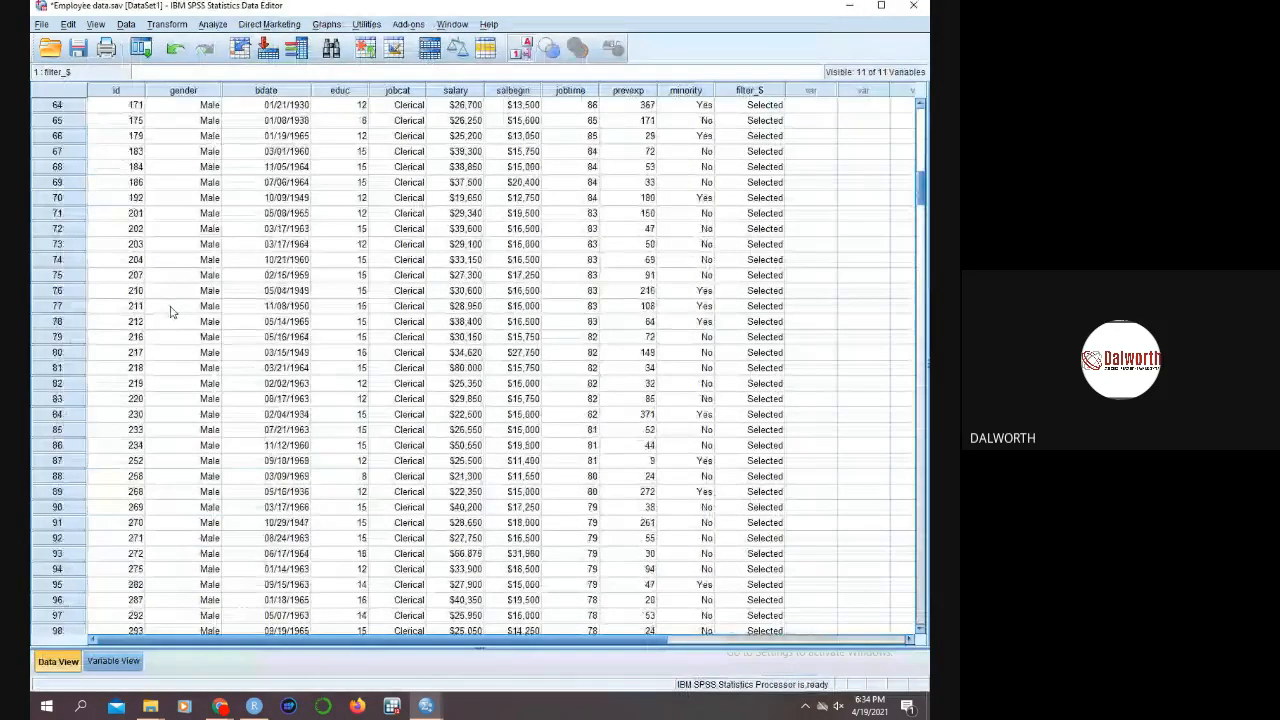
scroll(186, 333, down, 4)
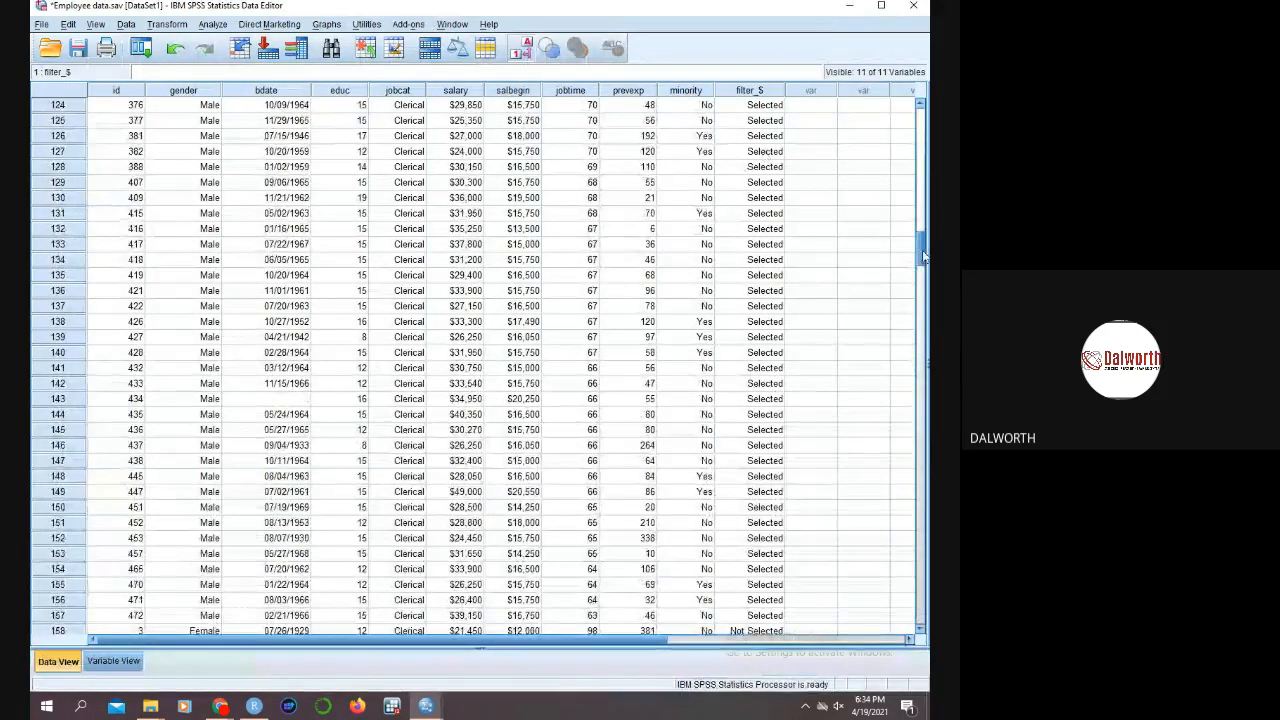
scroll(65, 172, down, 8)
scroll(65, 172, up, 15)
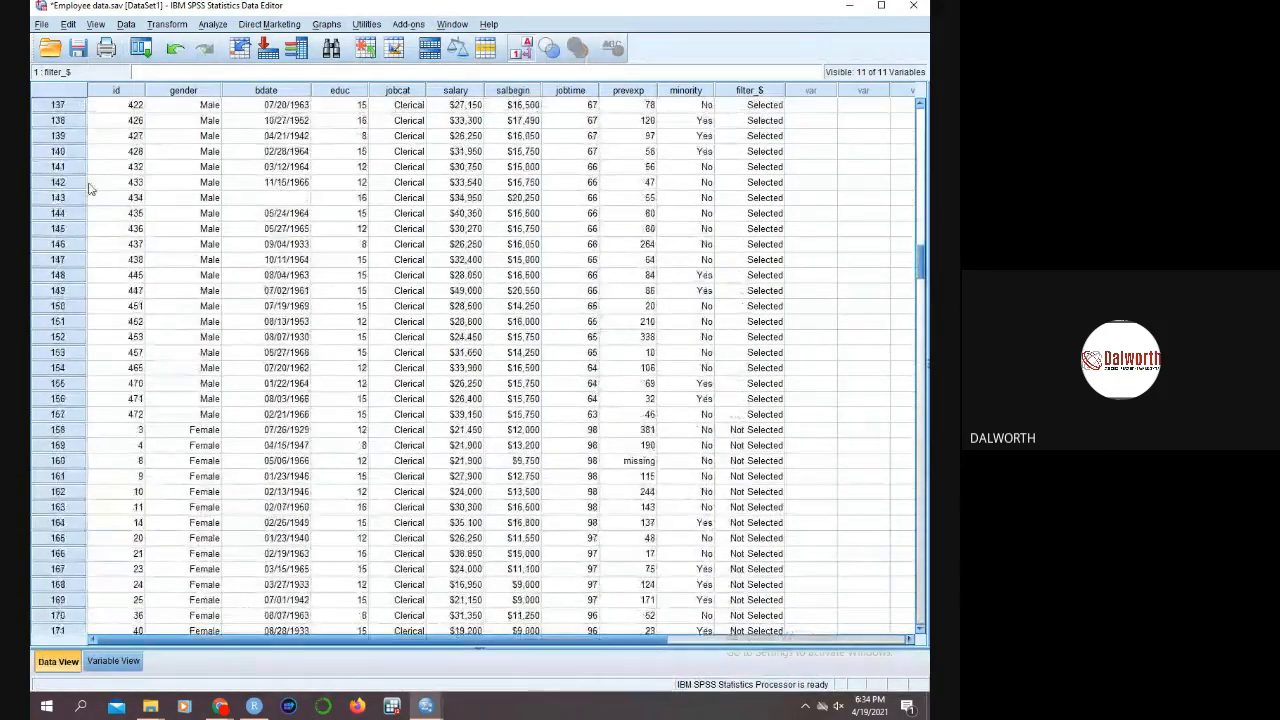
scroll(70, 135, up, 15)
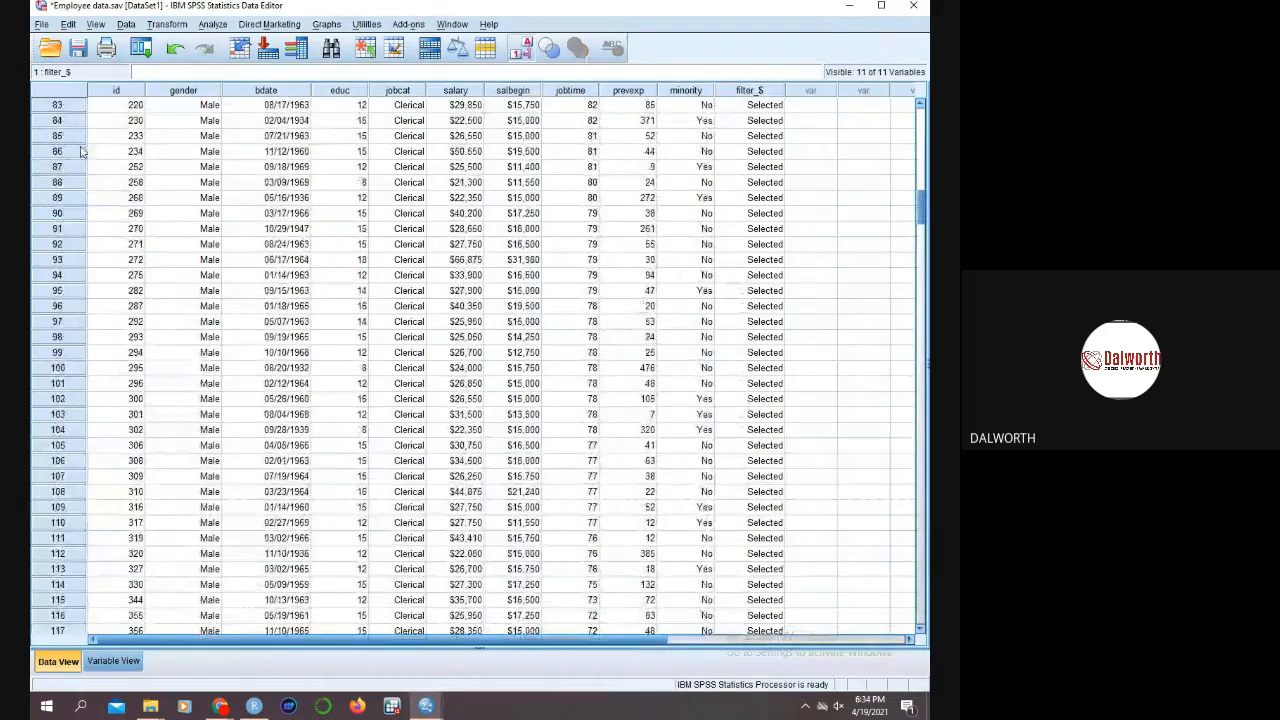
scroll(65, 122, up, 19)
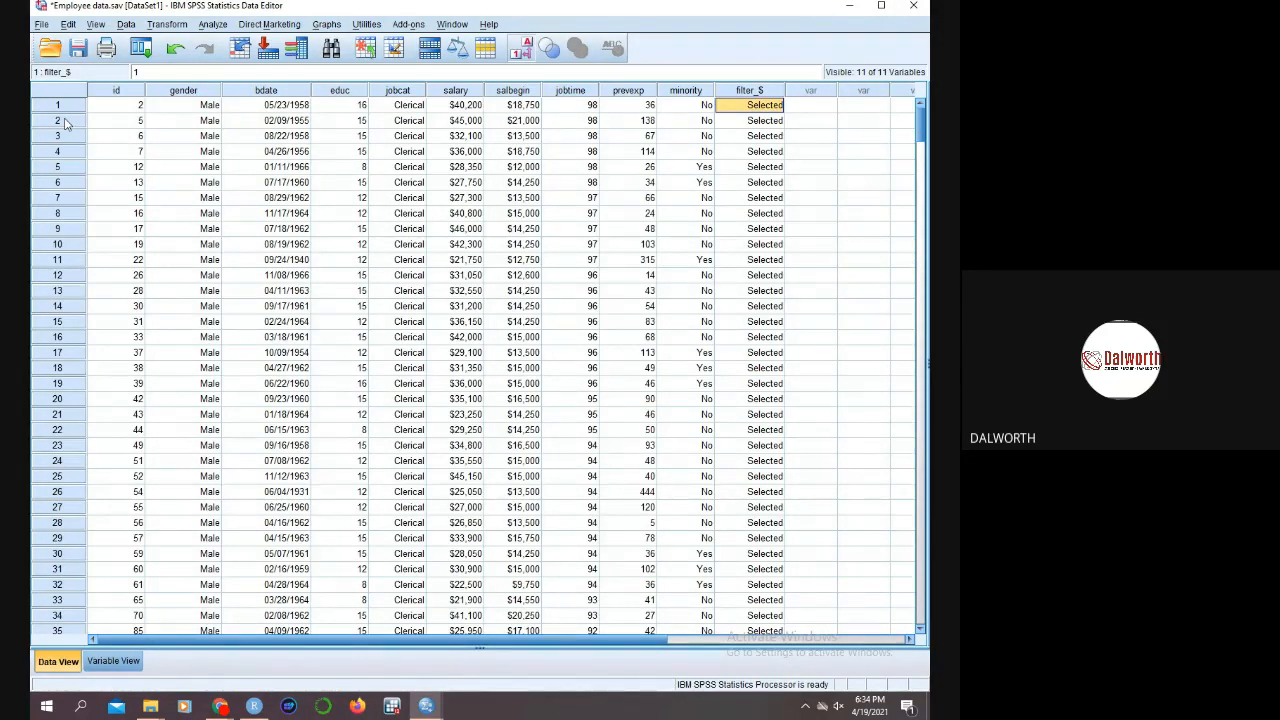
- Split the file with Compare groups based on Gender, sorting the file by the grouping variable
click(127, 24)
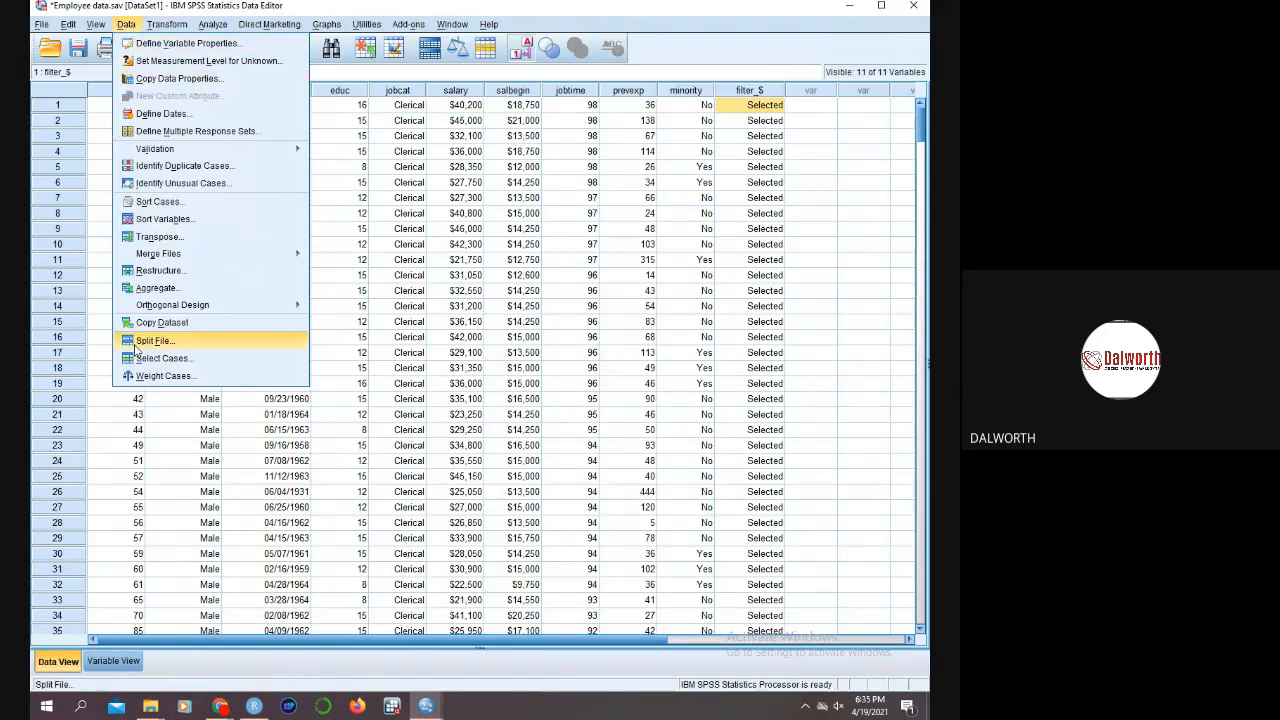
click(152, 342)
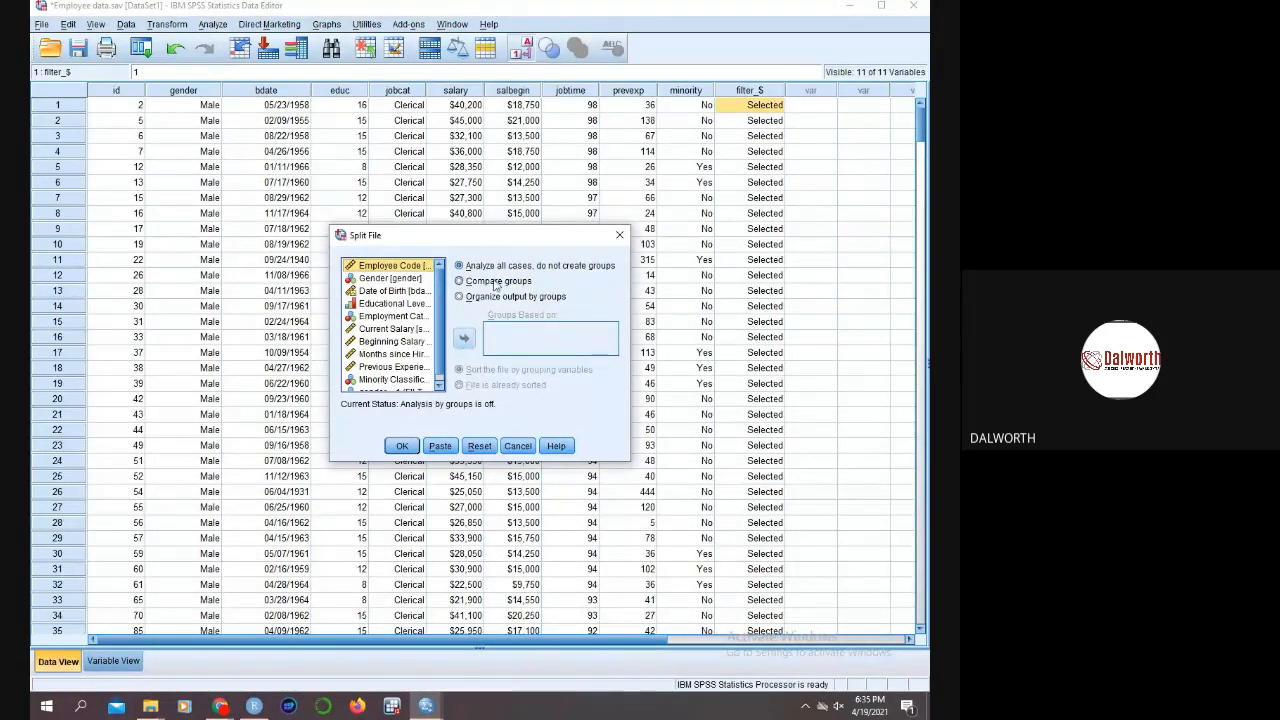
click(459, 281)
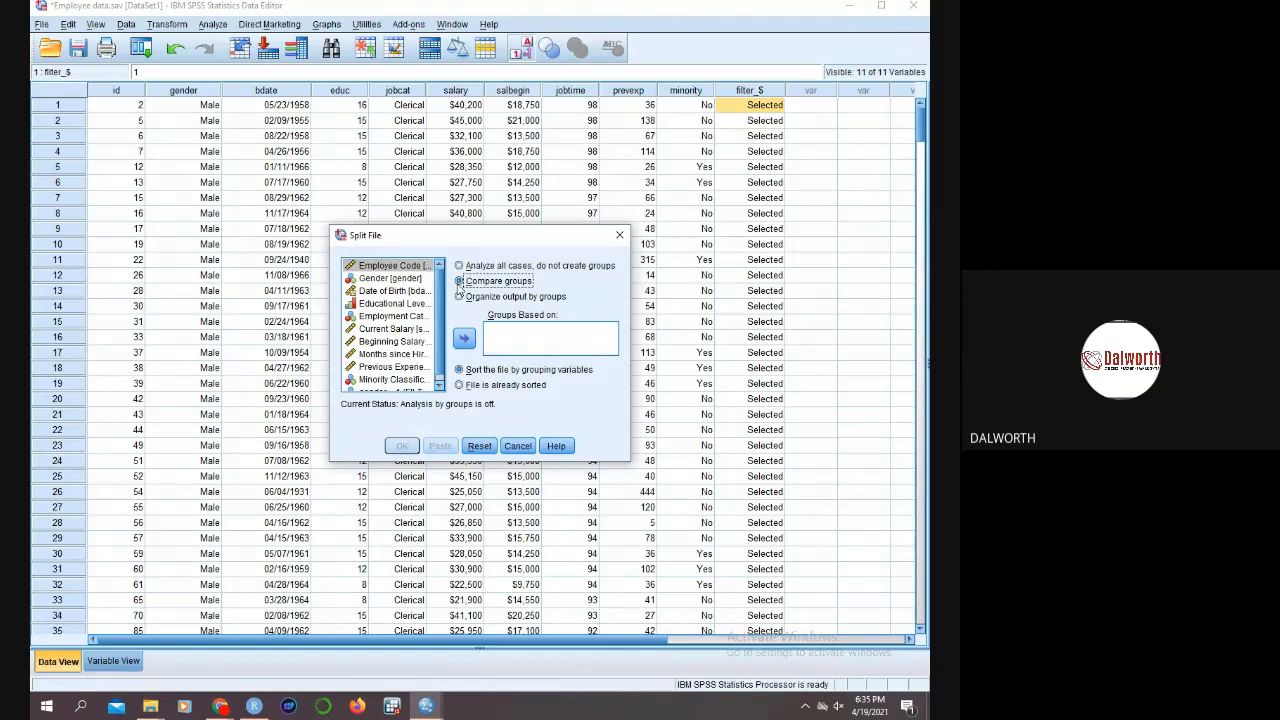
click(368, 279)
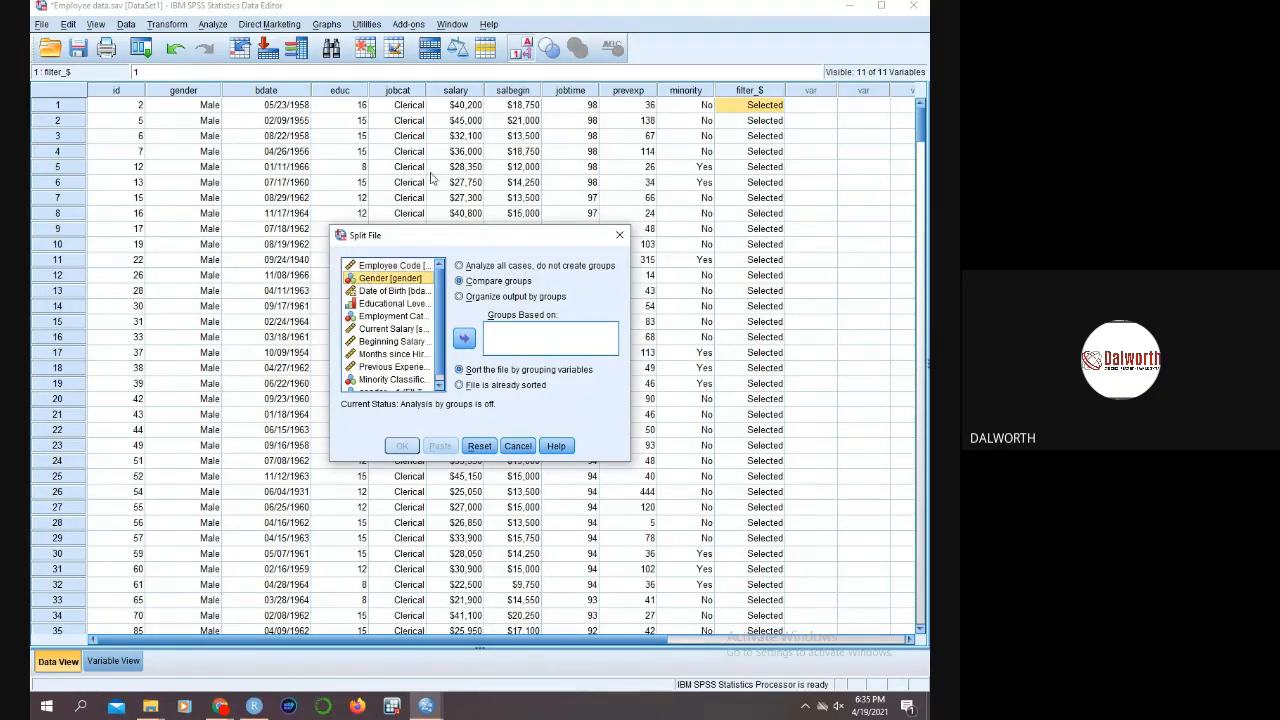
click(464, 340)
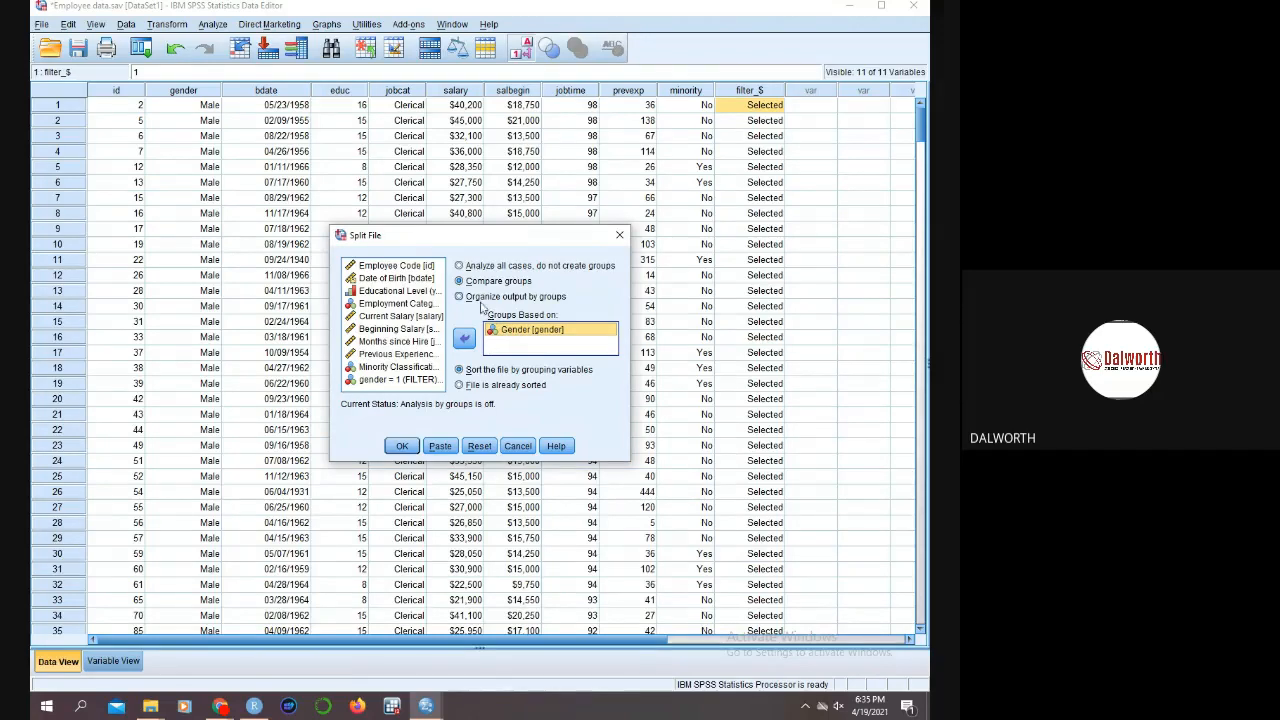
click(402, 446)
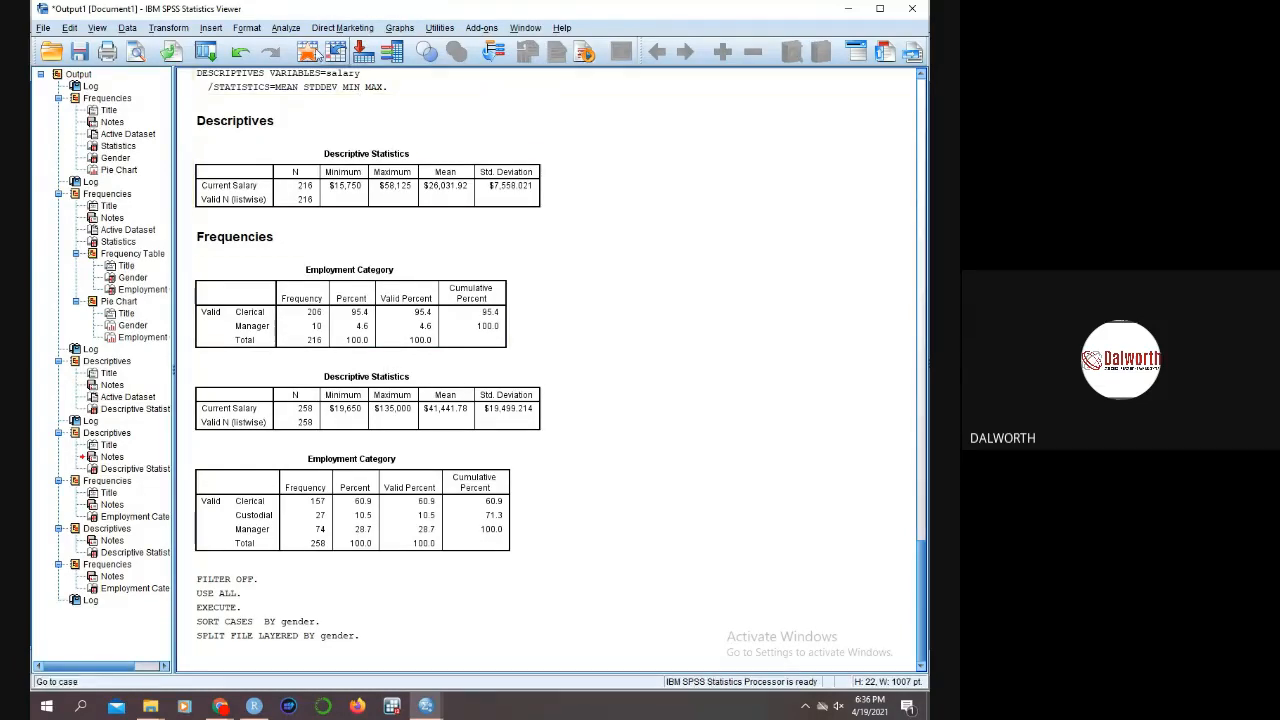
- Run Descriptives on the salary variable for the file split by gender
click(286, 27)
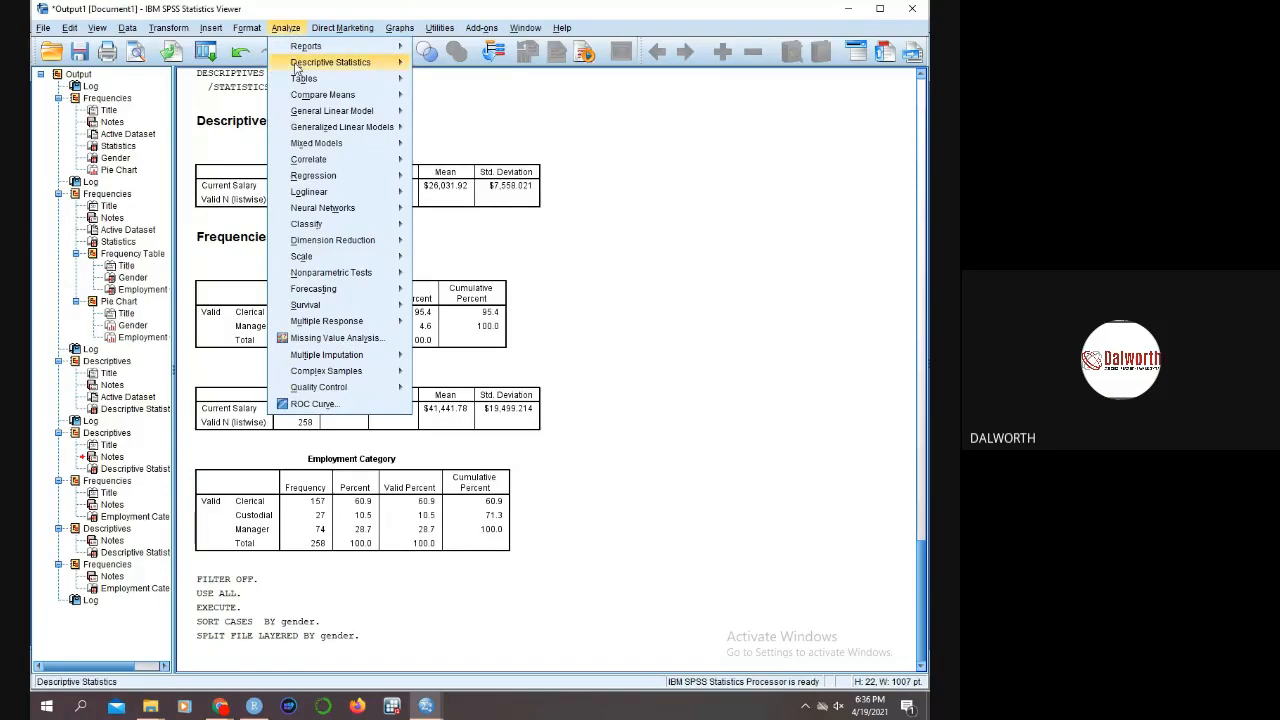
mouse_move(297, 67)
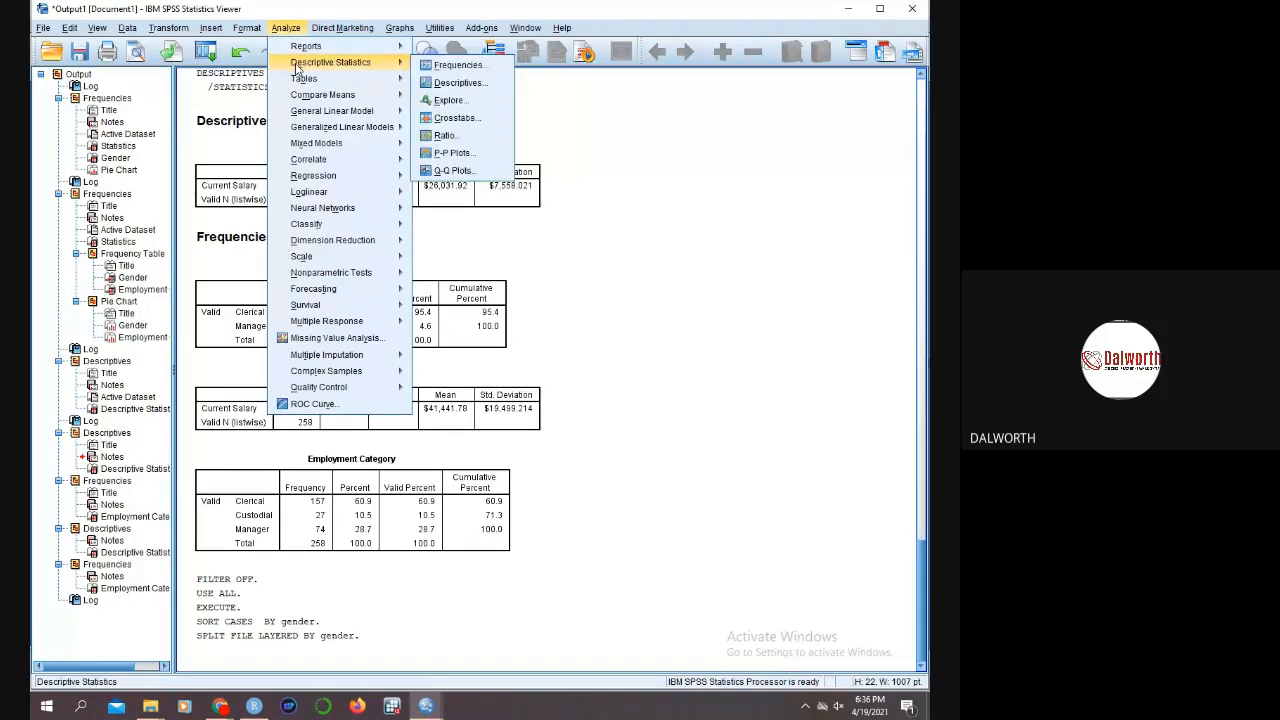
click(460, 83)
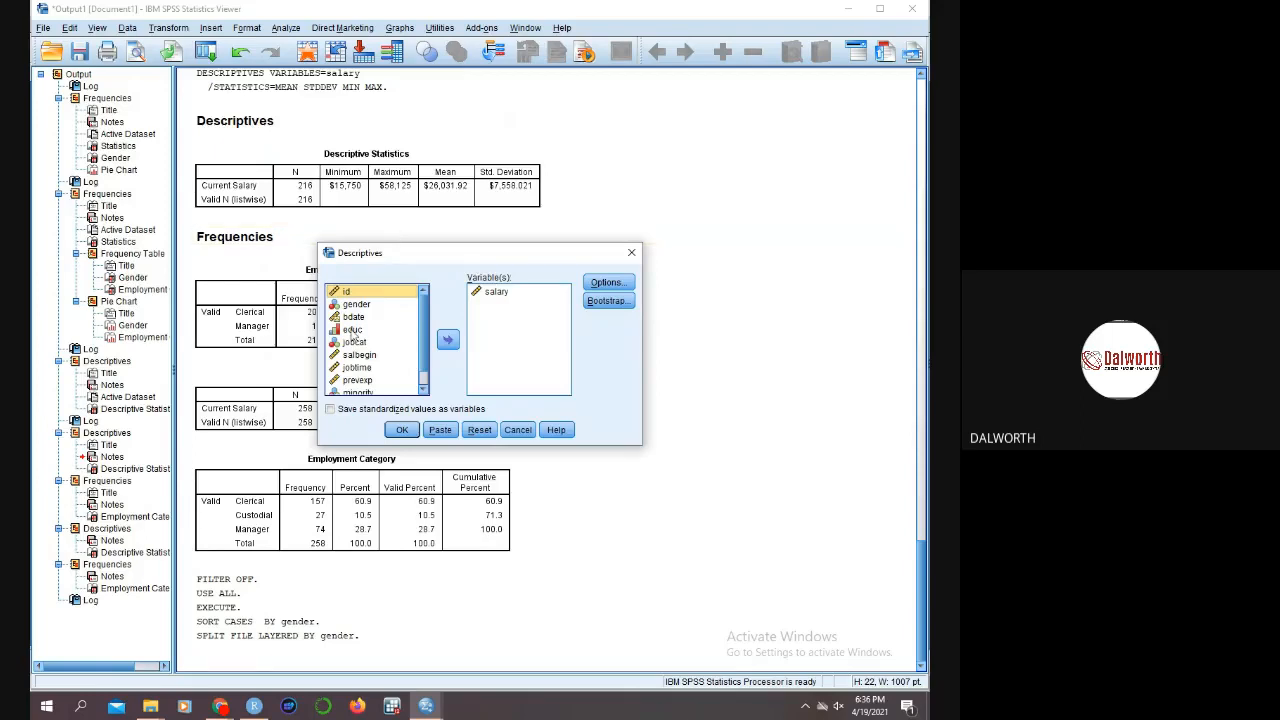
click(401, 430)
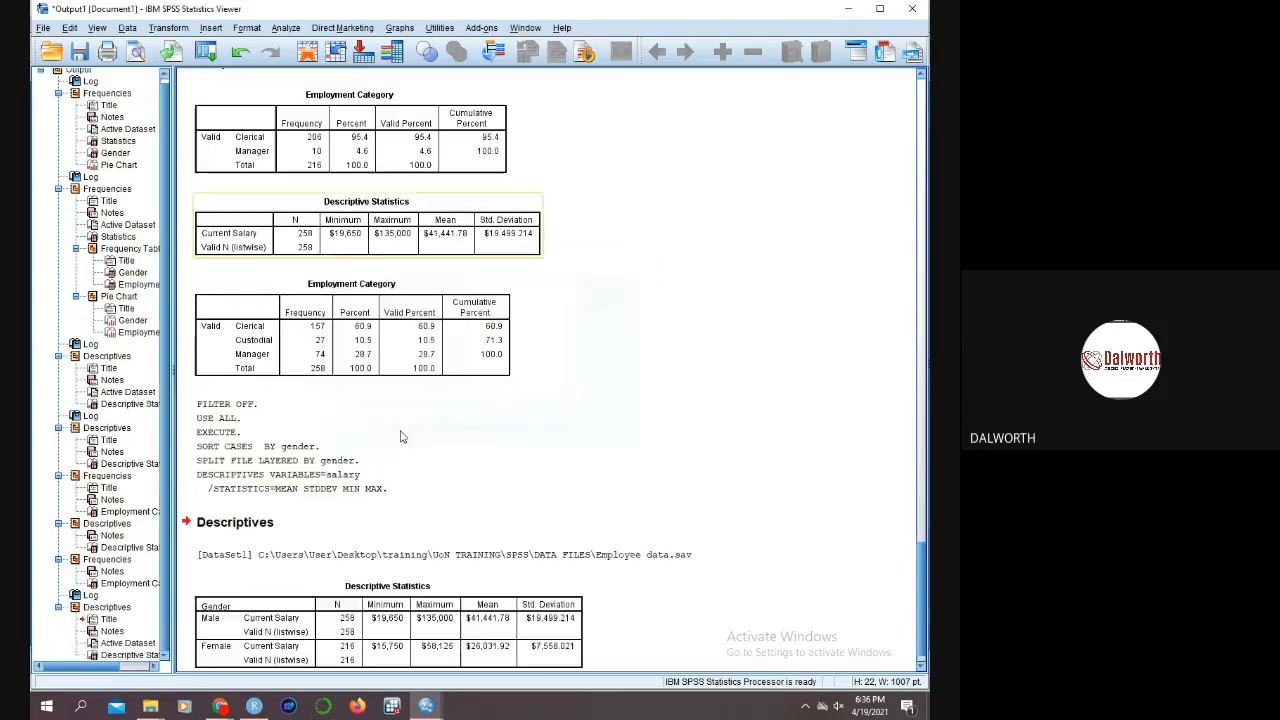
scroll(400, 435, down, 1)
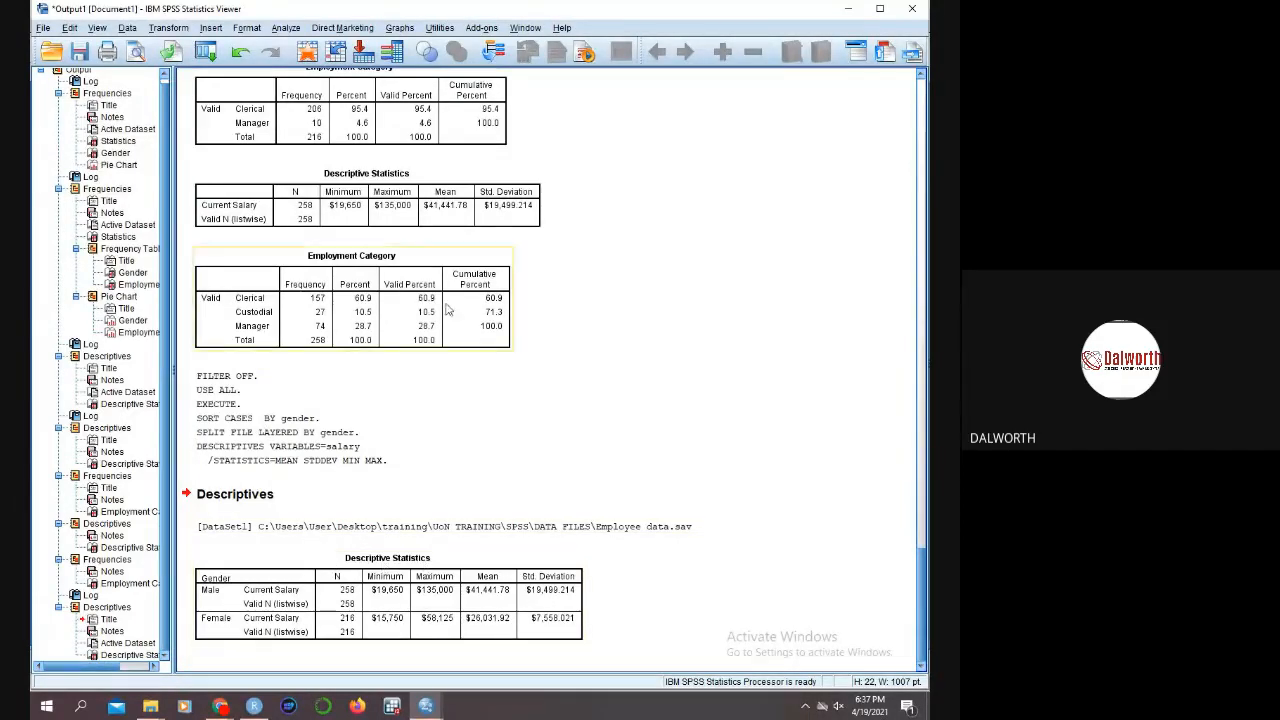
- Run Frequencies on Employment Category with frequency tables displayed for the file split by gender
click(286, 27)
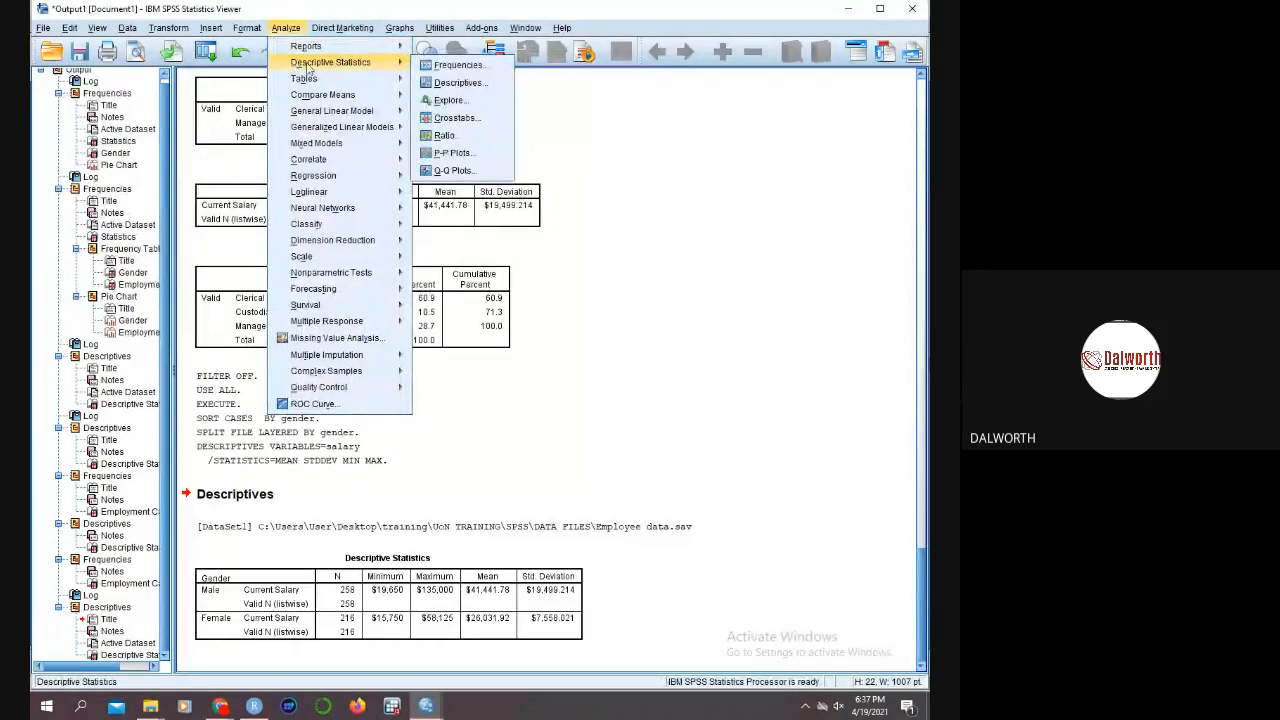
click(452, 65)
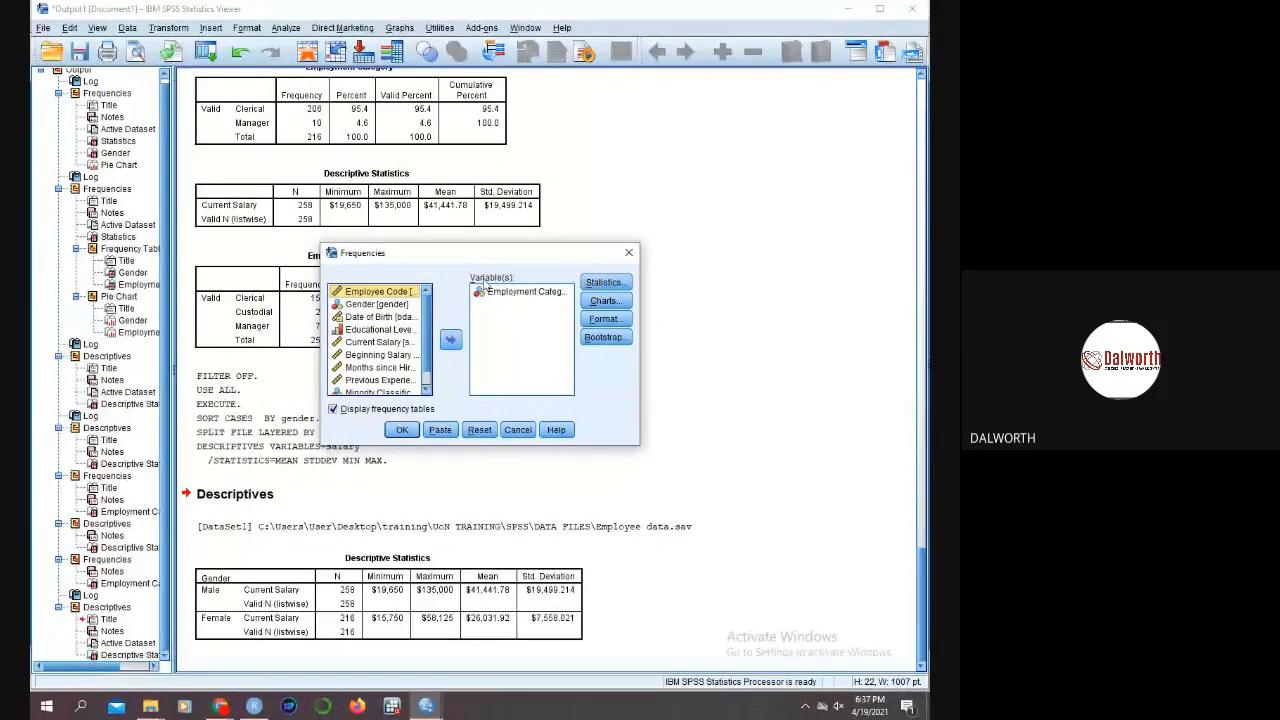
click(402, 430)
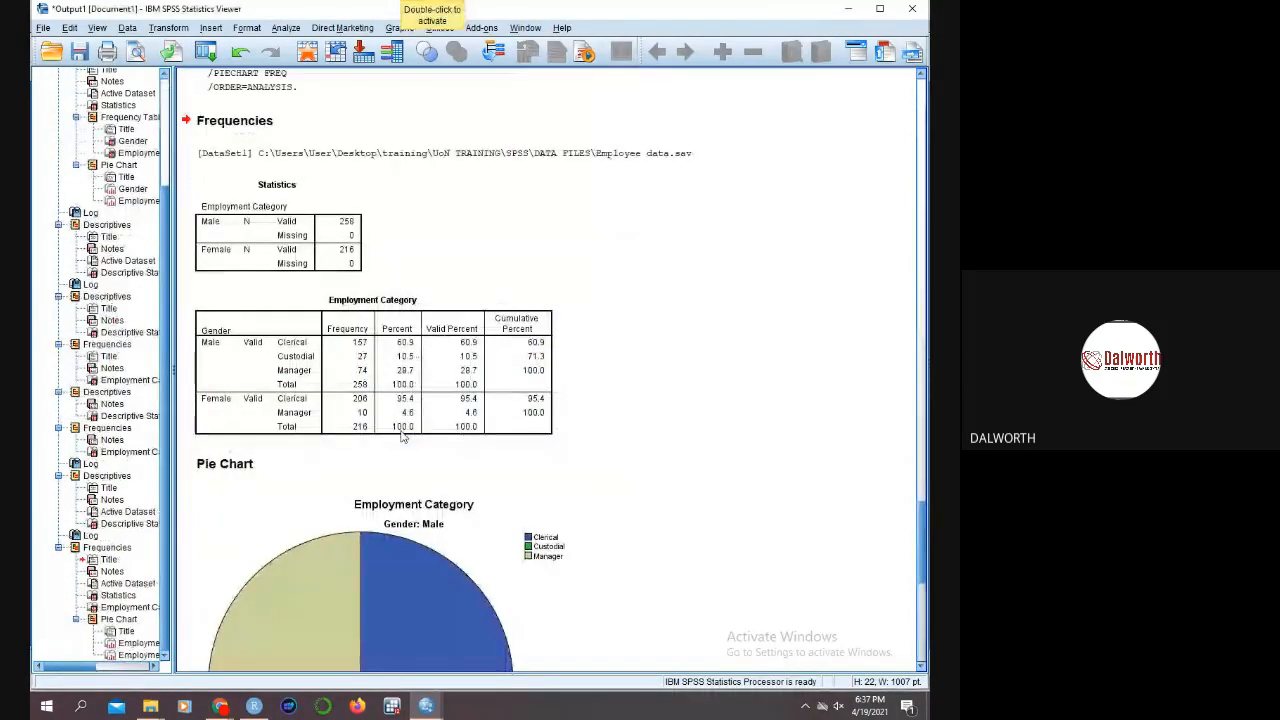
- Examine the Employment Category table and the male and female pie charts, along with the split salary Descriptives above them
scroll(340, 397, up, 1)
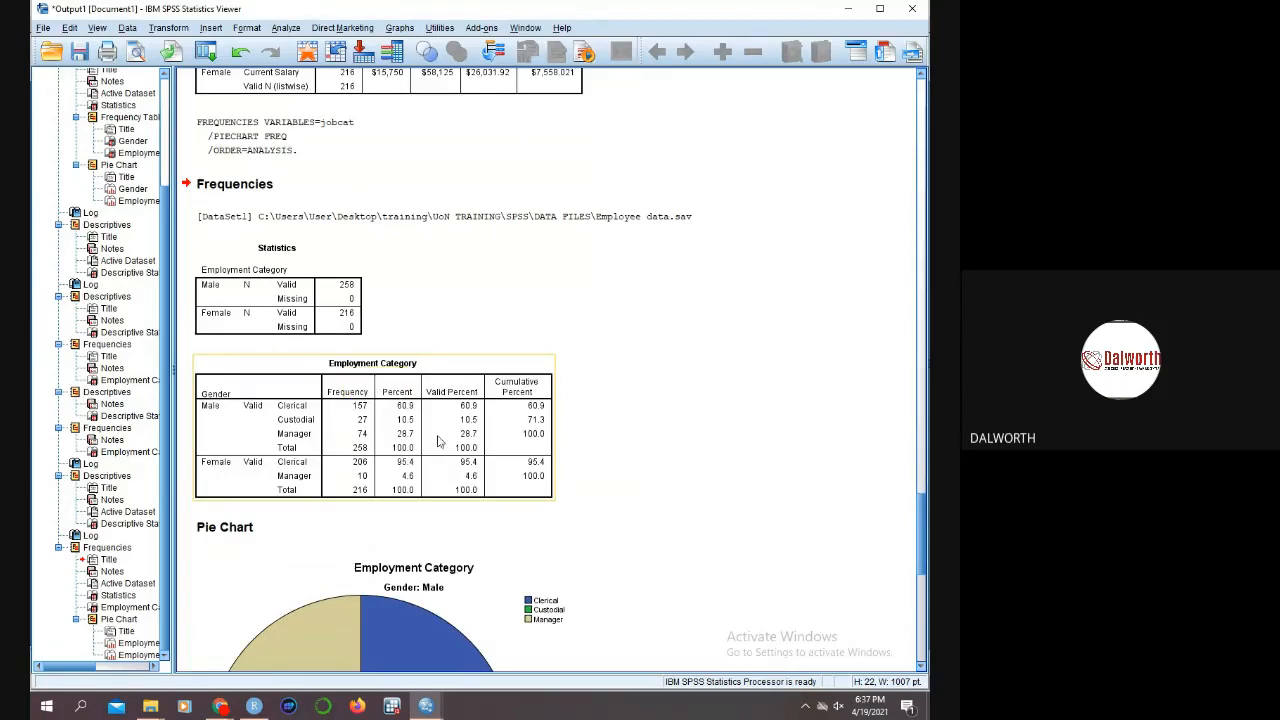
scroll(436, 465, down, 2)
scroll(437, 450, down, 4)
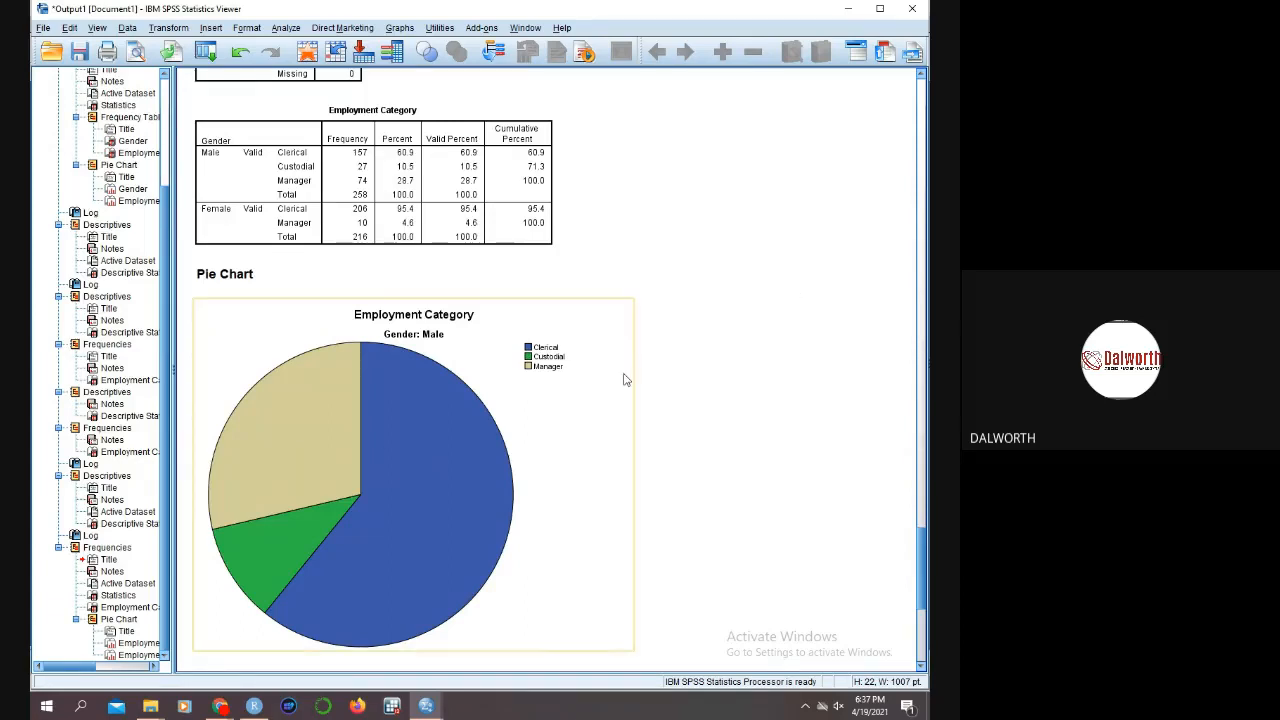
scroll(624, 379, down, 5)
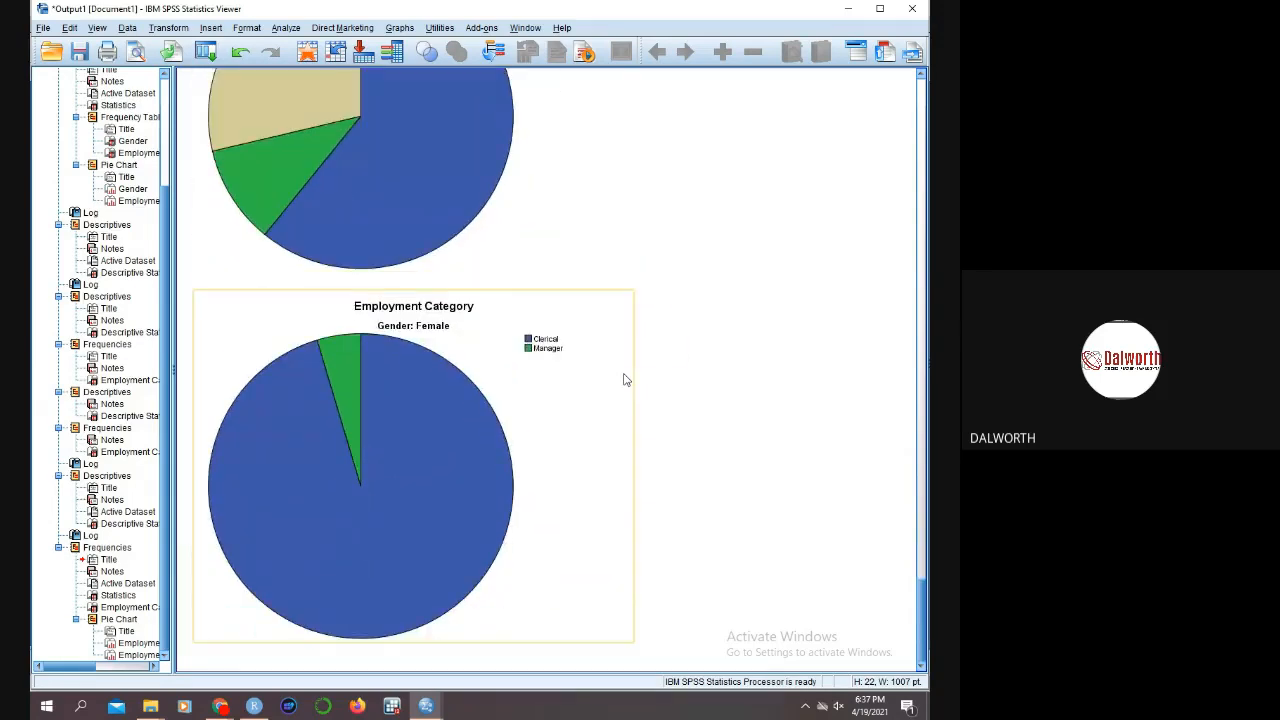
scroll(624, 379, up, 15)
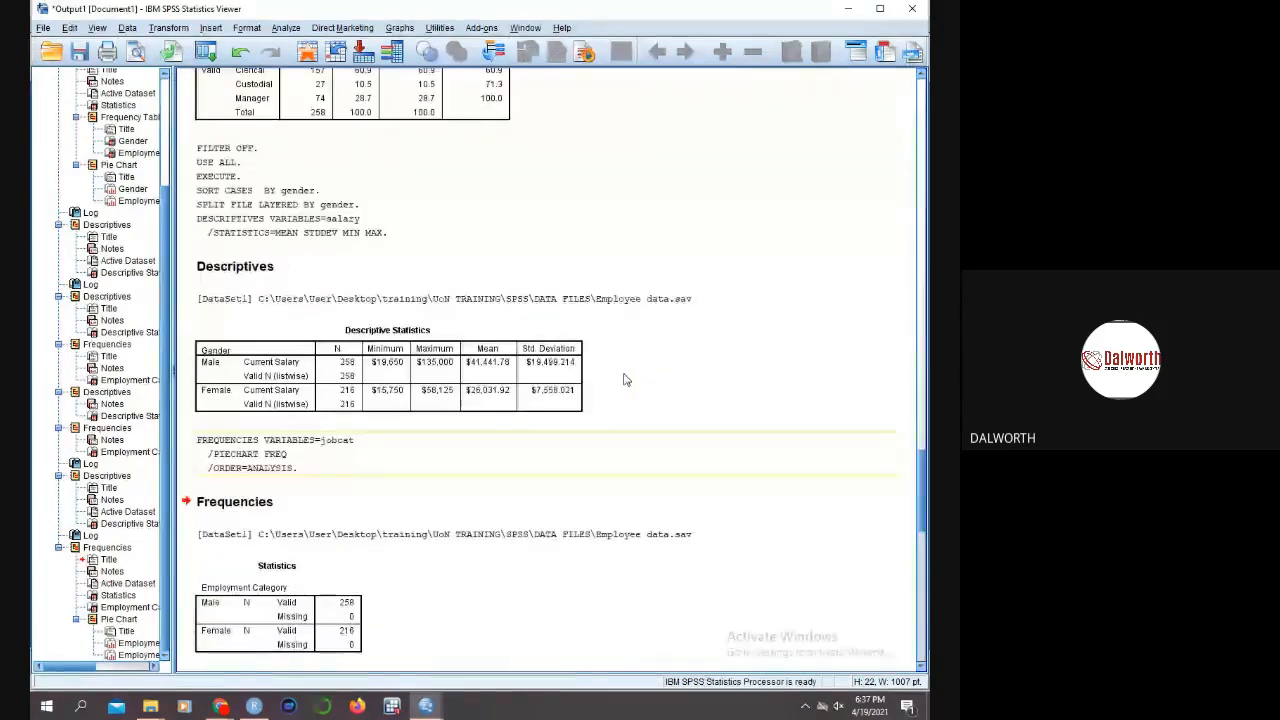
scroll(624, 379, down, 5)
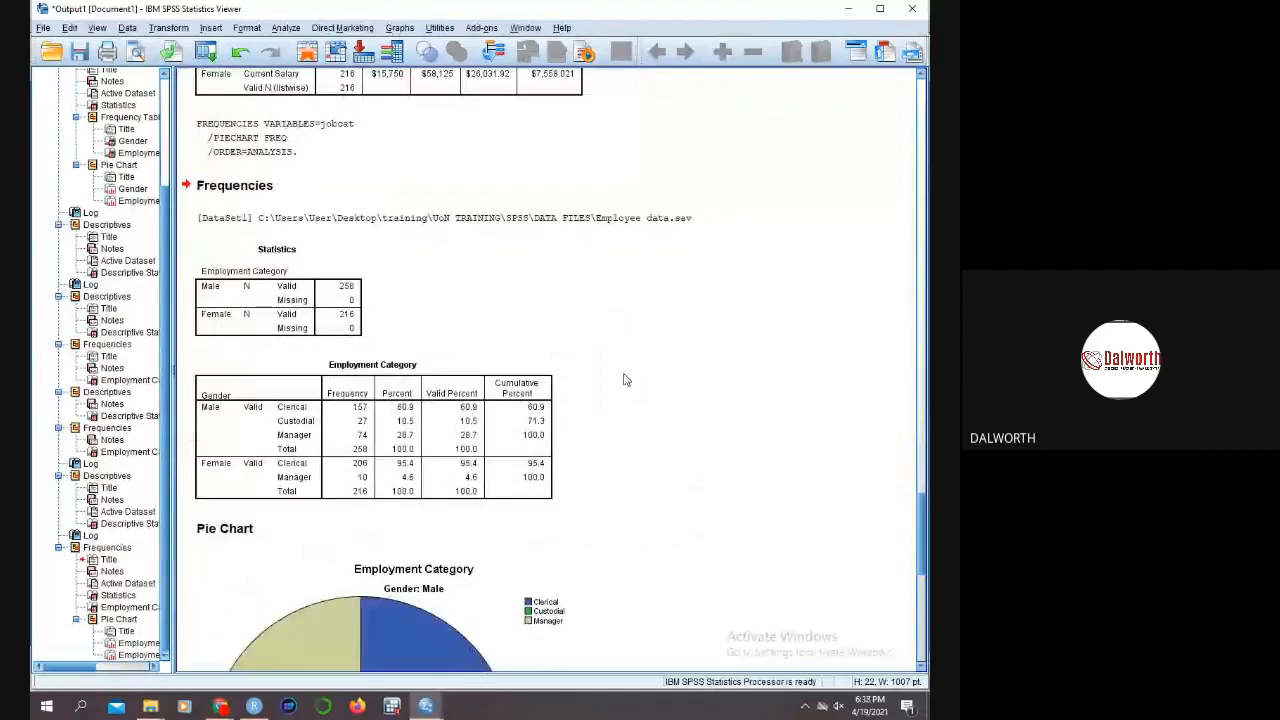
- Review the earlier output back to the first Gender frequency table, and return to the employee data
scroll(624, 379, up, 1)
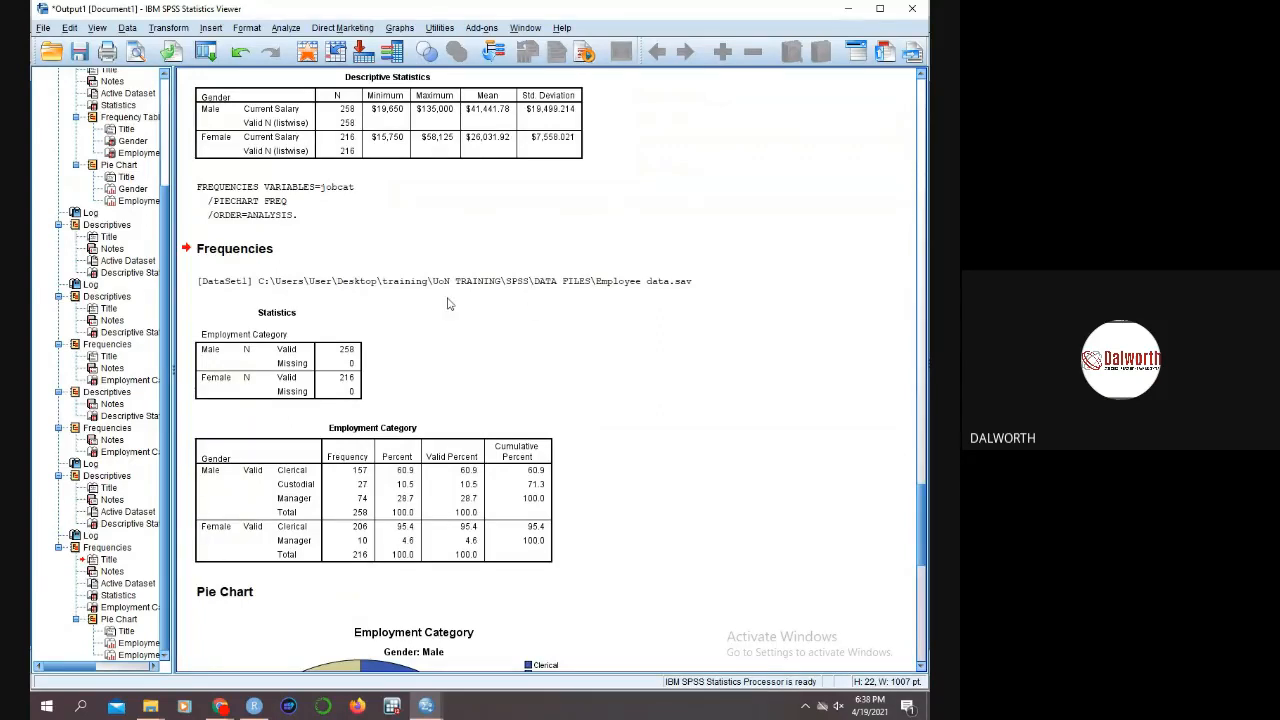
scroll(416, 311, up, 15)
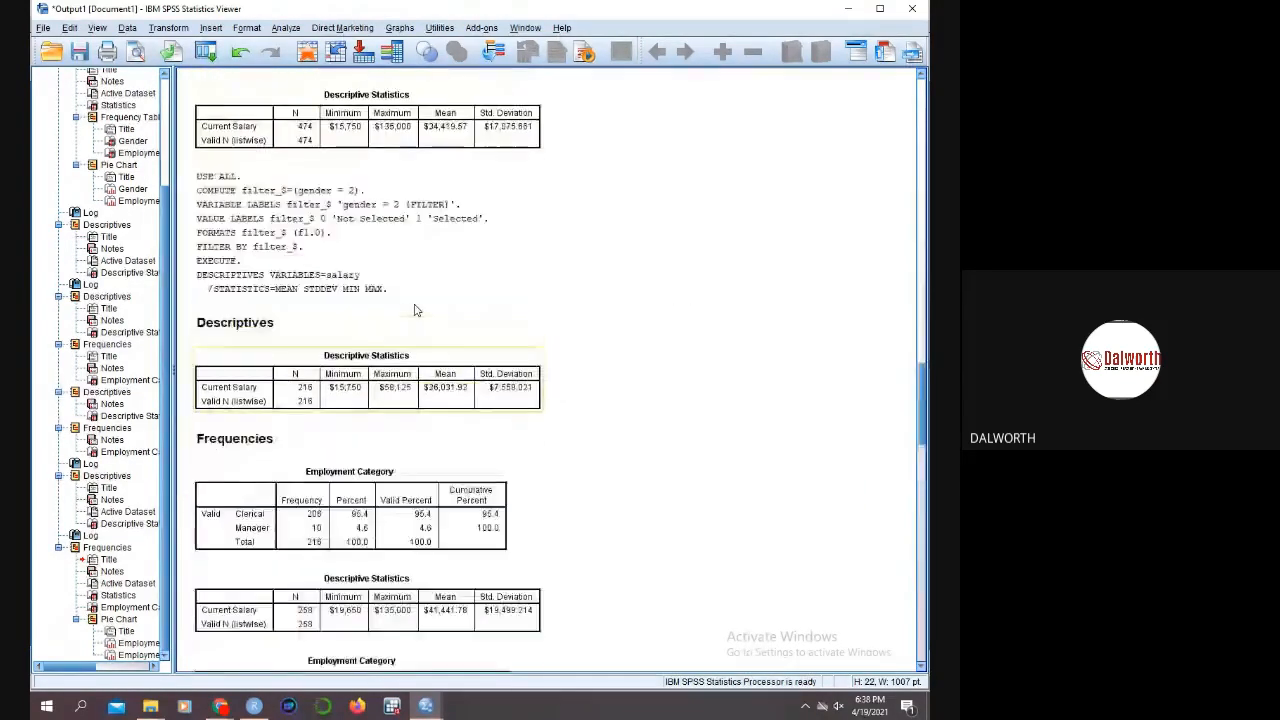
scroll(416, 311, up, 20)
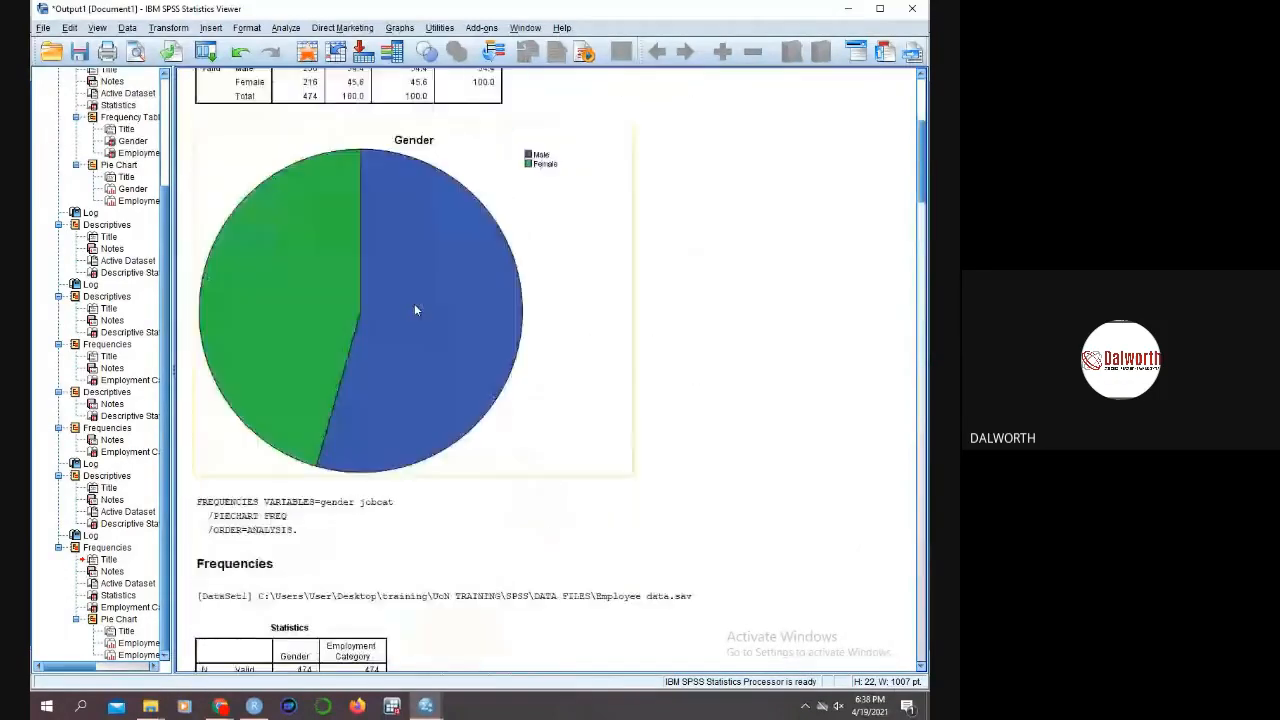
scroll(416, 311, up, 1)
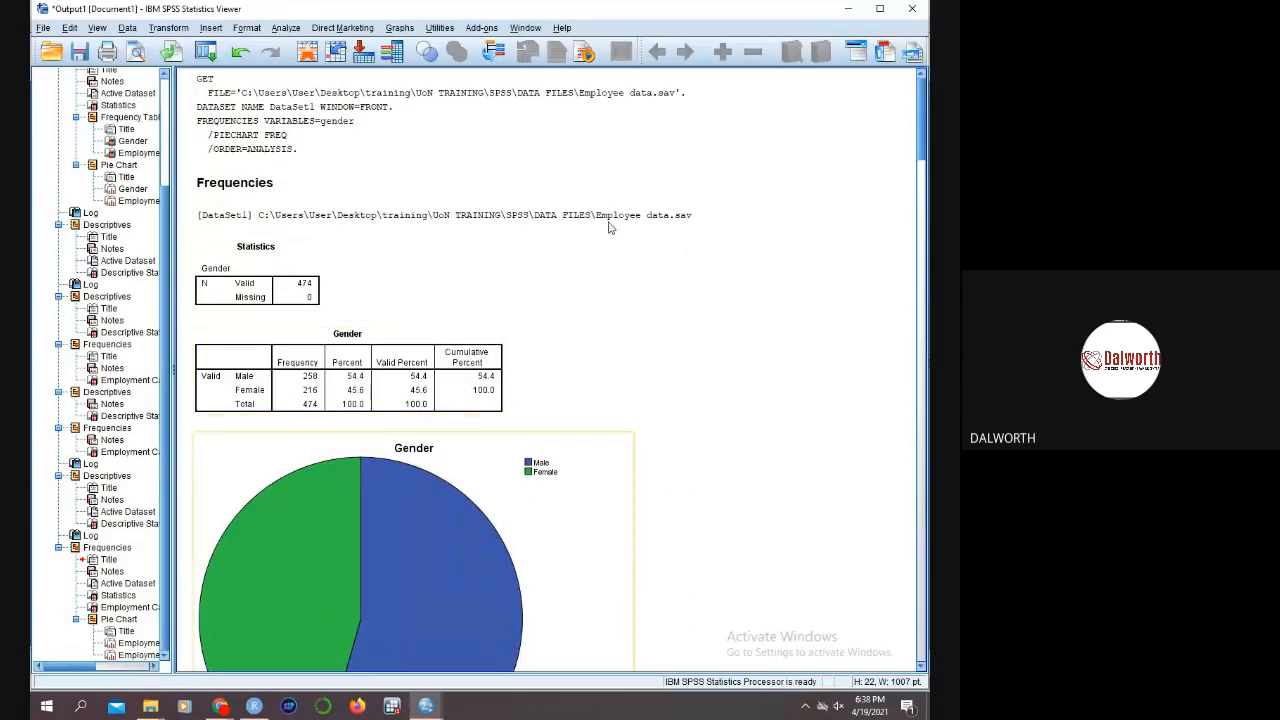
click(847, 12)
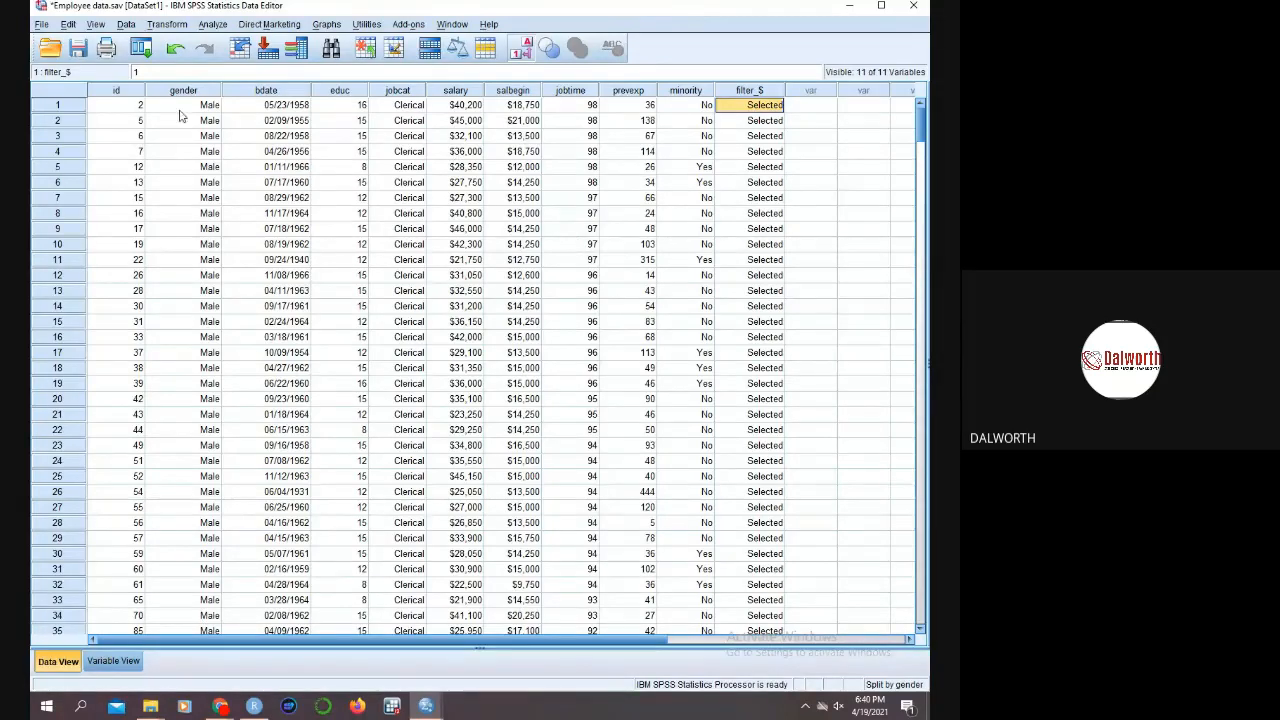
- Begin computing a numeric target variable named experience with the label "previous experience in years"
click(181, 27)
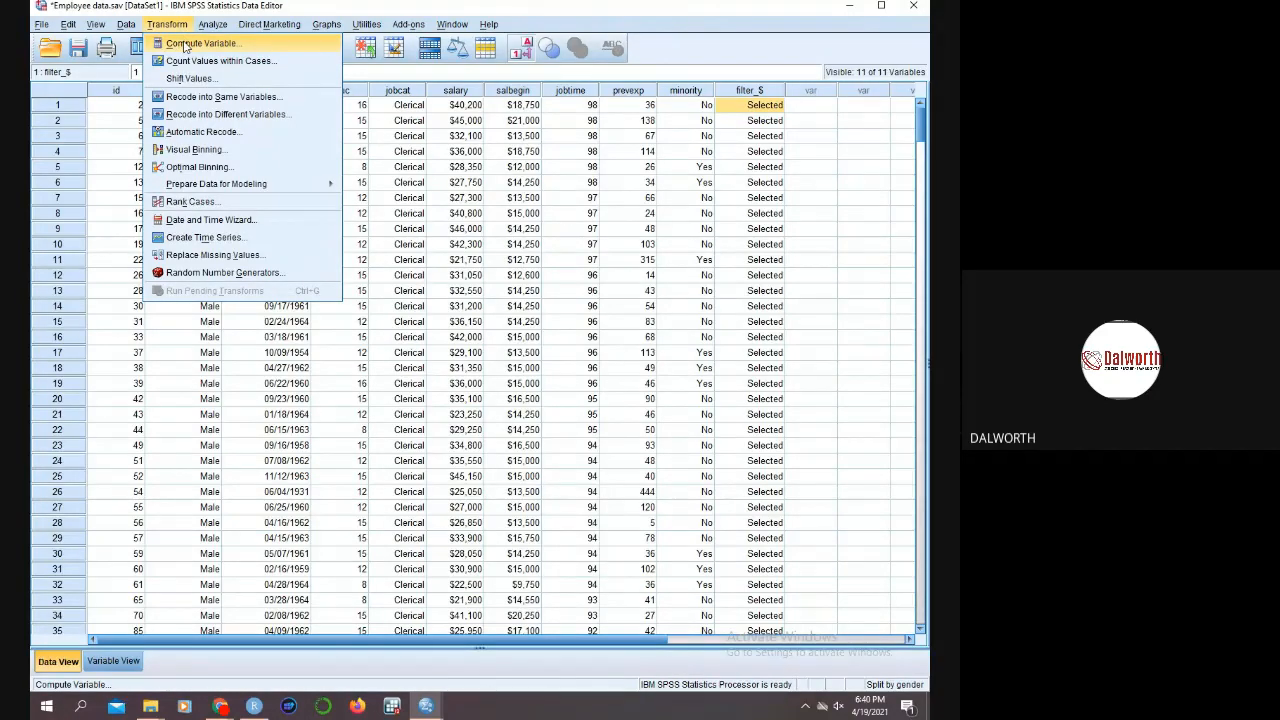
click(185, 45)
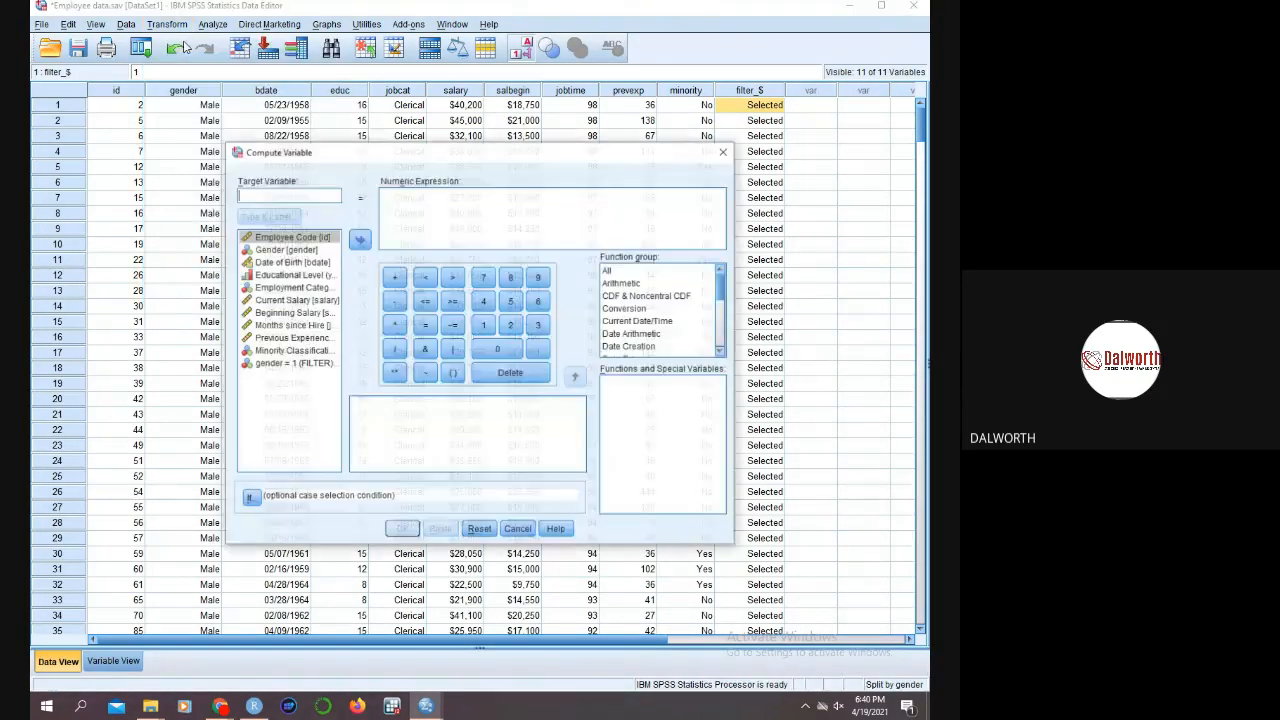
click(244, 195)
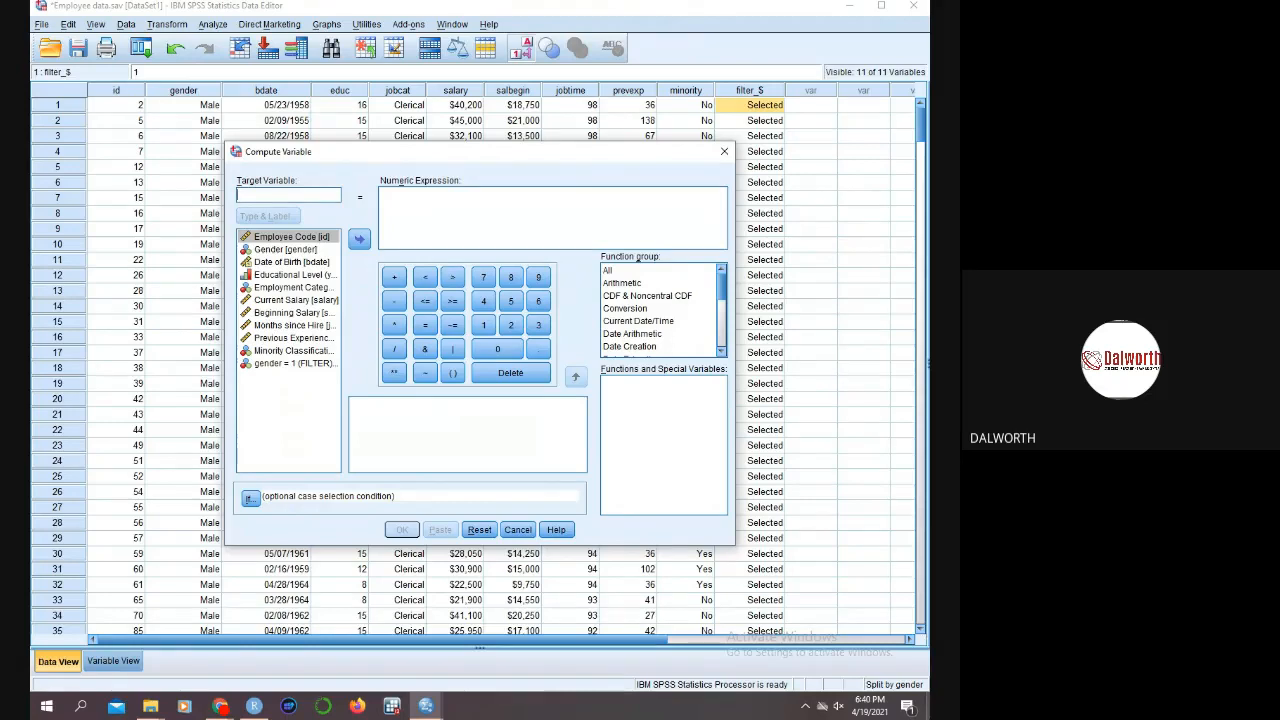
text(ex)
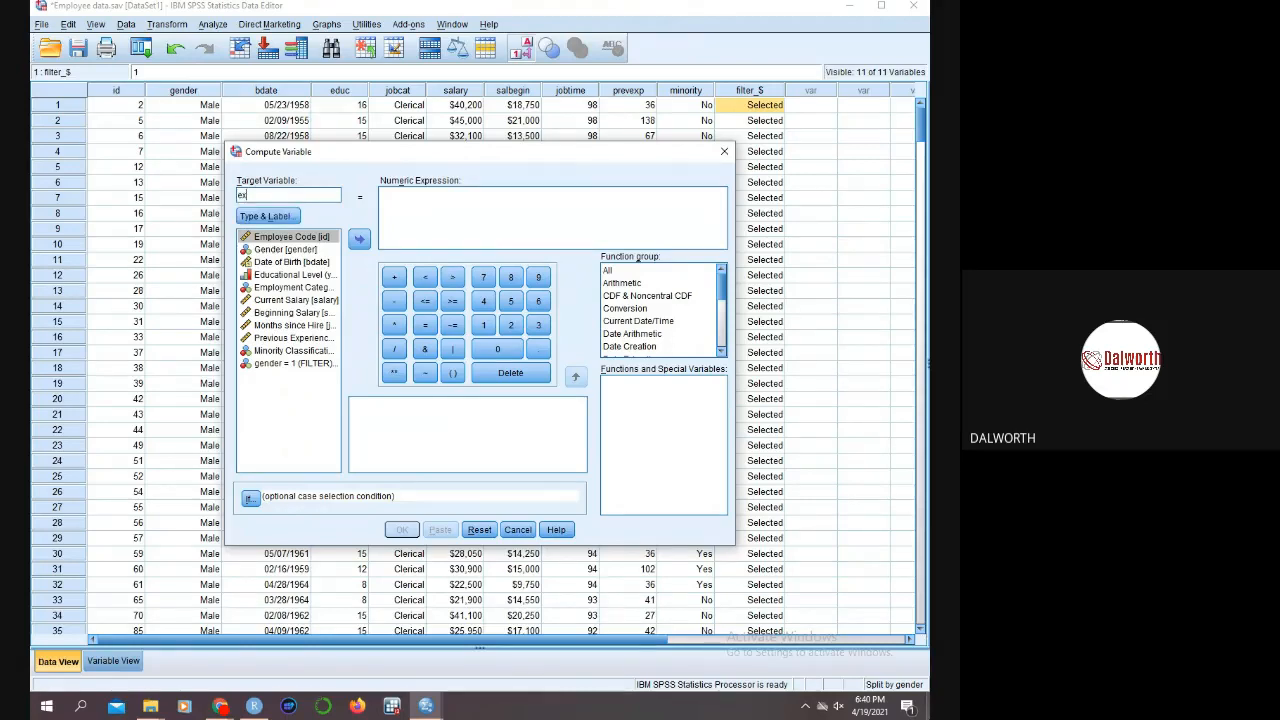
text(perience)
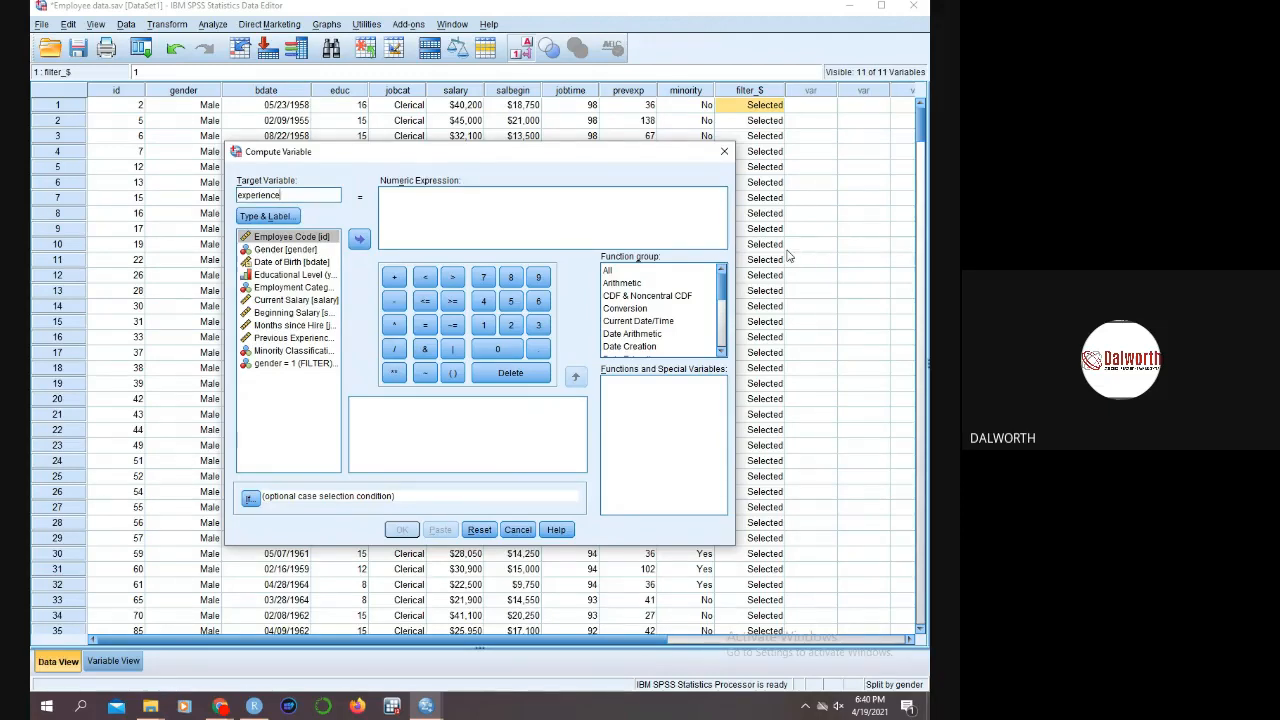
click(279, 218)
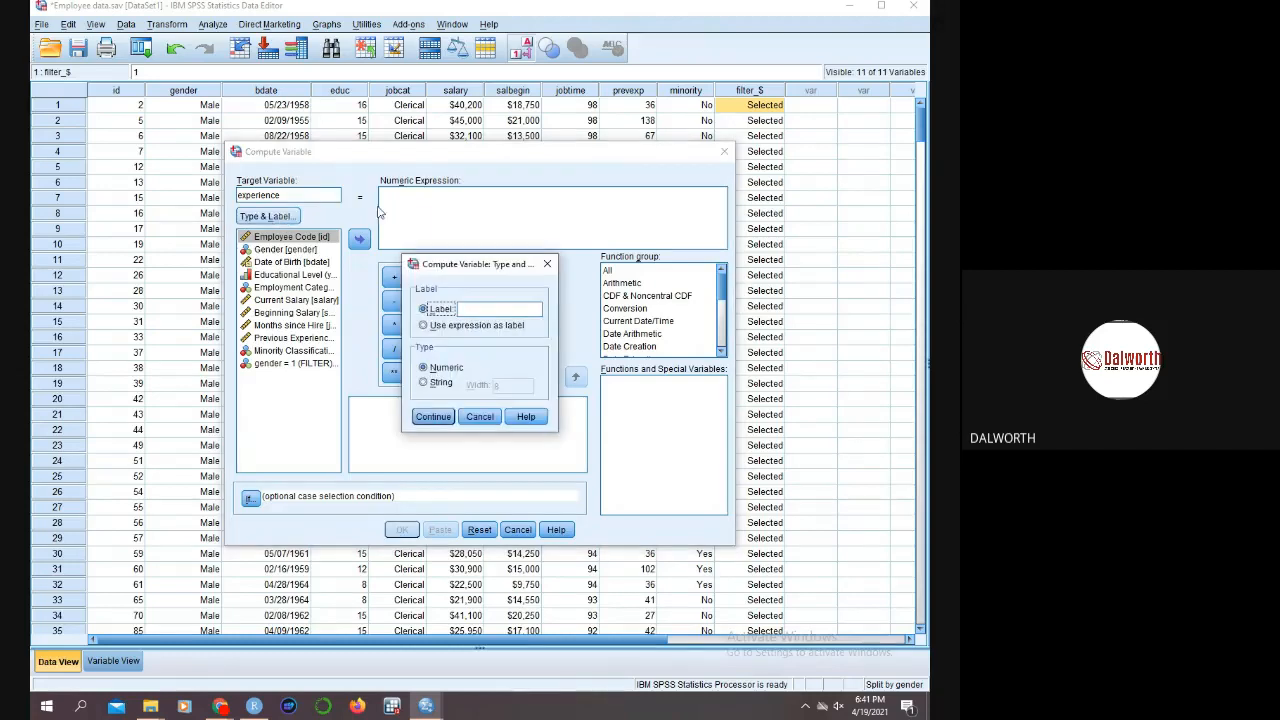
click(462, 310)
text(previo)
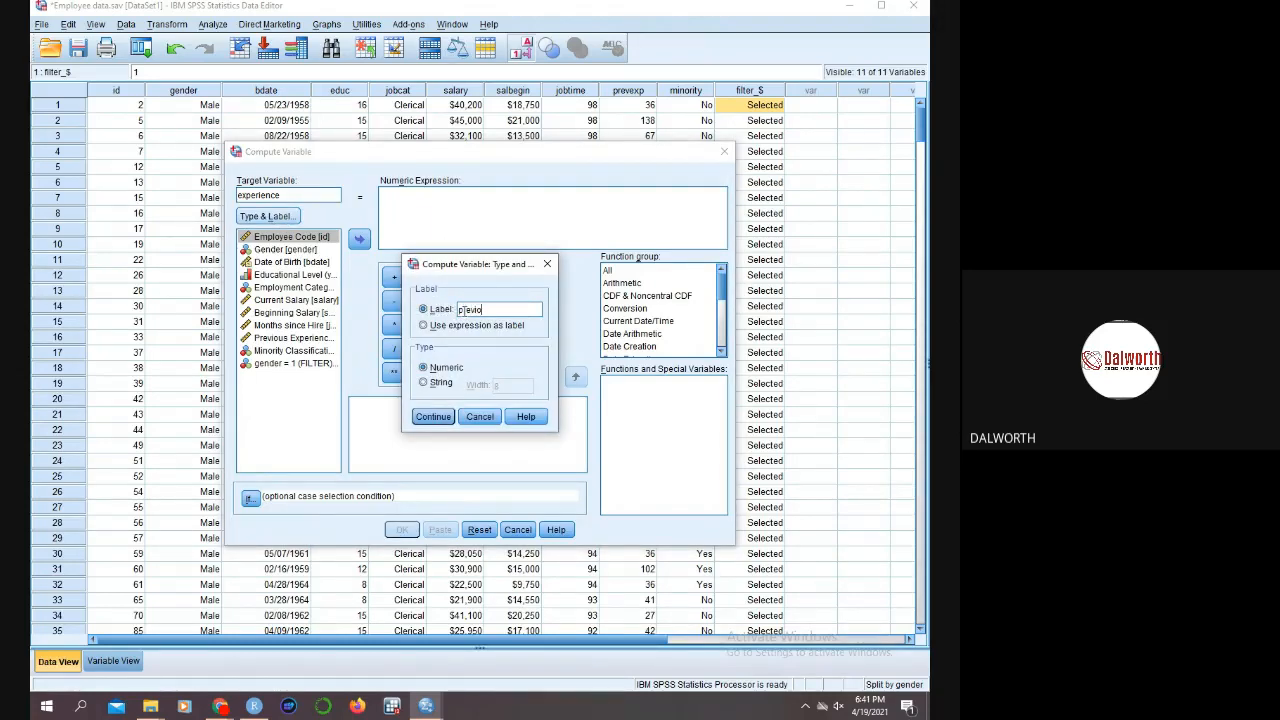
text(us experience in years)
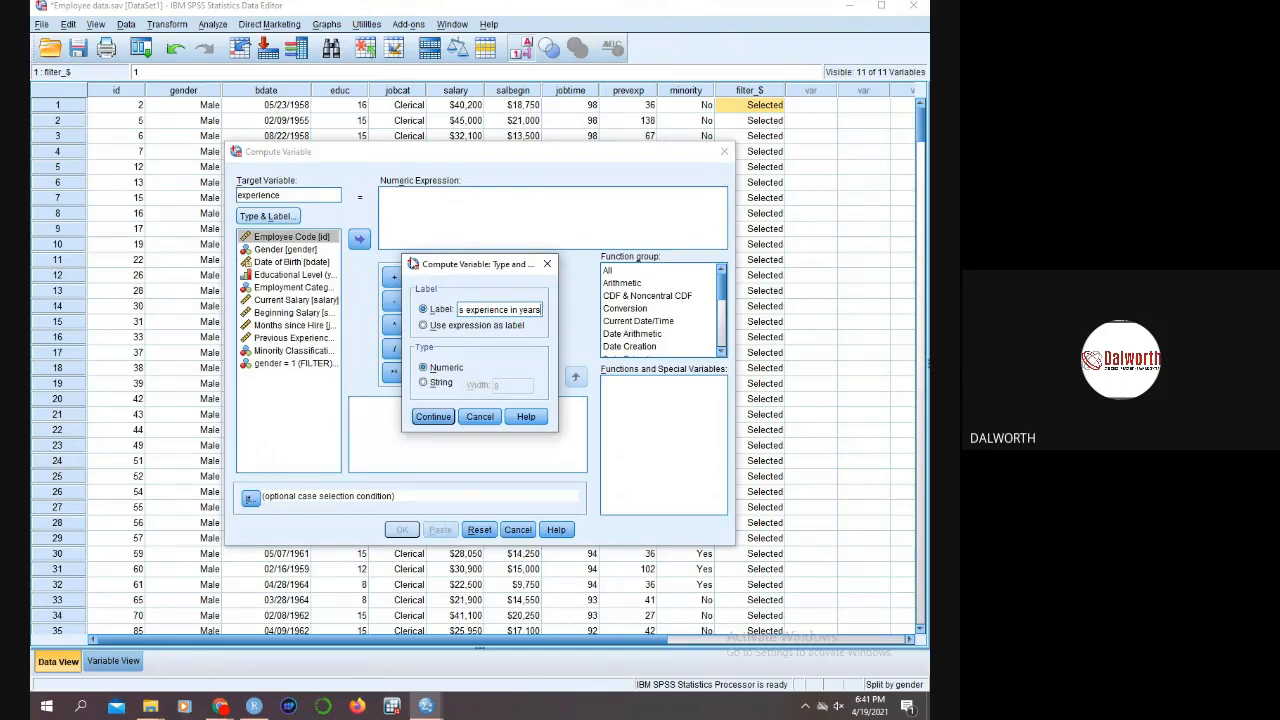
click(427, 419)
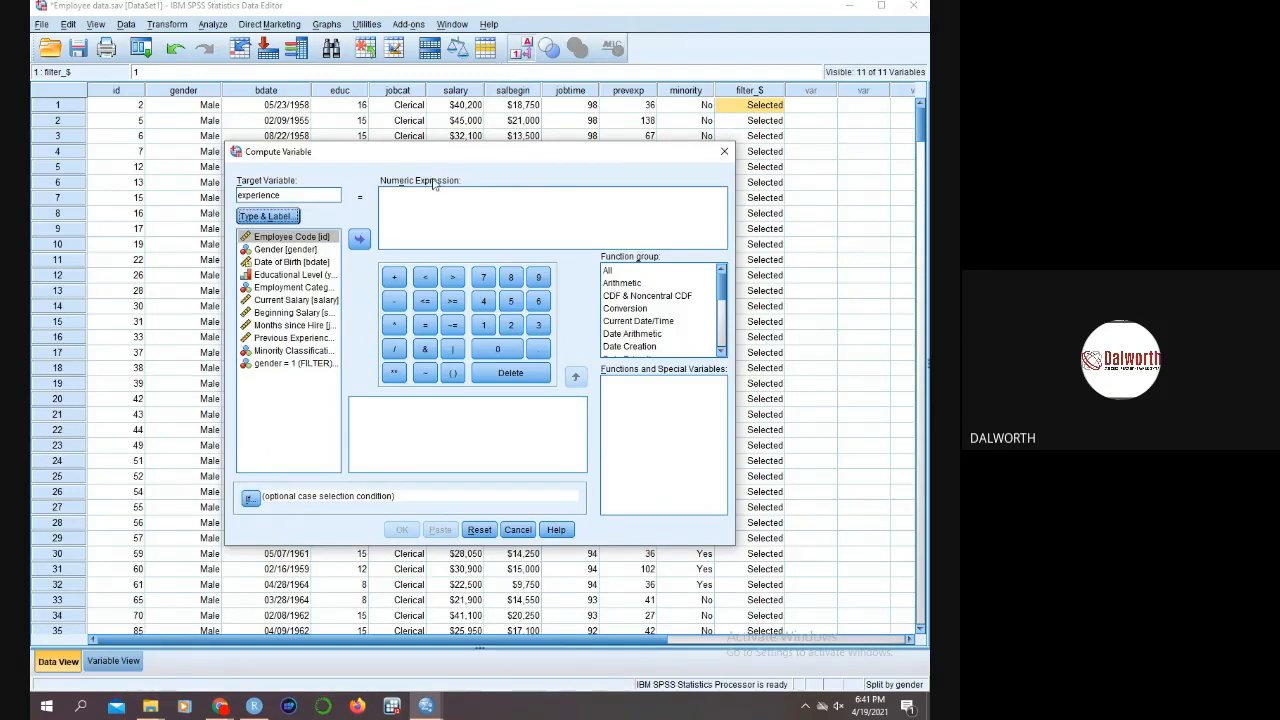
- Compute experience with the expression prevexp / 12 and return to the data to check the new column
click(287, 340)
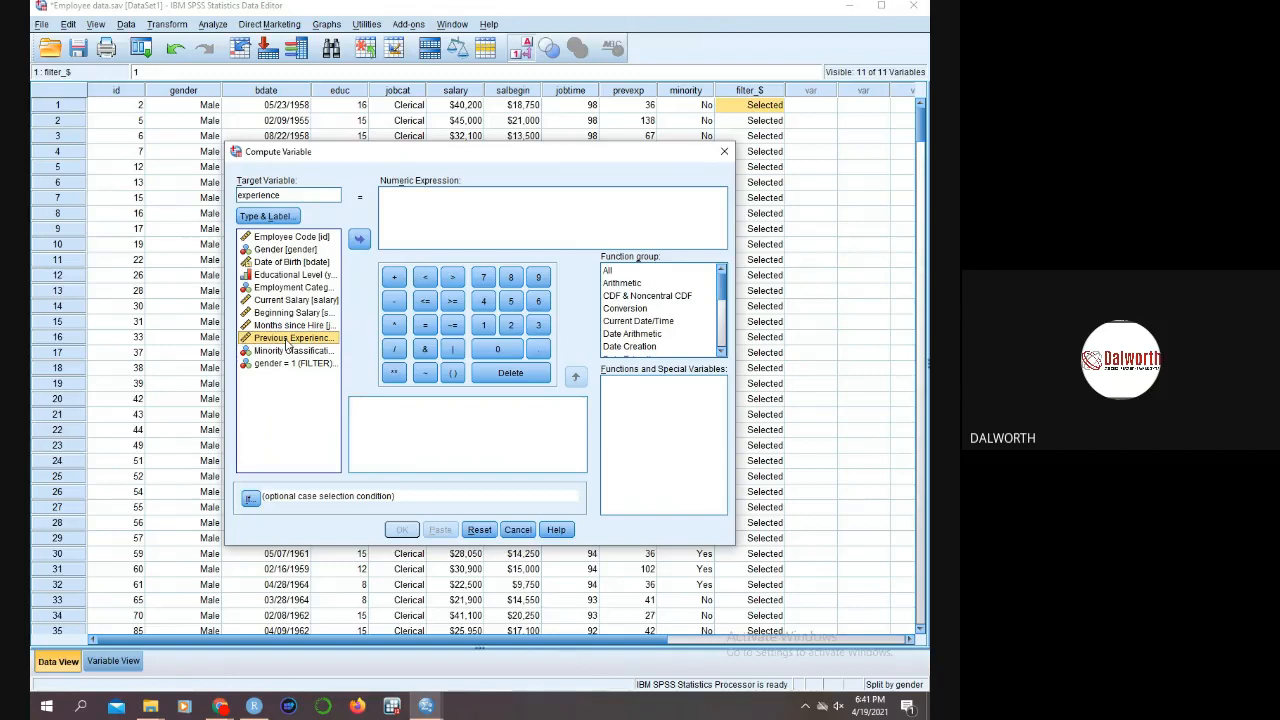
click(360, 241)
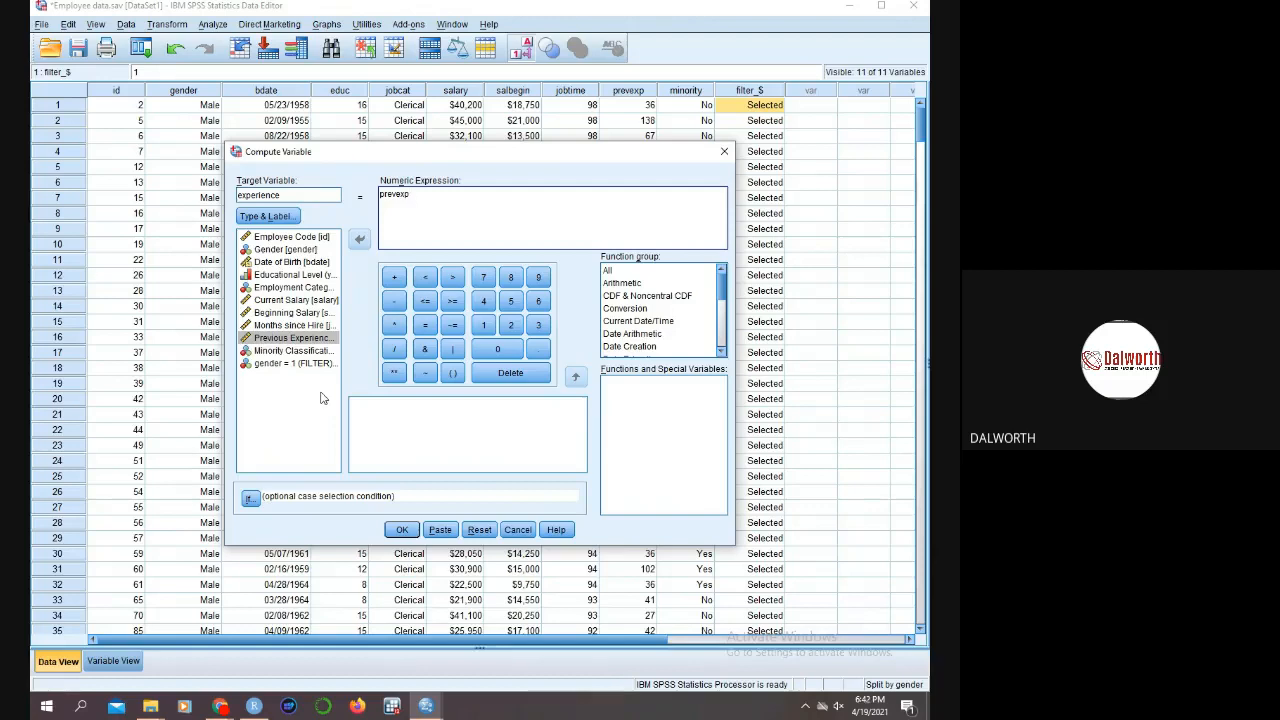
click(394, 350)
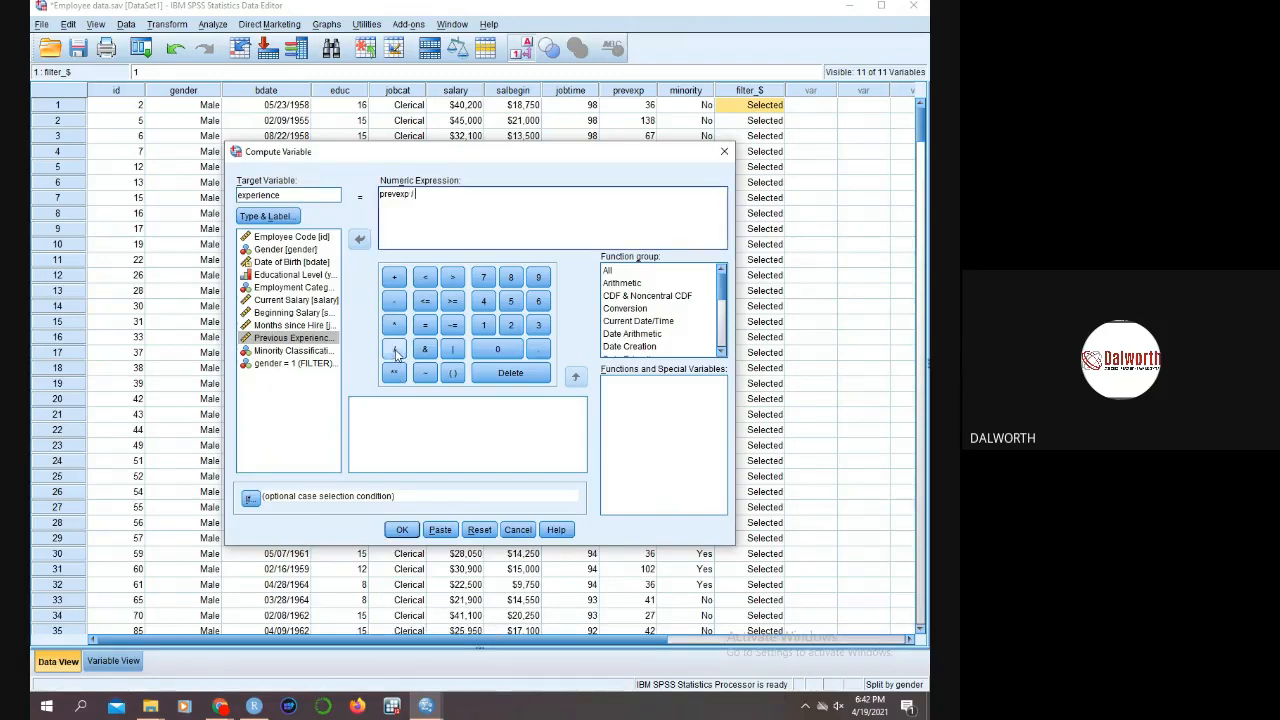
click(483, 325)
click(512, 325)
click(404, 530)
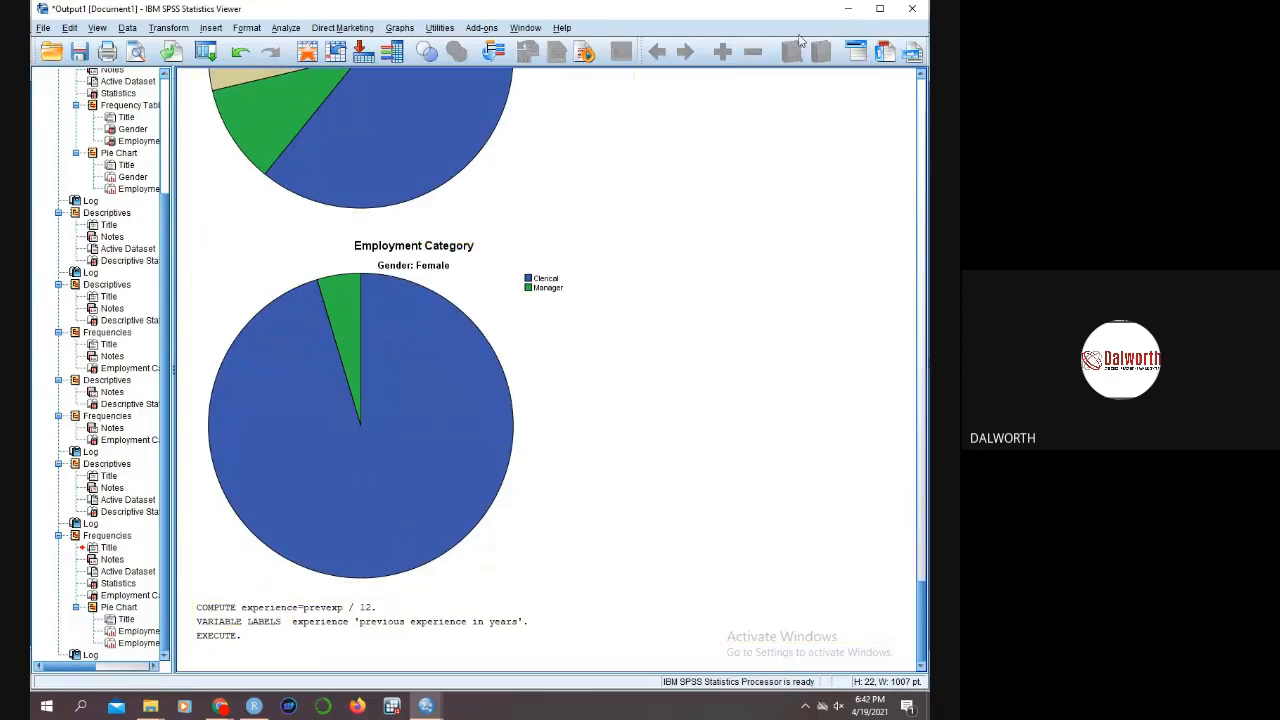
click(836, 12)
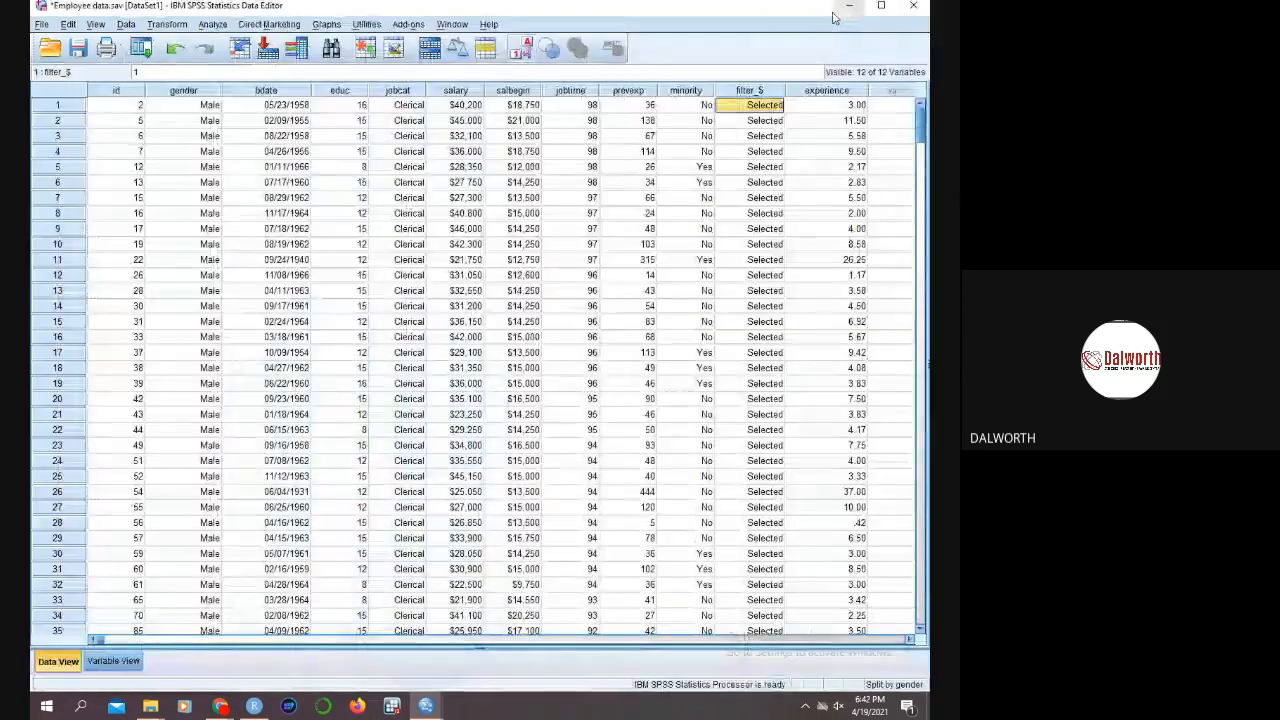
click(909, 640)
click(909, 640)
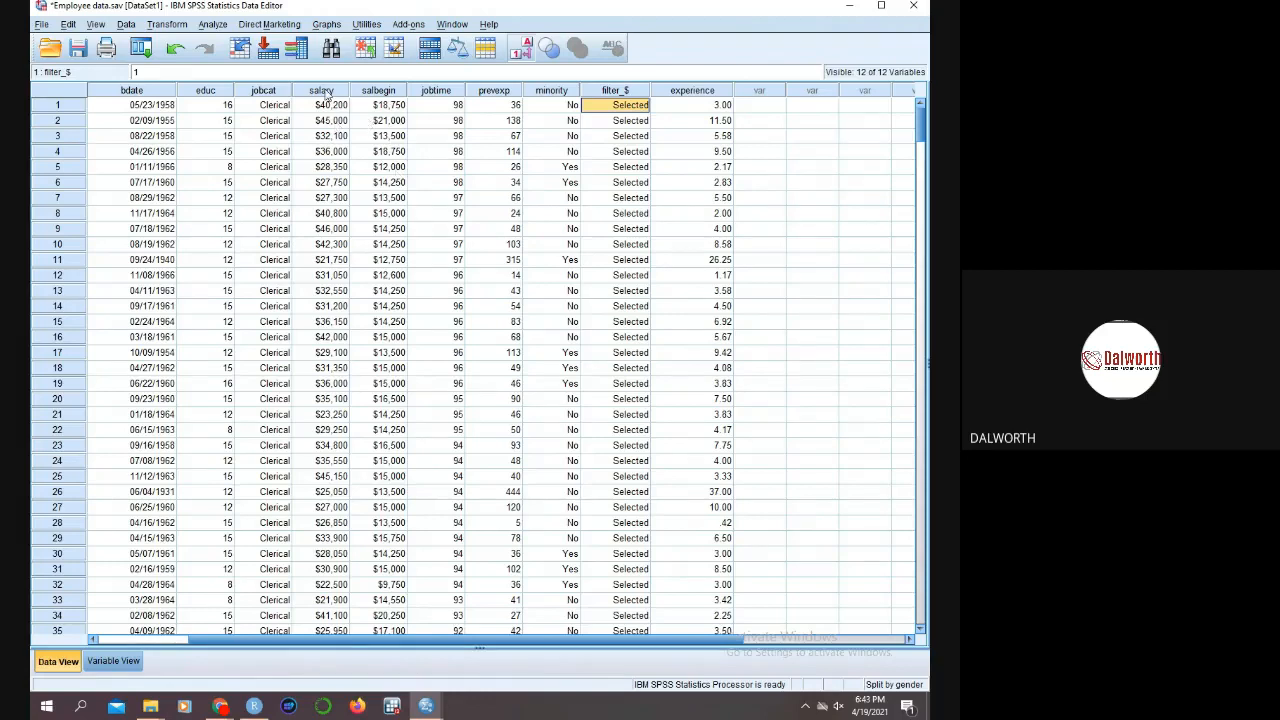
- Begin another variable computation with the target variable named salary_2
click(167, 24)
click(177, 46)
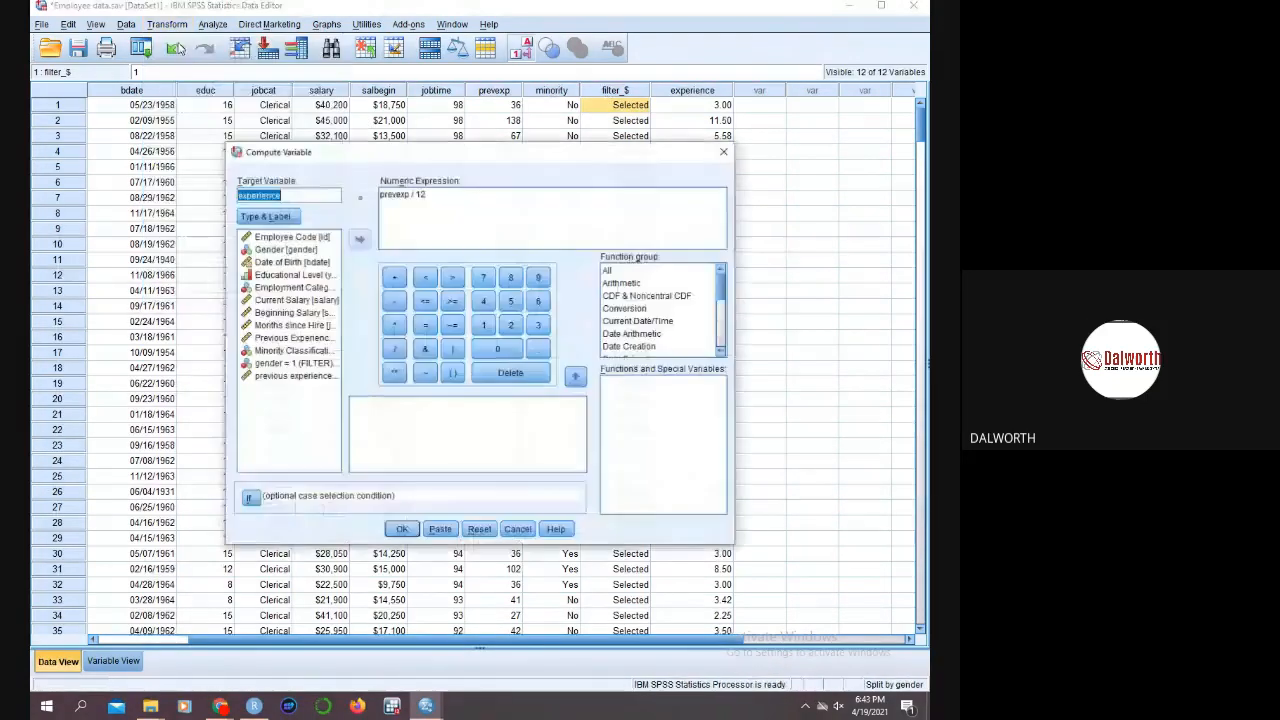
text(sa)
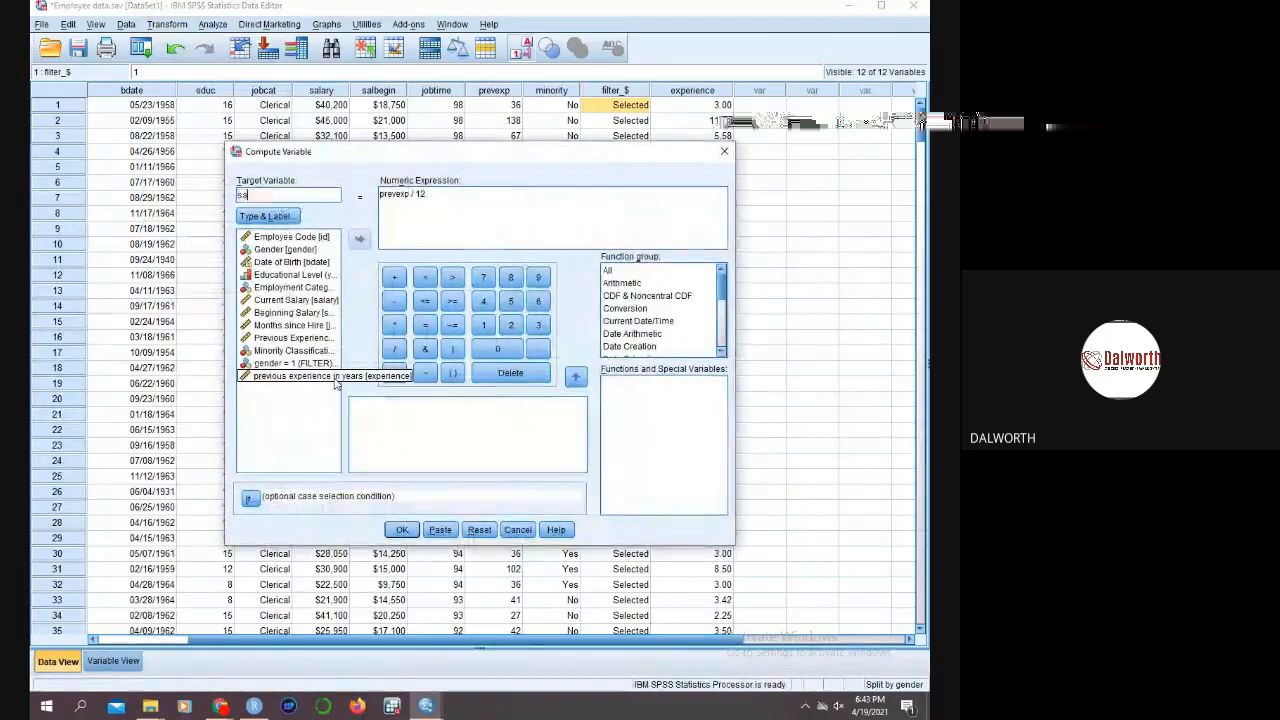
text(lary_2)
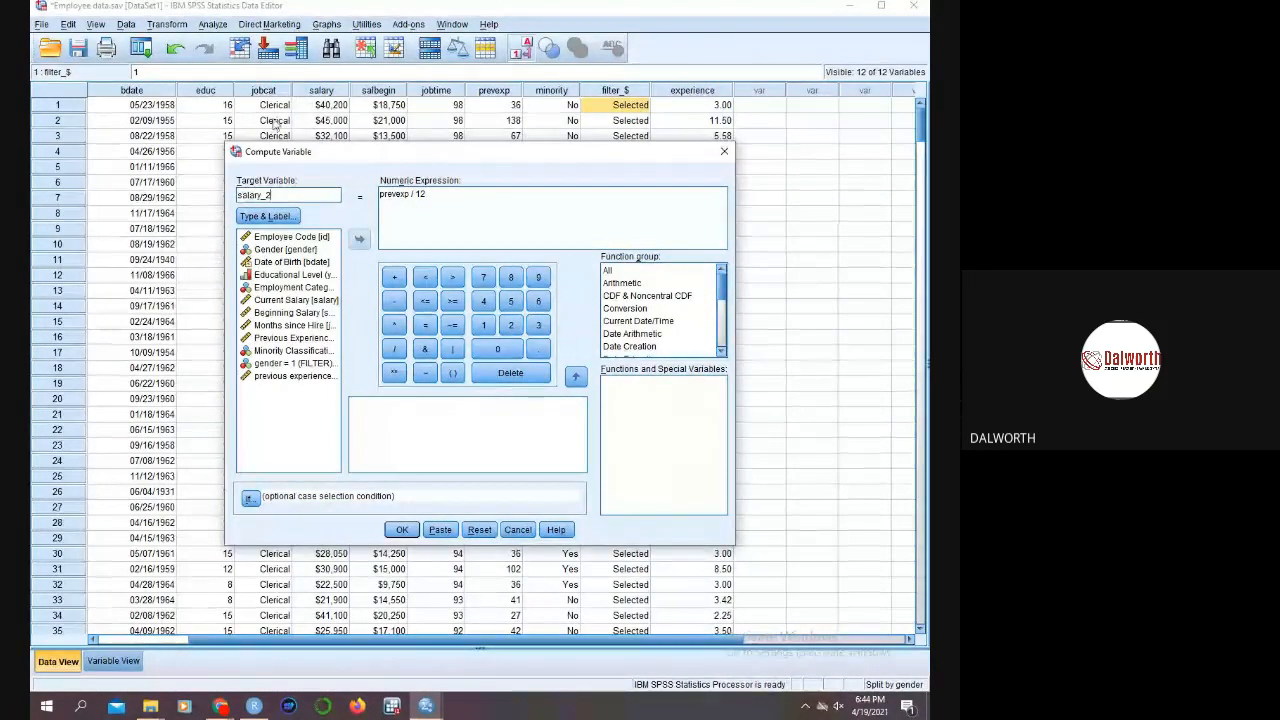
- Replace the label carried over from the previous computation with "five months salary" for salary_2
click(269, 217)
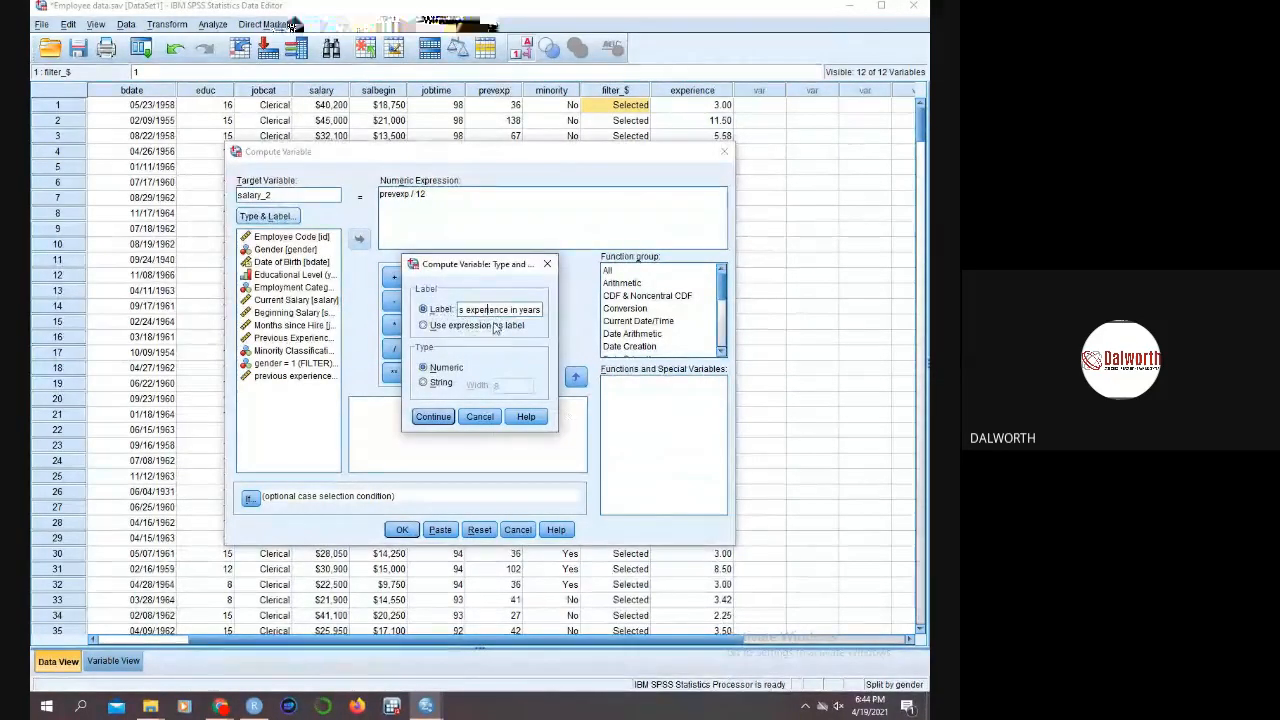
key(BackSpace)
key(BackSpace)
key(BackSpace)
key(BackSpace)
key(BackSpace)
key(BackSpace)
key(BackSpace)
key(BackSpace)
key(BackSpace)
key(BackSpace)
key(BackSpace)
key(BackSpace)
key(BackSpace)
key(BackSpace)
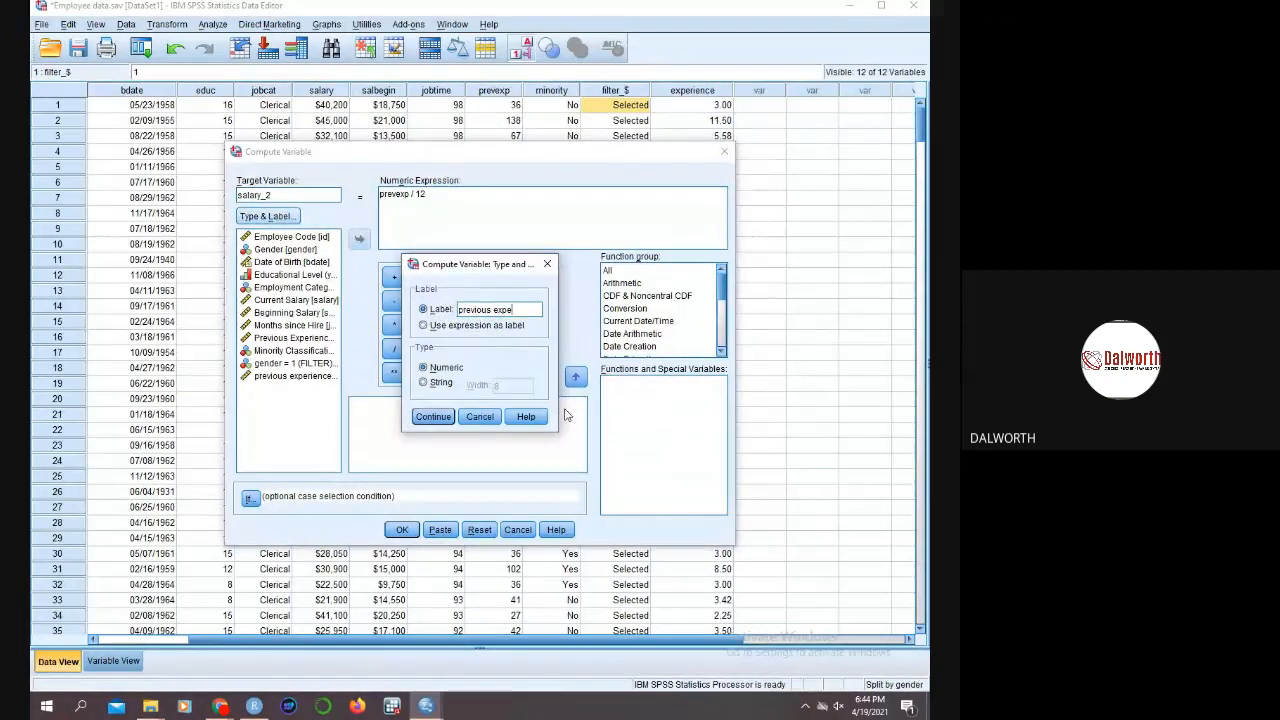
key(BackSpace)
key(BackSpace)
key(BackSpace)
key(BackSpace)
key(BackSpace)
key(BackSpace)
key(BackSpace)
key(BackSpace)
key(BackSpace)
key(BackSpace)
key(BackSpace)
key(BackSpace)
key(BackSpace)
text(five months salary)
click(445, 419)
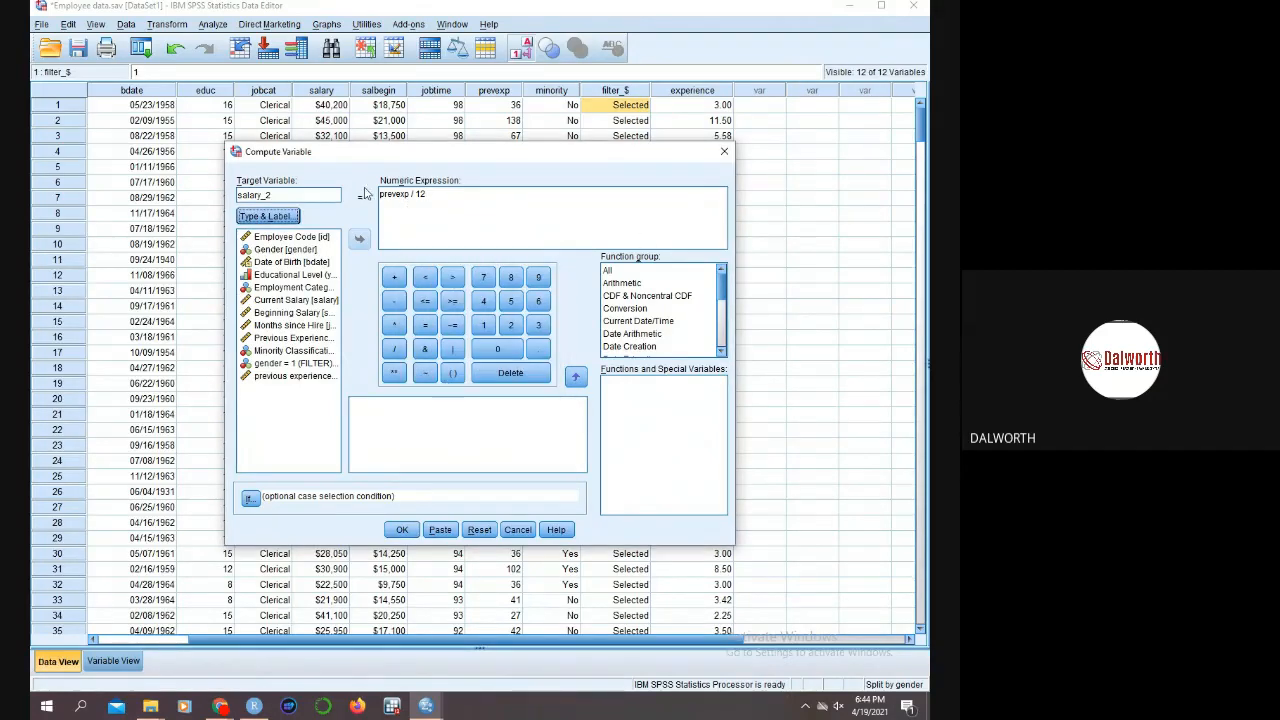
- Compute salary_2 with the expression salary * 5 in place of the old expression, and return to the data
click(445, 193)
key(BackSpace)
key(BackSpace)
key(BackSpace)
key(BackSpace)
key(BackSpace)
key(BackSpace)
key(BackSpace)
key(BackSpace)
key(BackSpace)
key(BackSpace)
key(BackSpace)
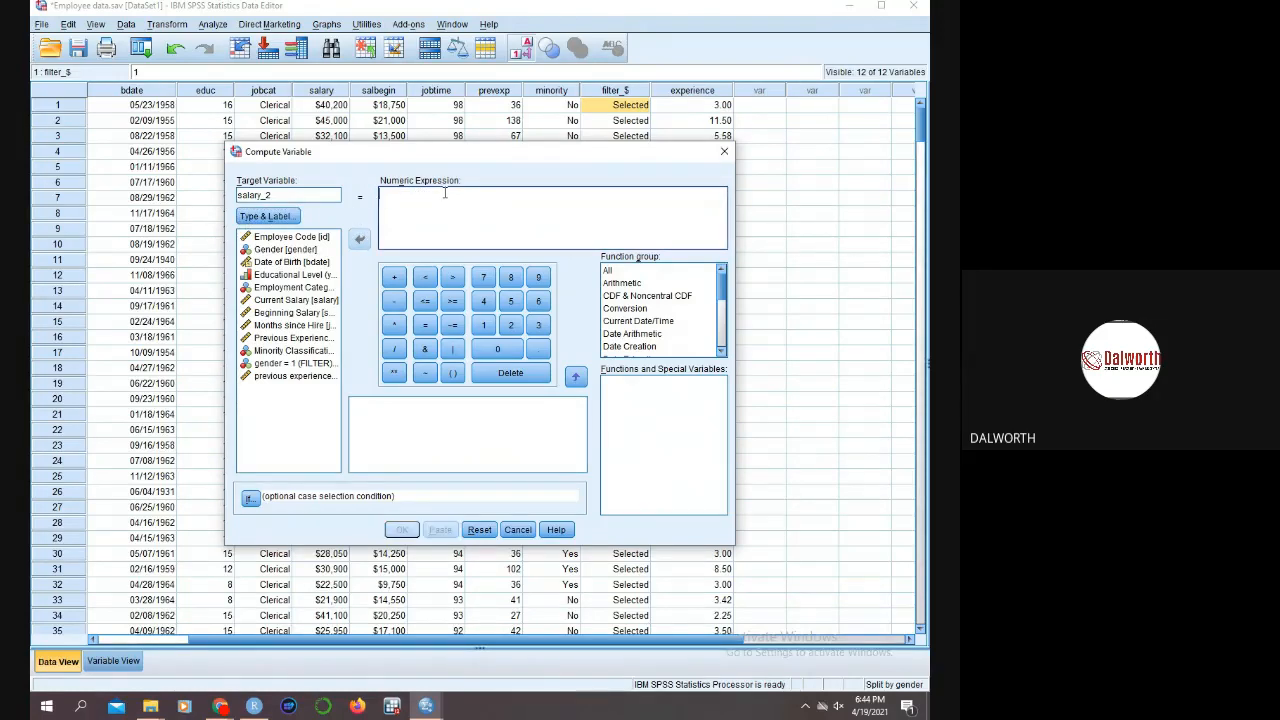
click(292, 301)
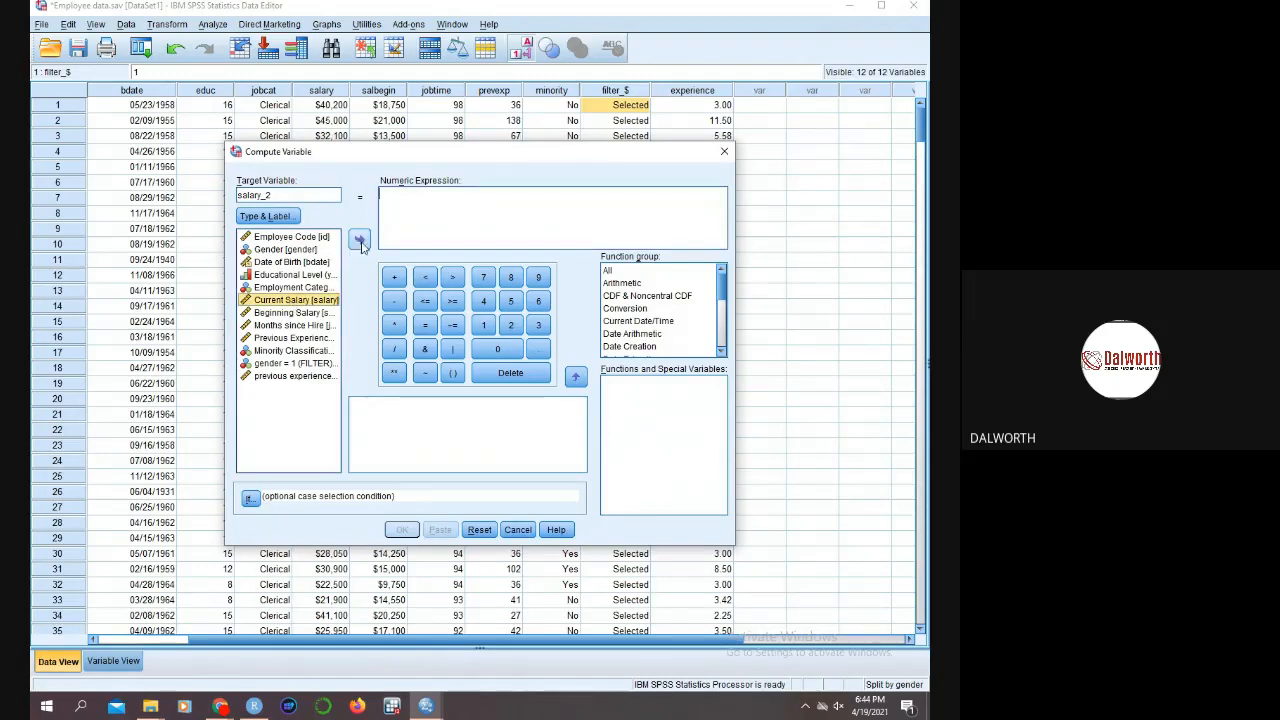
click(361, 240)
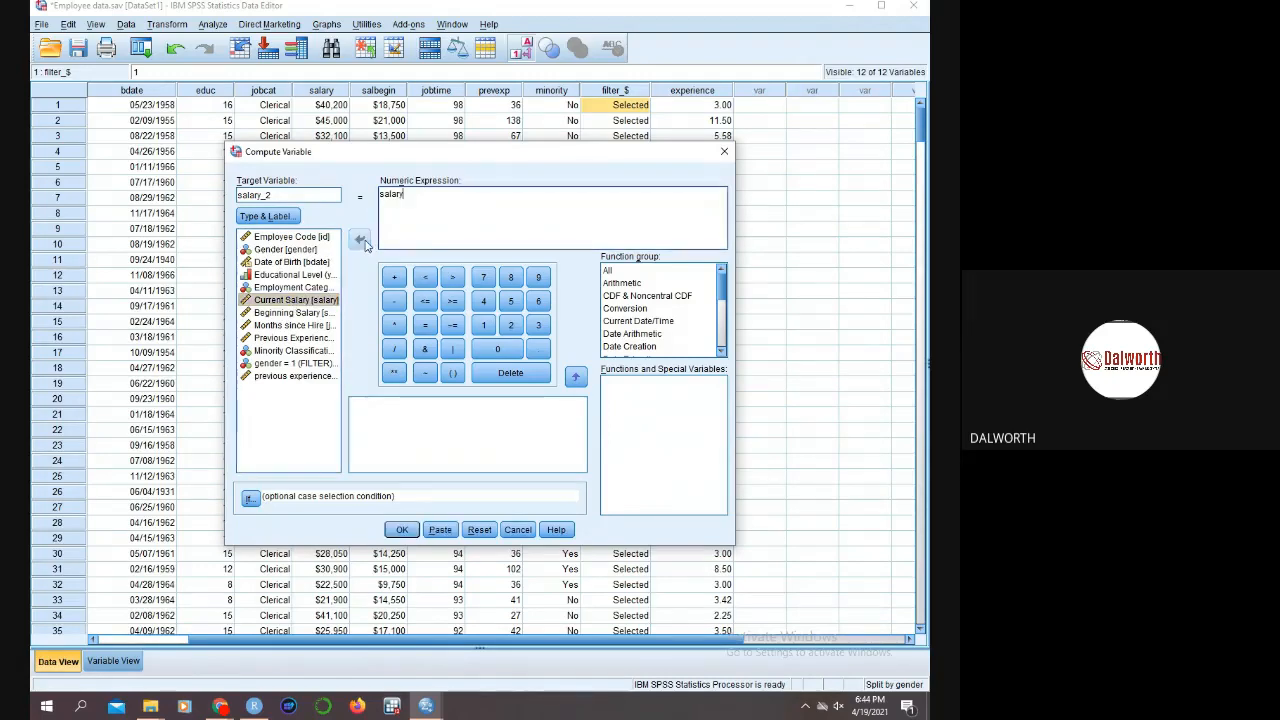
click(394, 325)
click(396, 531)
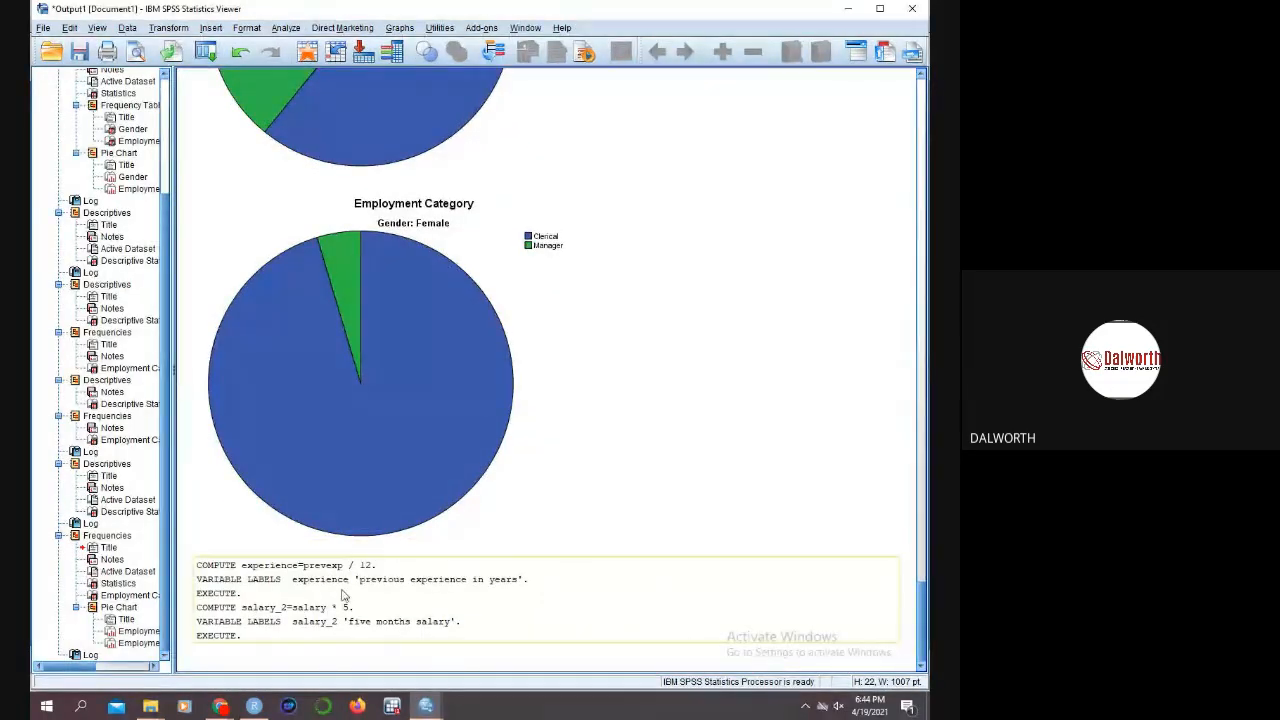
click(848, 9)
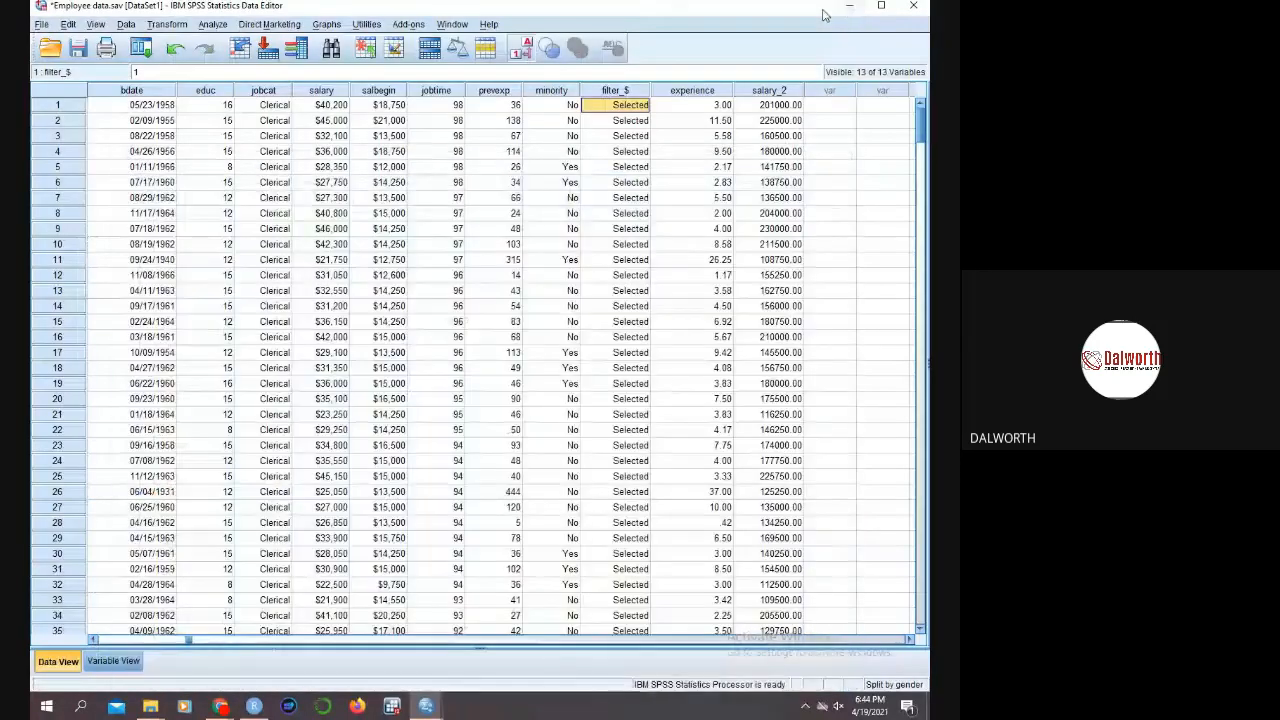
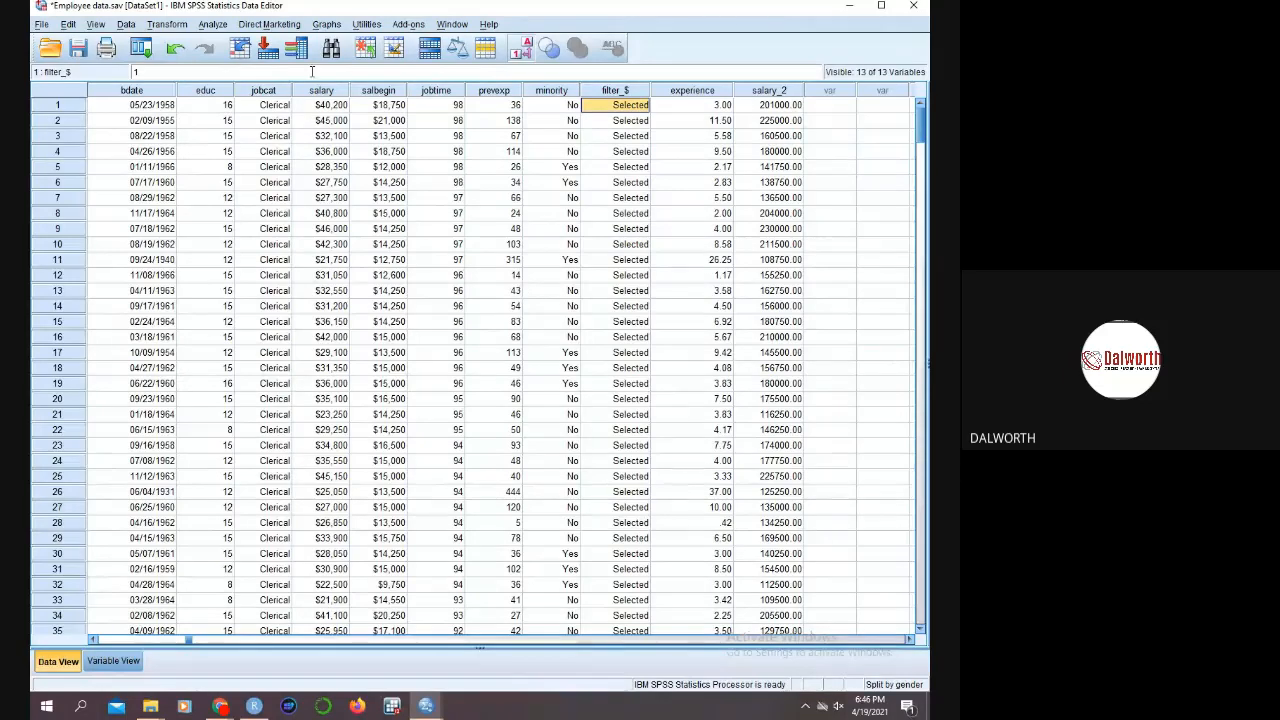
- Reset the Split File settings to analyze all cases without creating groups, removing the split by gender
click(130, 25)
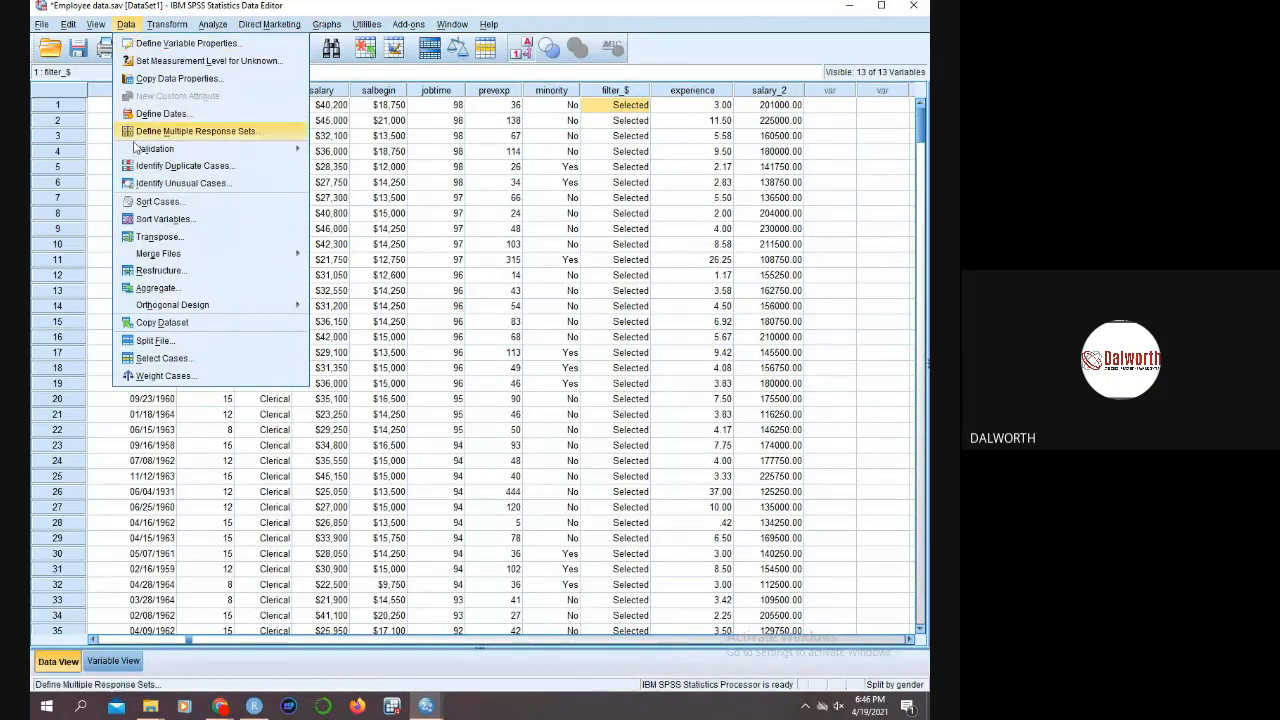
click(154, 342)
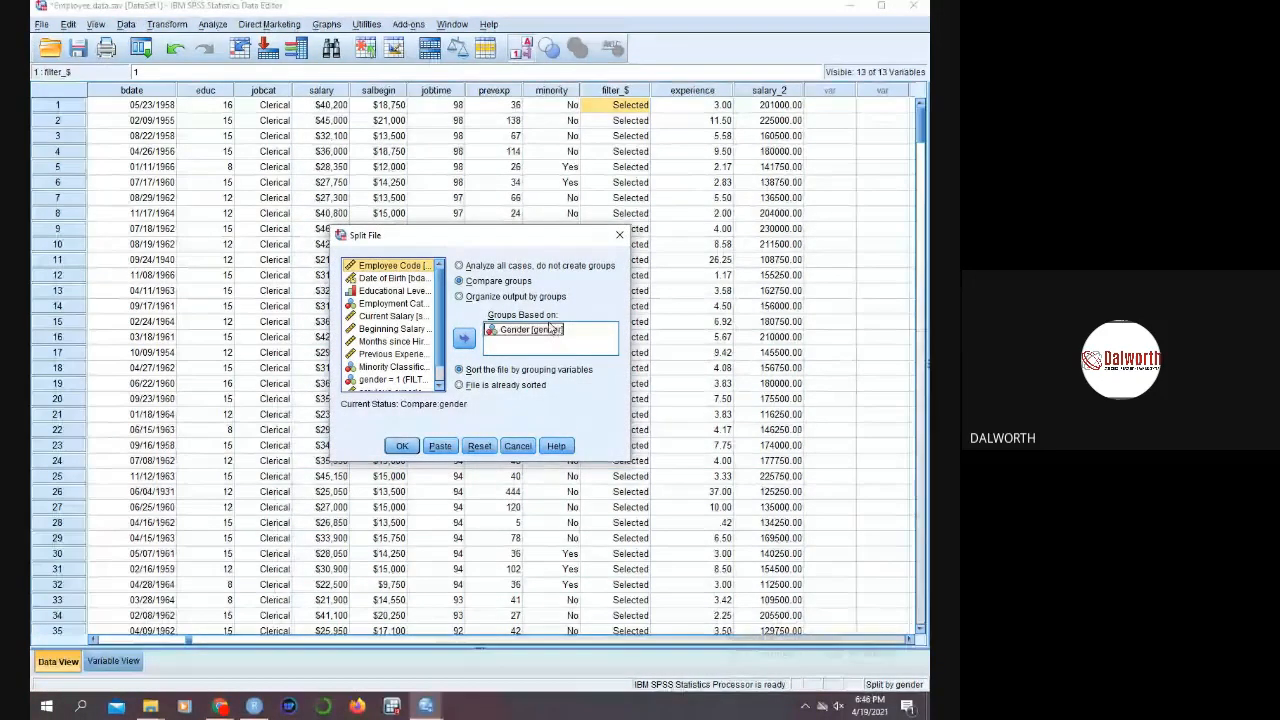
click(477, 447)
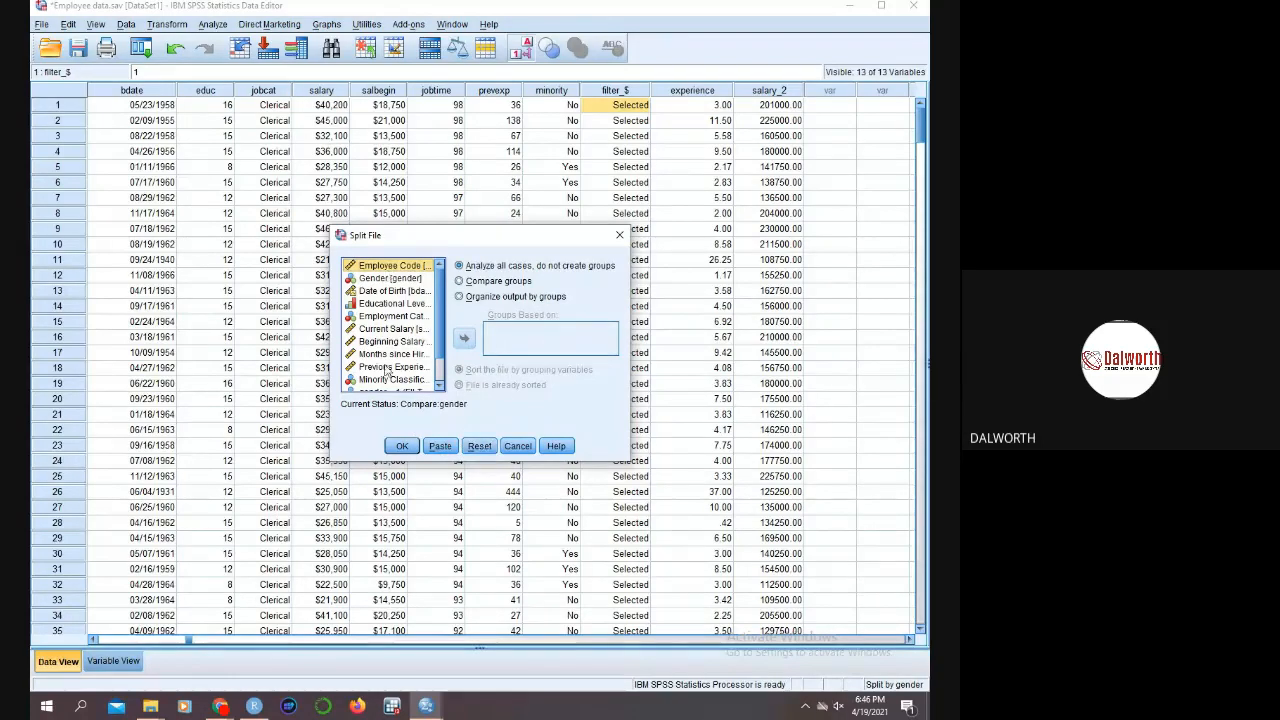
click(402, 446)
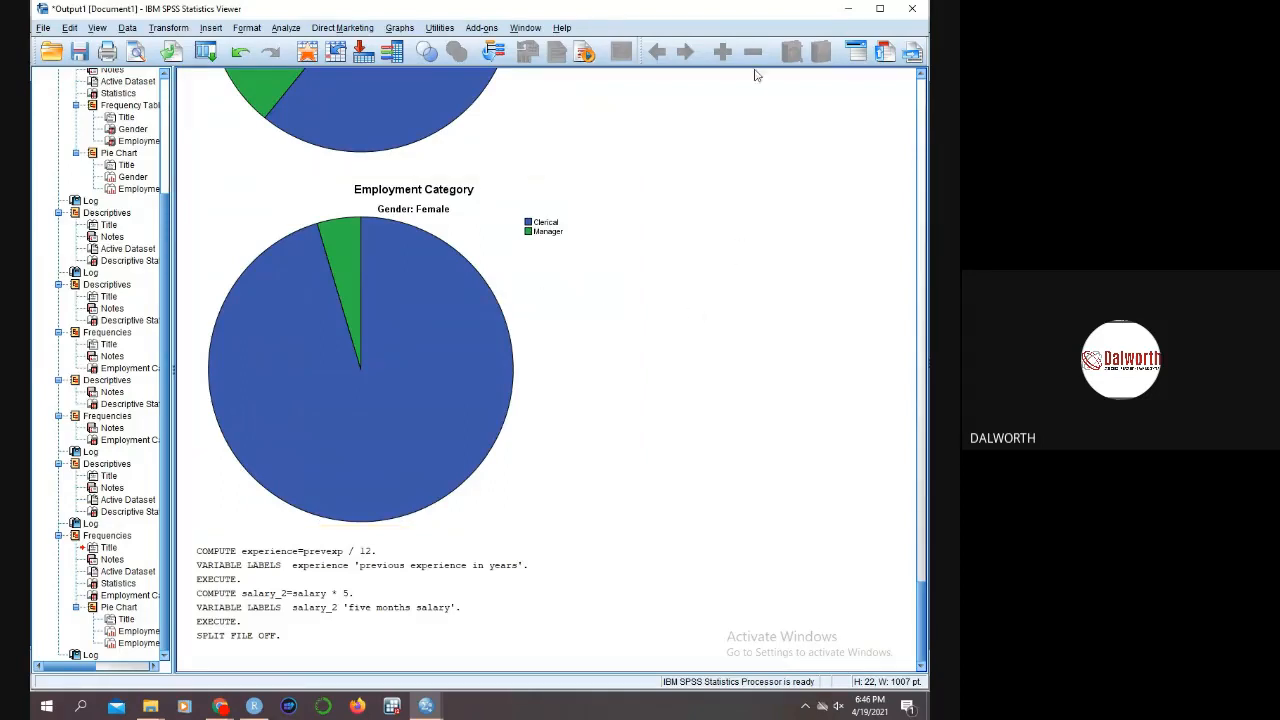
- Start a custom table with Employment Category in the columns, nested under Gender, with Minority Classification as the outermost level
click(285, 30)
mouse_move(300, 84)
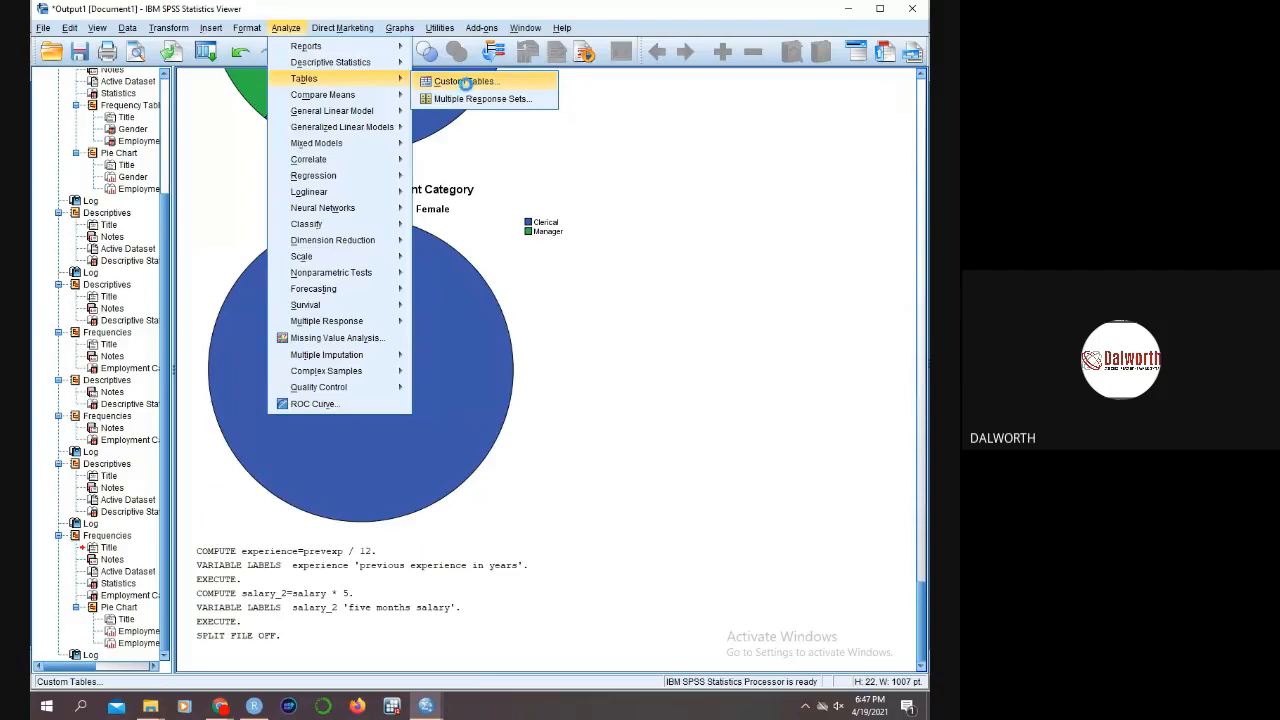
click(466, 88)
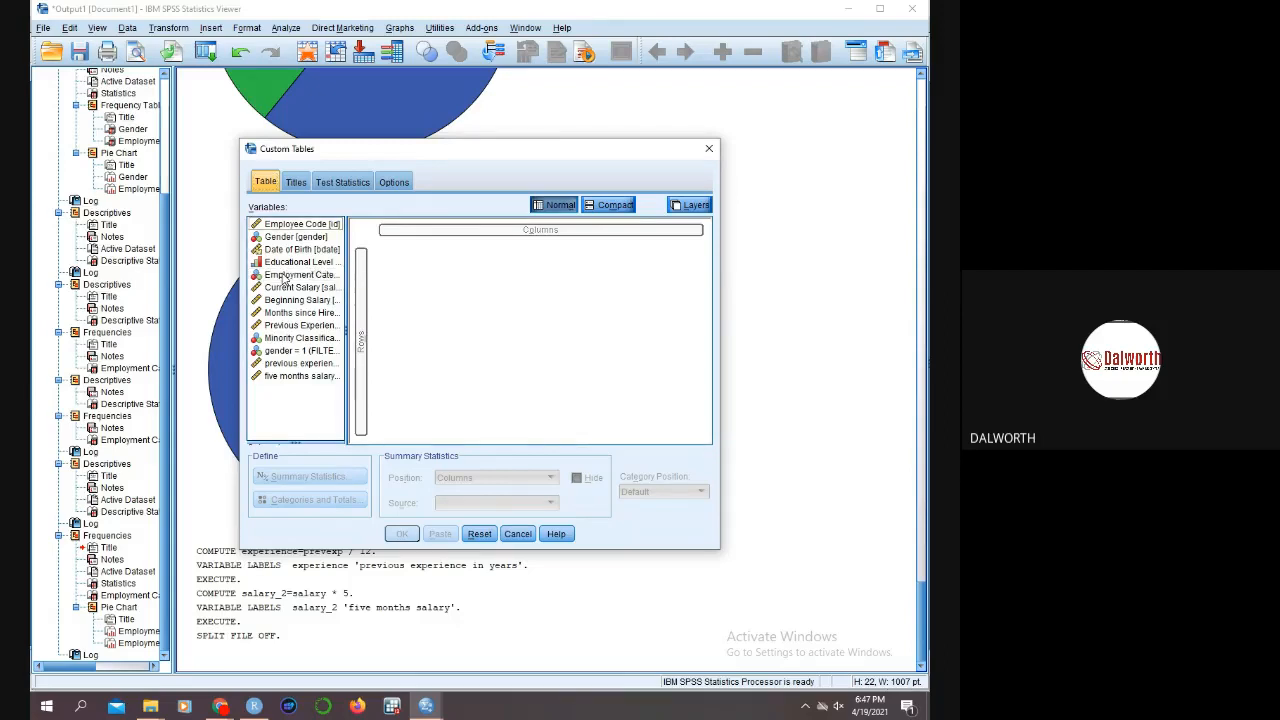
click(285, 277)
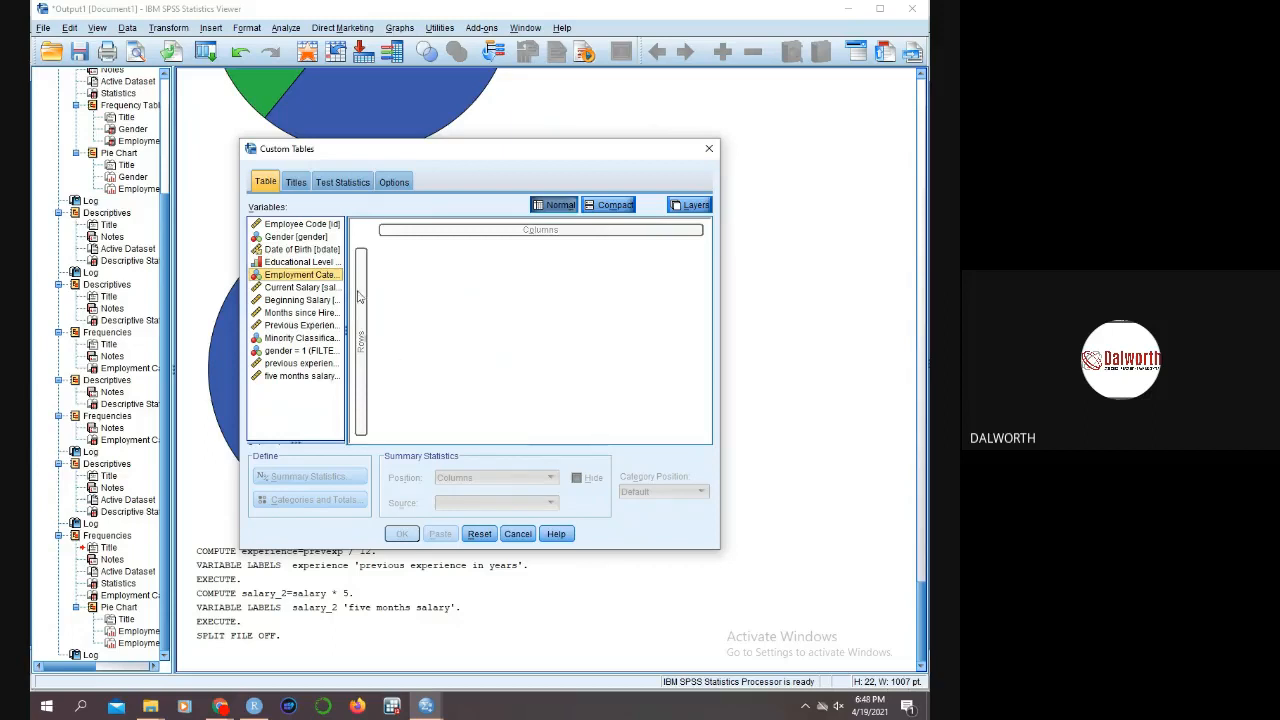
drag(308, 276, 562, 237)
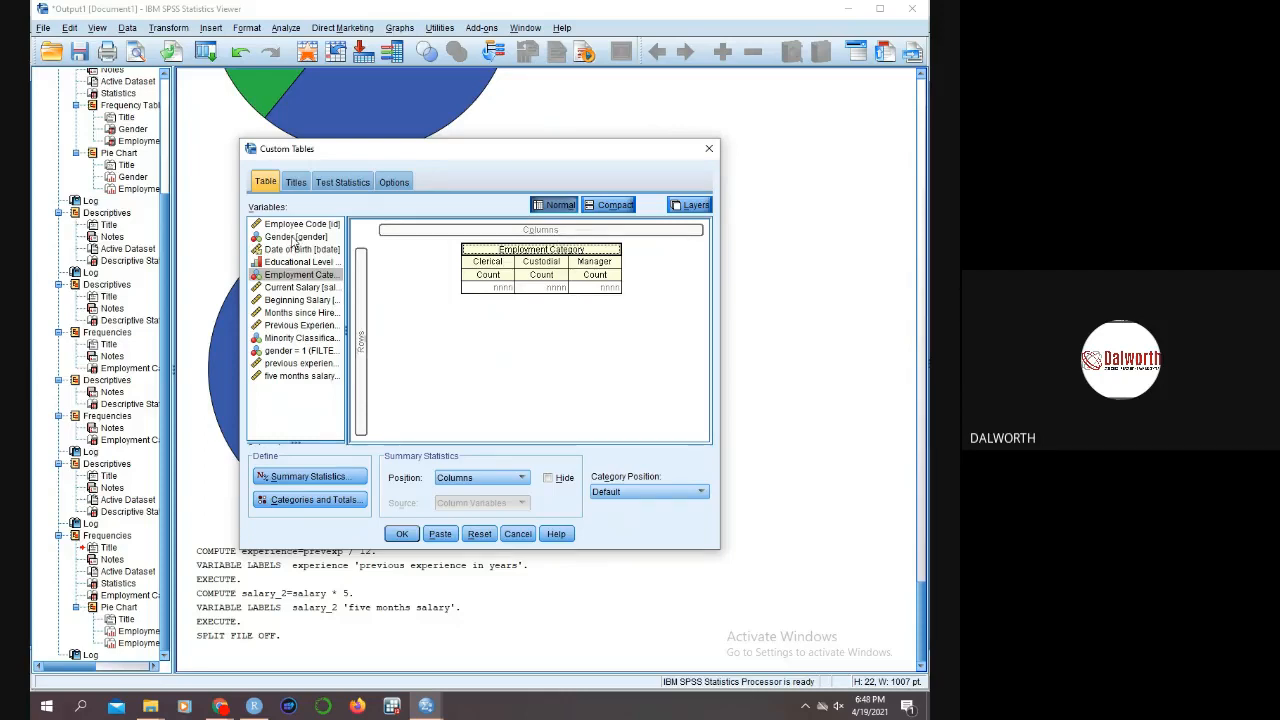
drag(295, 243, 411, 231)
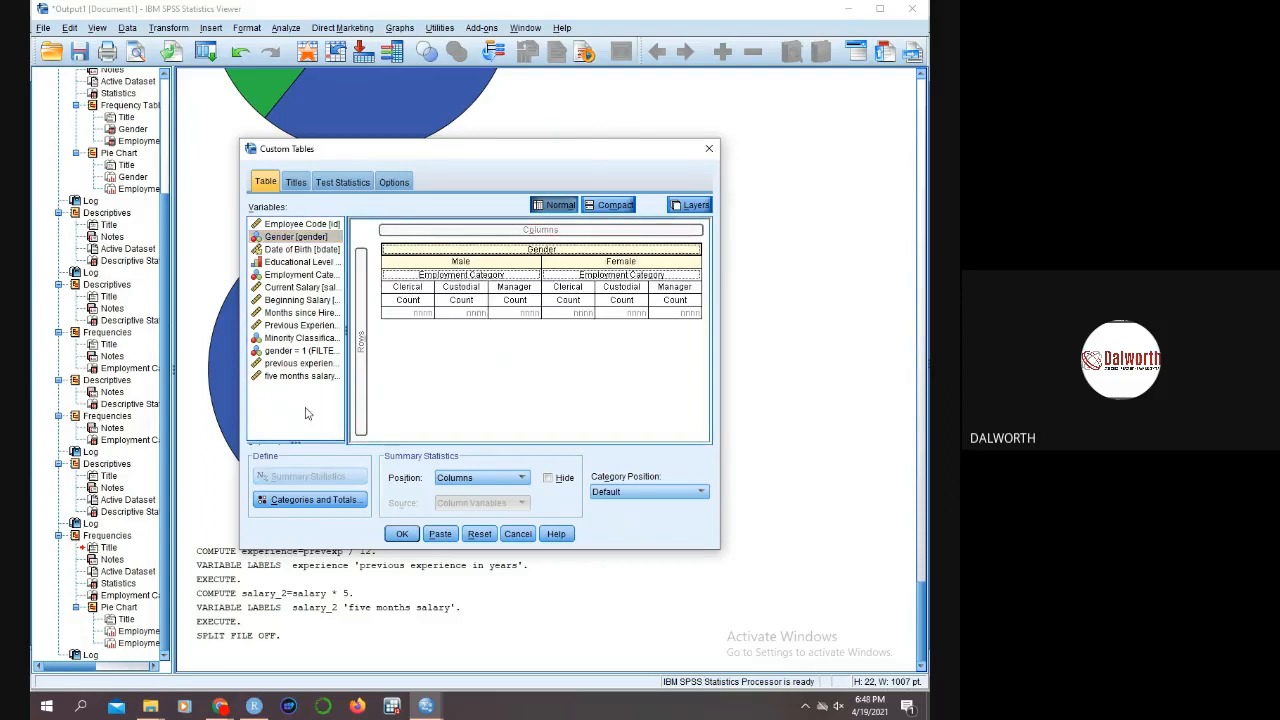
click(281, 340)
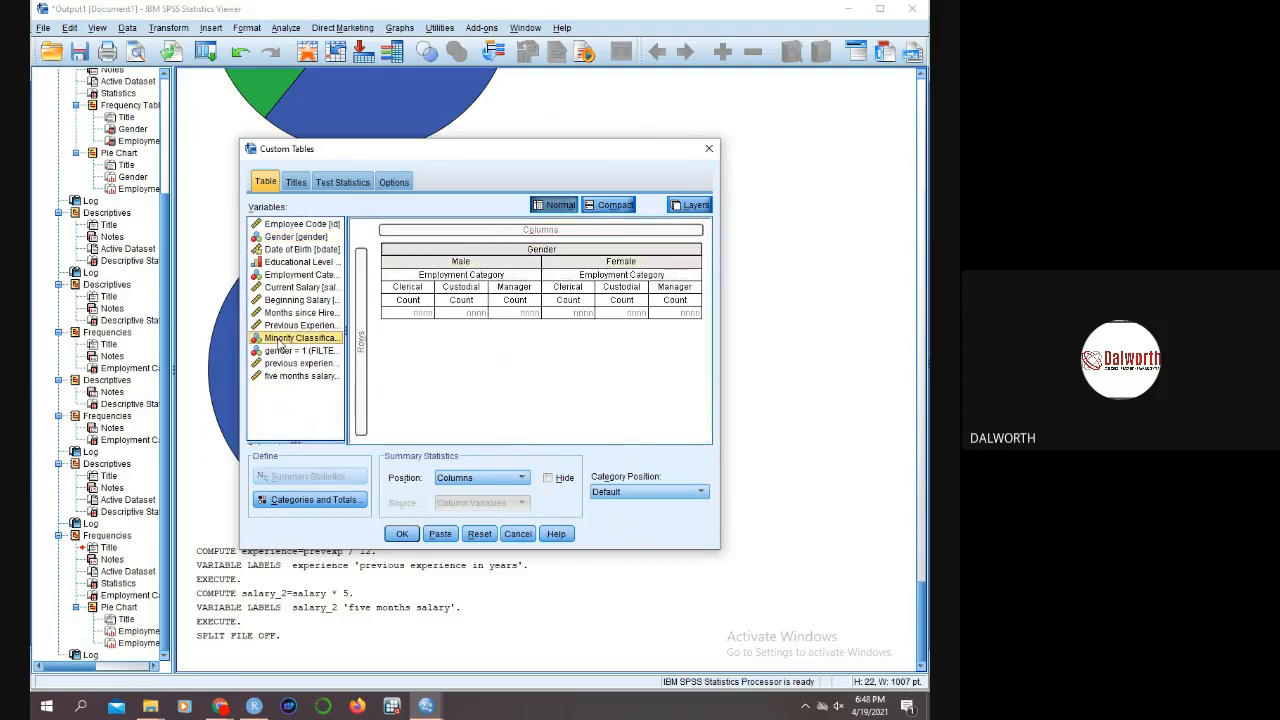
drag(281, 345, 465, 232)
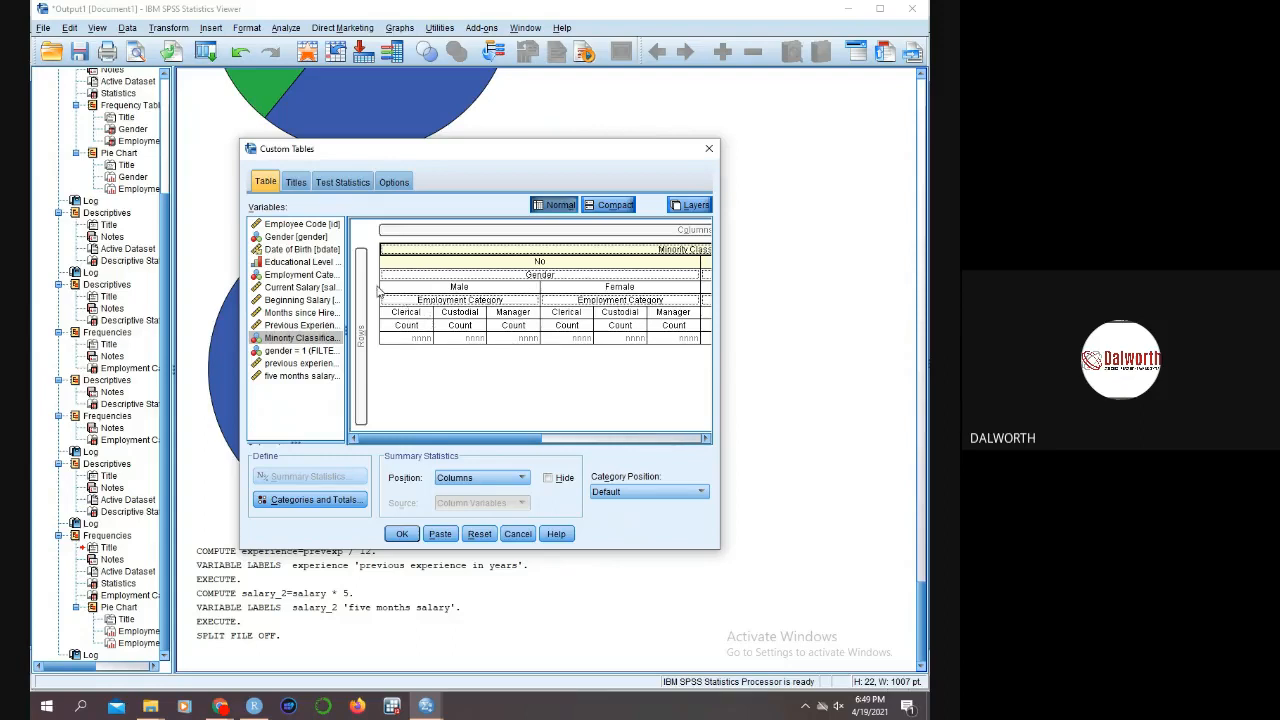
- Add Current Salary as the row variable of the custom table, generate the table and review it in the output
drag(281, 290, 363, 345)
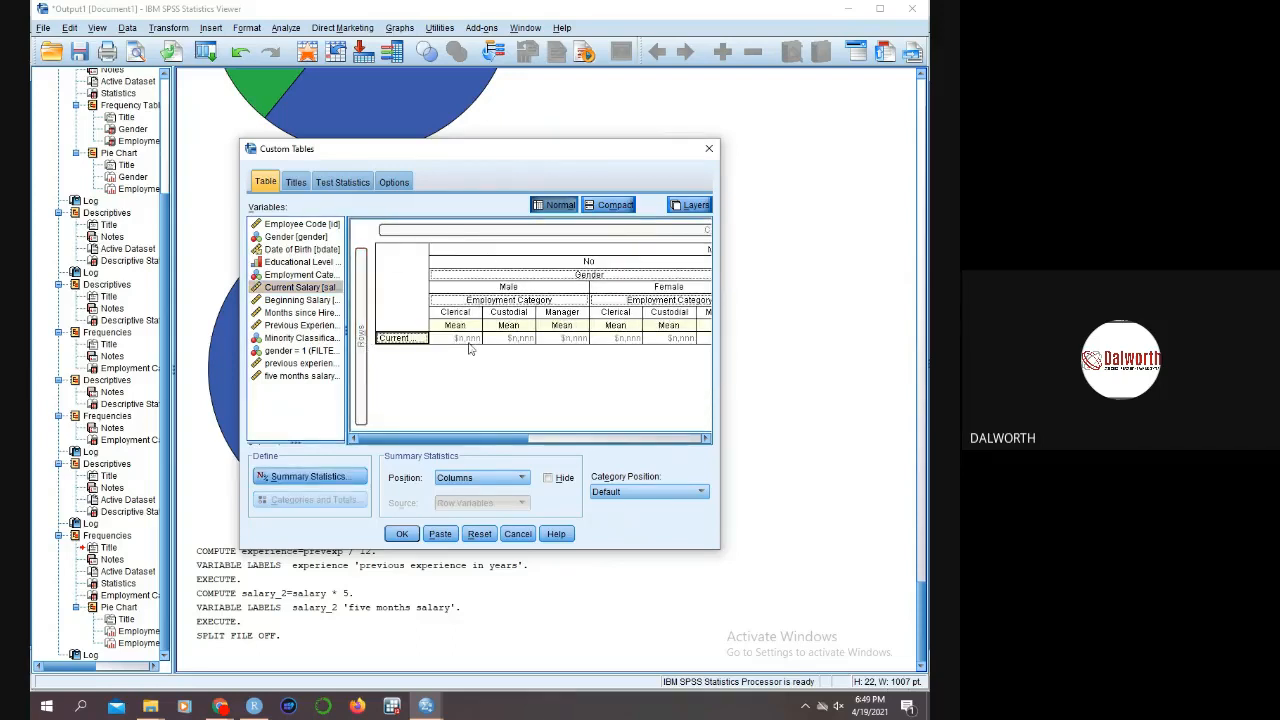
click(407, 538)
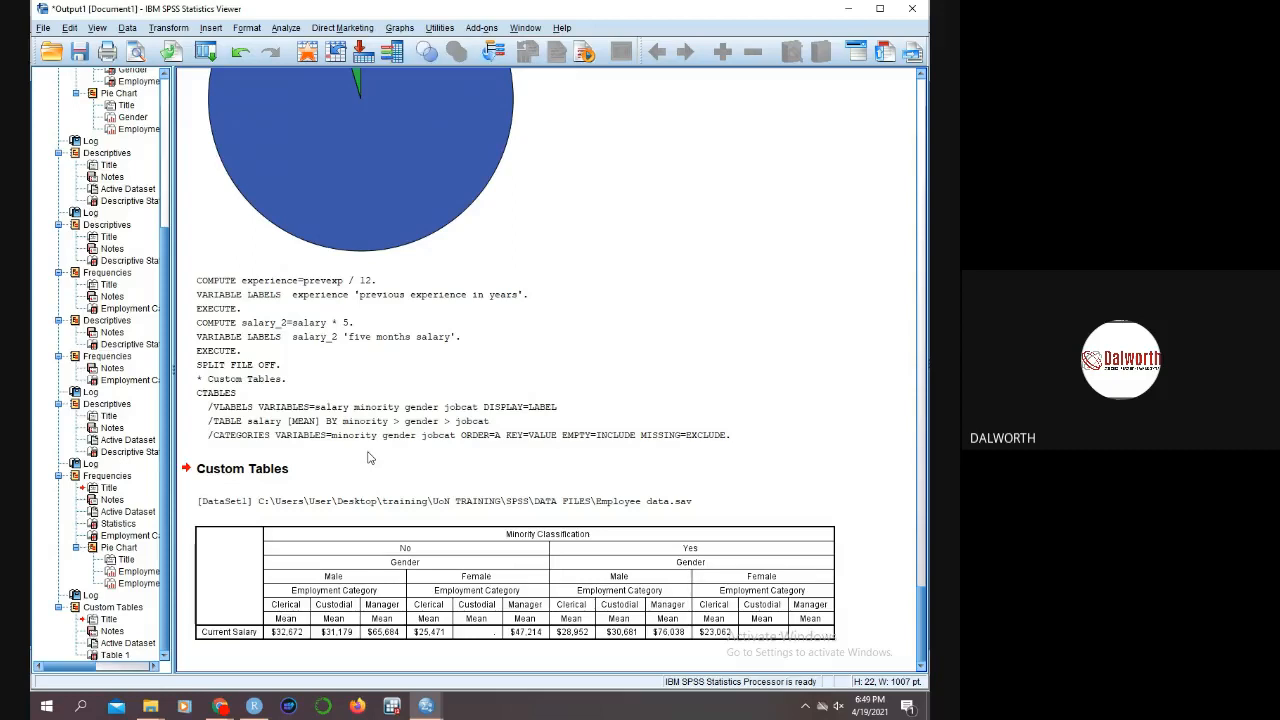
click(585, 380)
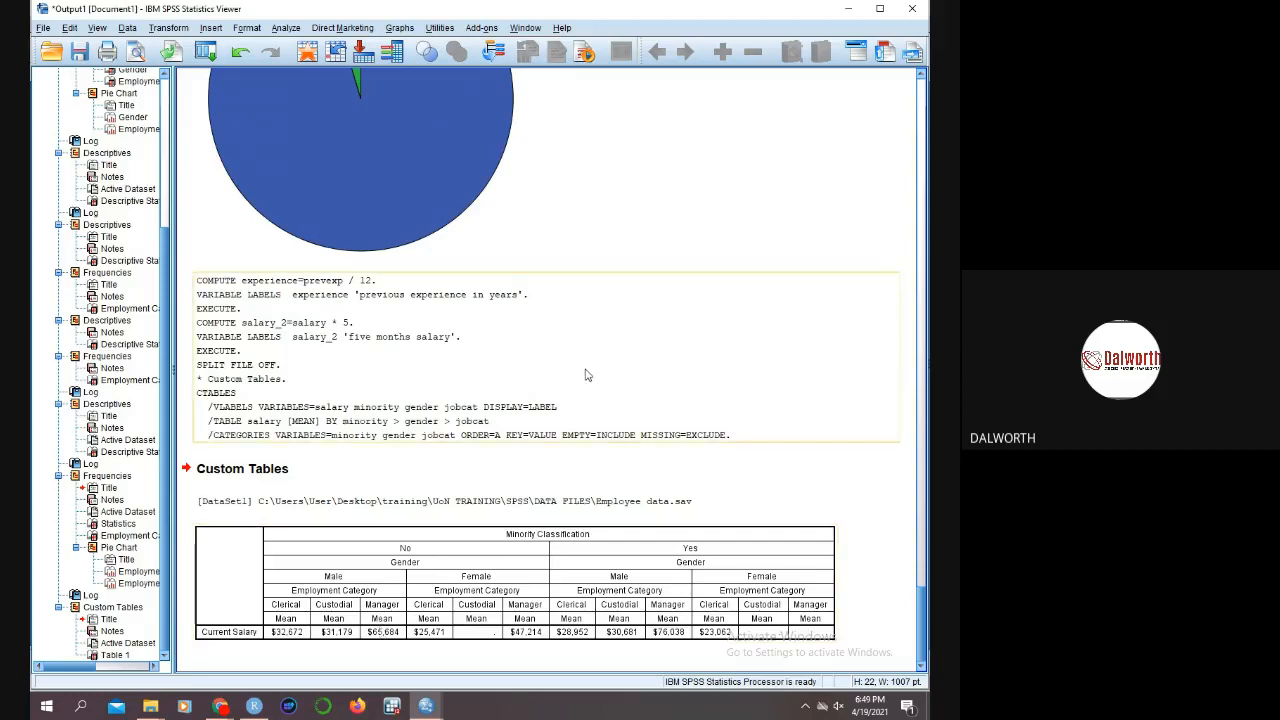
click(692, 600)
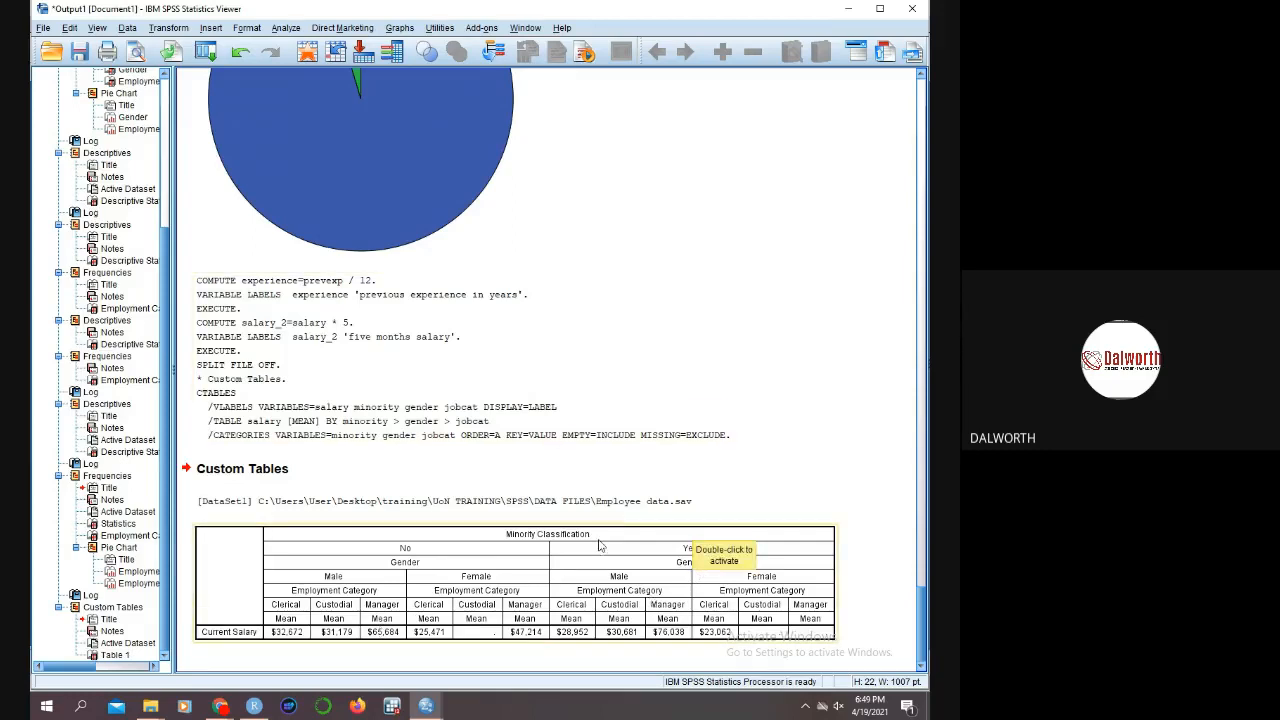
click(401, 141)
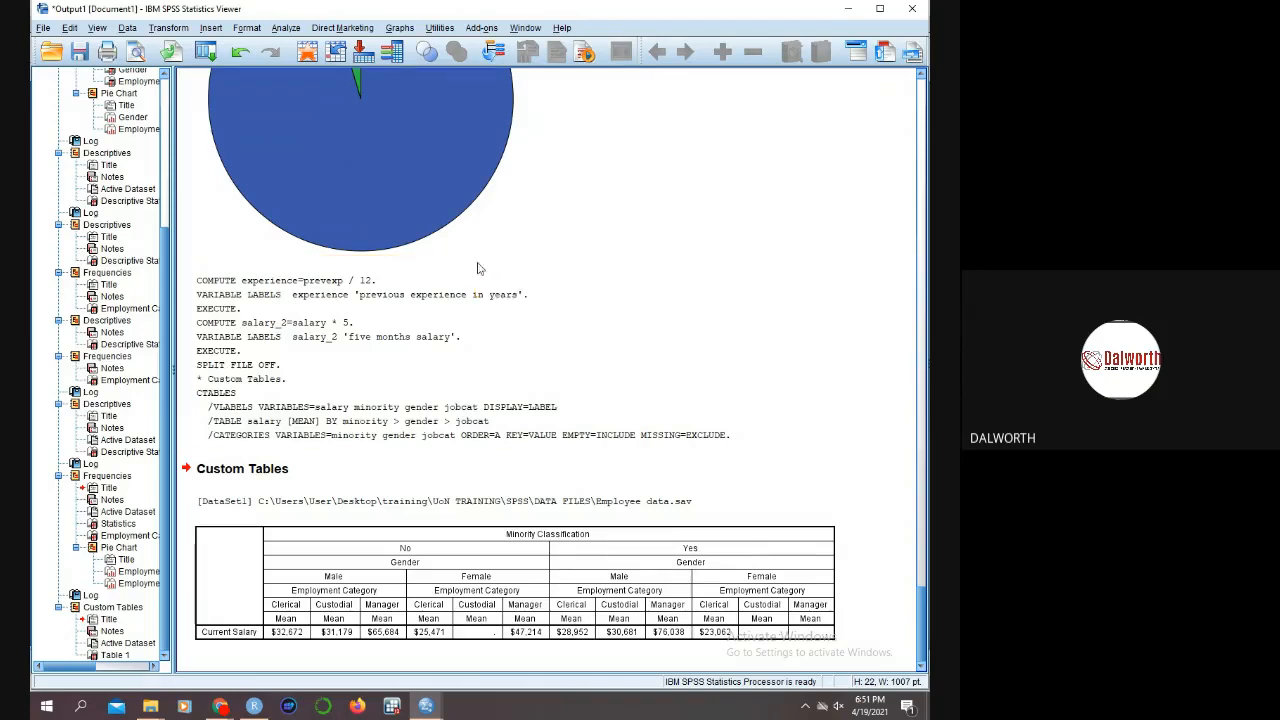
scroll(723, 508, up, 5)
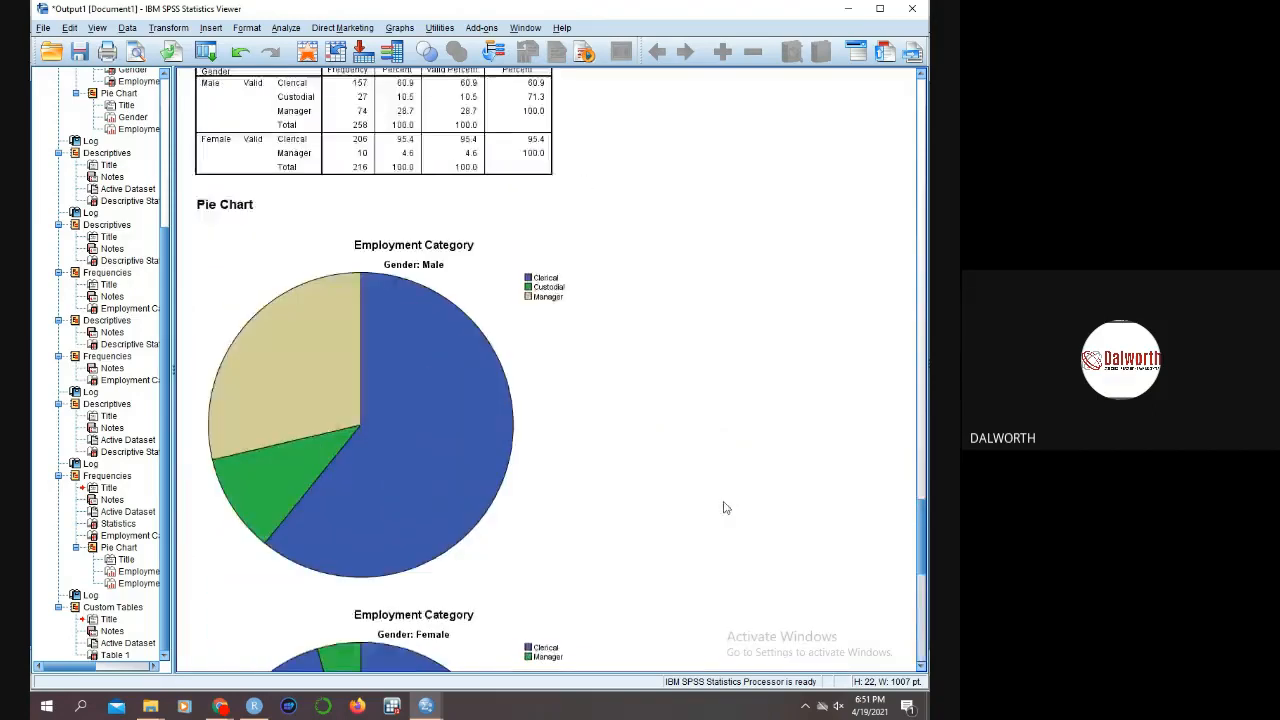
scroll(714, 500, down, 5)
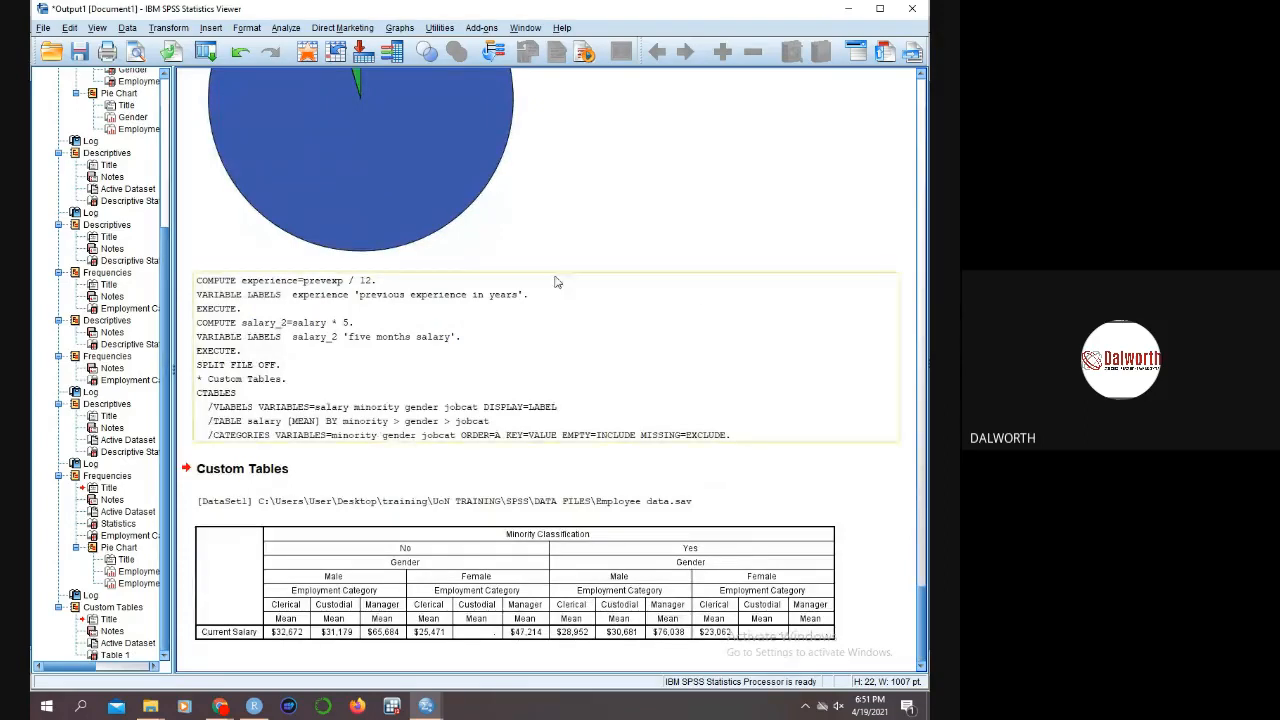